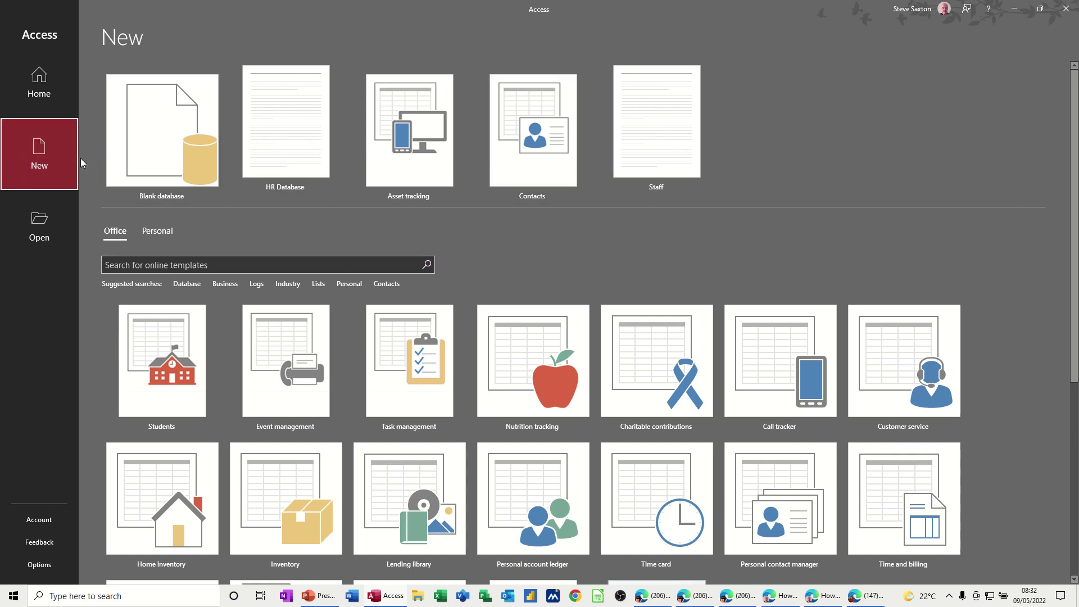
Choose Blank database to bring up the new-database dialog.
left_click(162, 134)
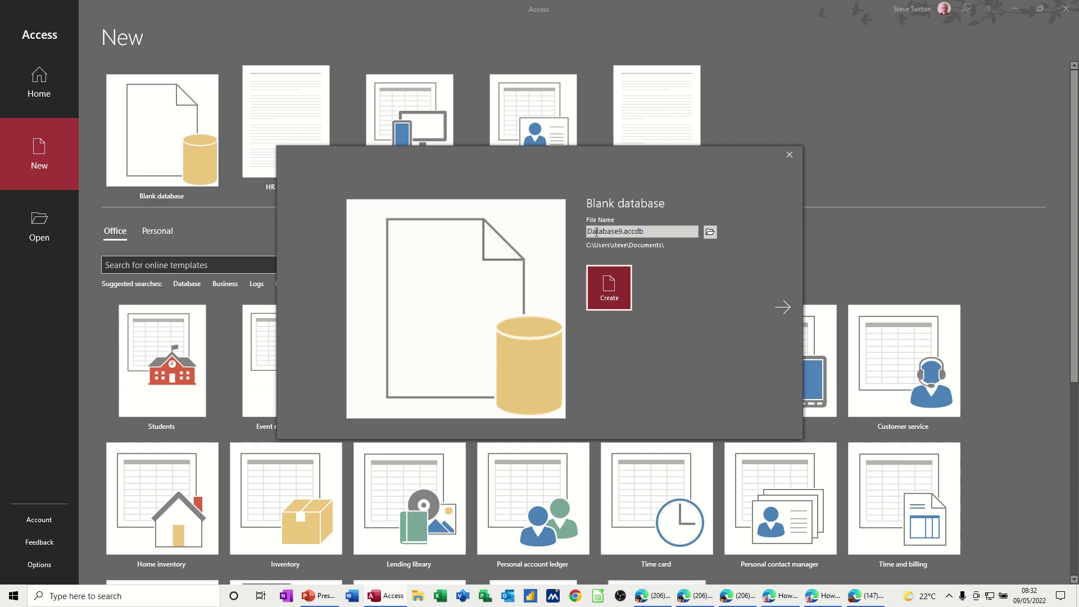
Create a blank database named SalesDatabase in the Documents folder.
double_click(645, 233)
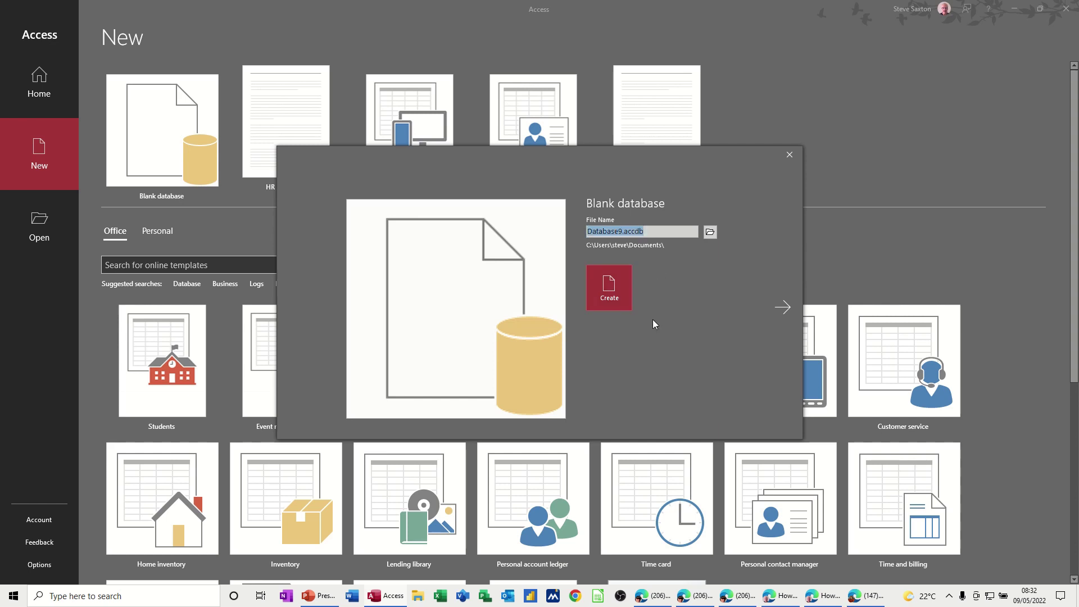
type("SalesDatabase")
left_click(616, 282)
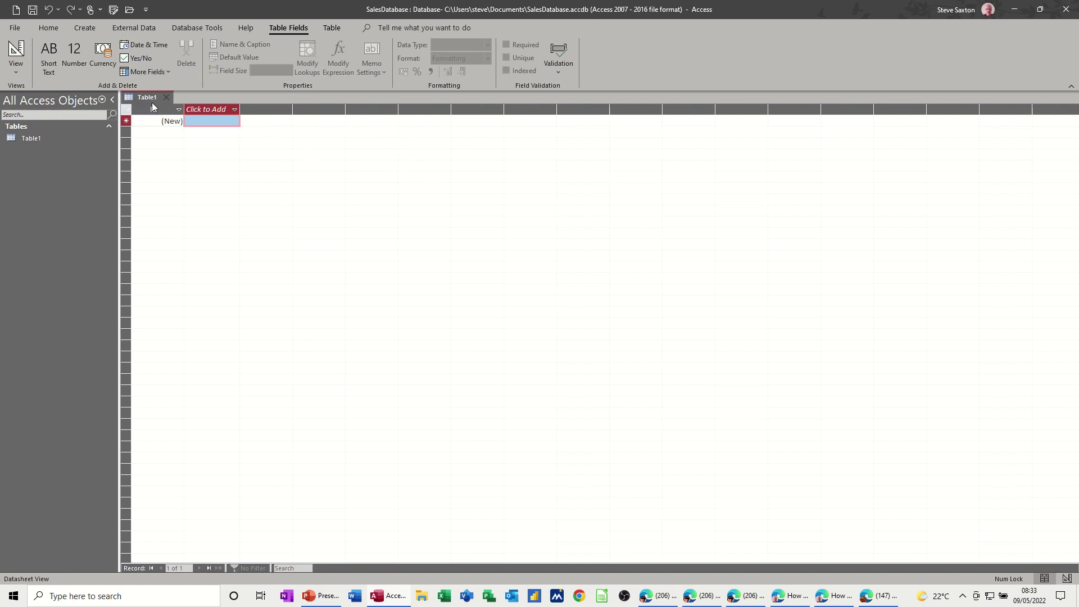
Switch Table1 to Design View, saving it as TblCustomer.
left_click(16, 53)
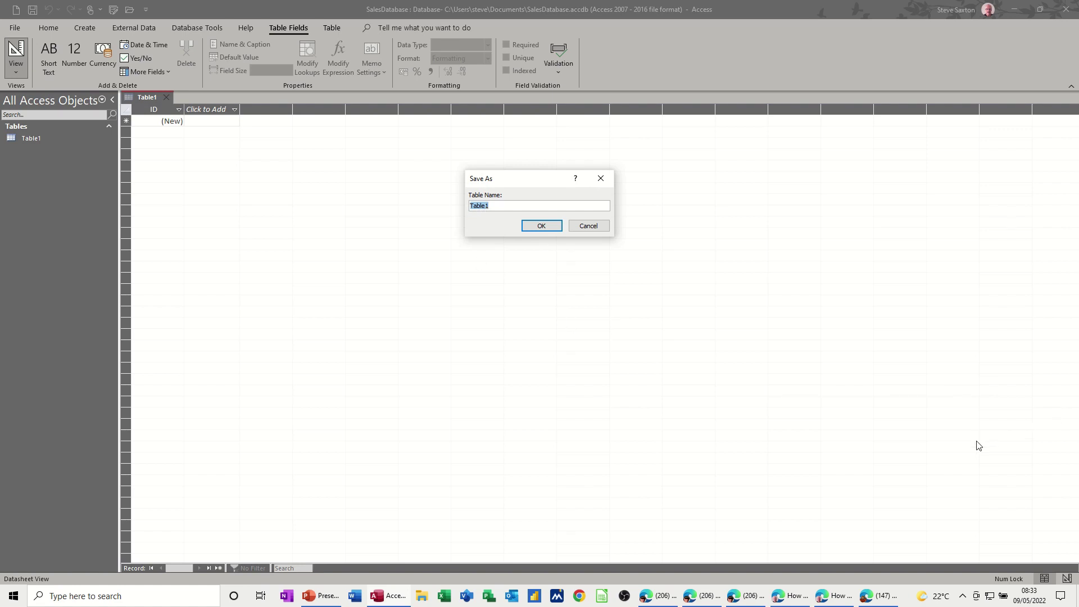
type("TblCustomer")
left_click(549, 227)
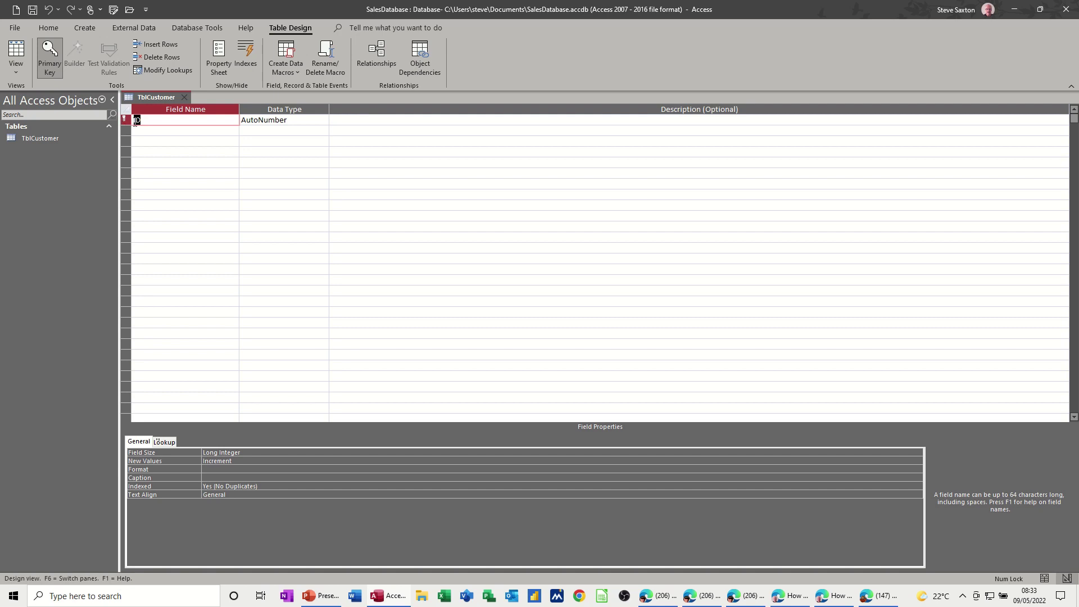
Rename the ID primary key field to CustomerID.
left_click(134, 120)
type("Customer")
left_click(190, 131)
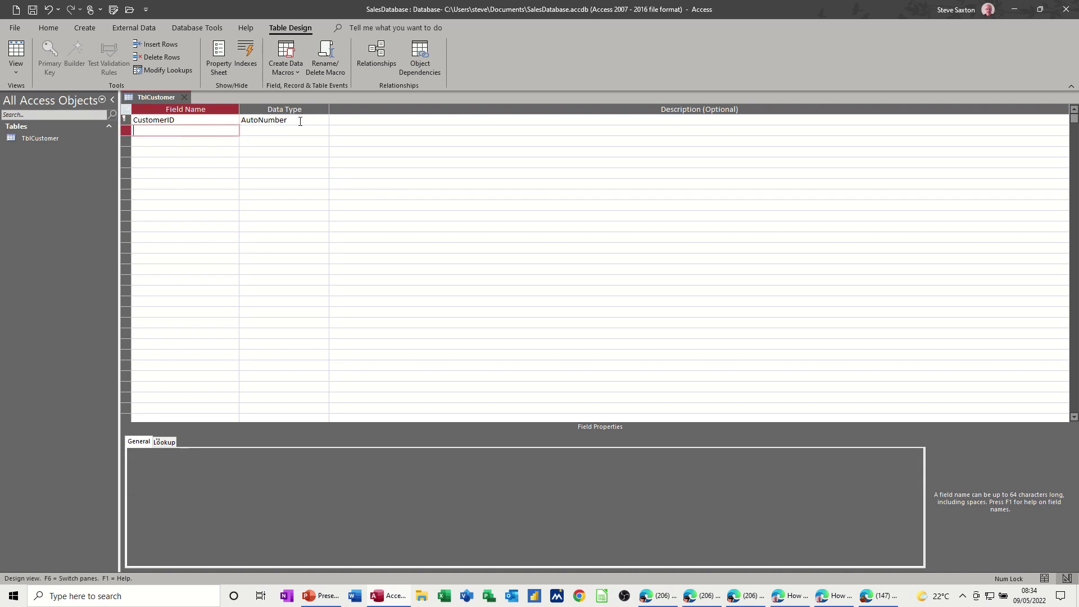
left_click(319, 120)
left_click(324, 121)
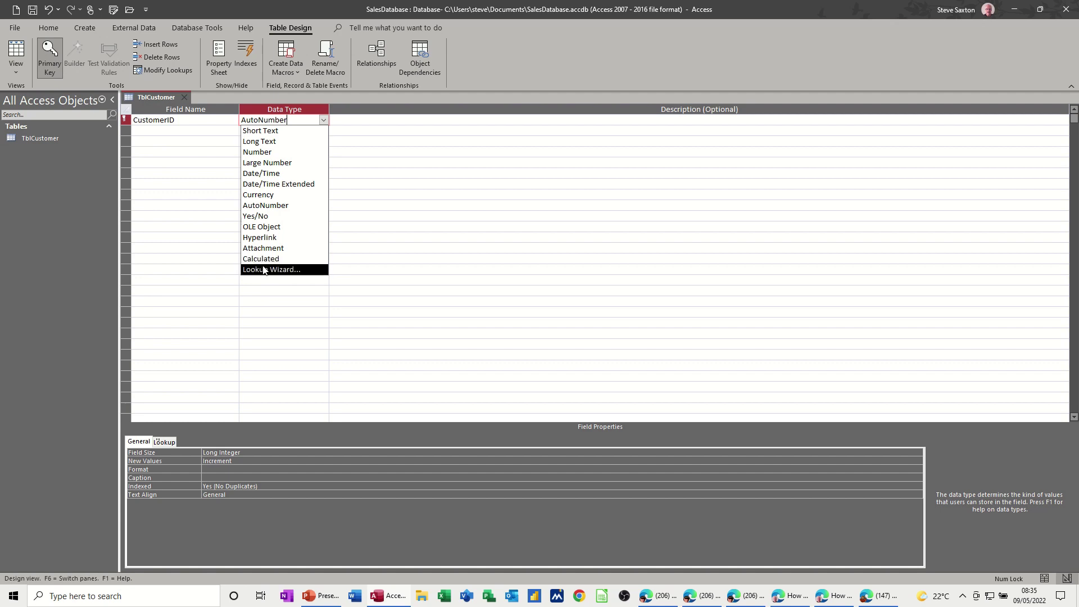
left_click(181, 130)
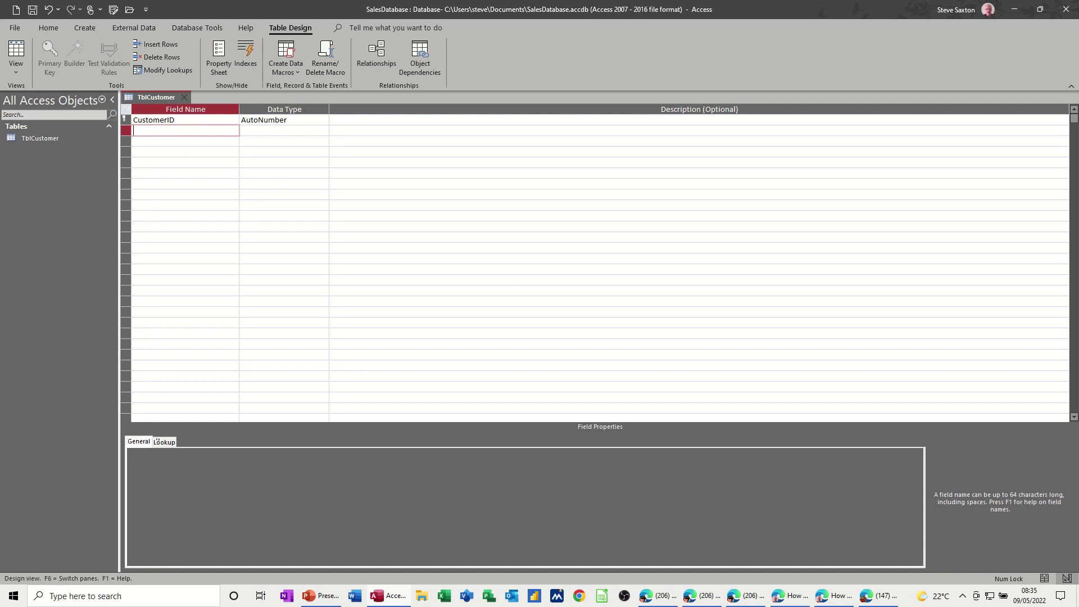
Add a CustomerName field with the default Short Text type.
type("Custmo")
key("BackSpace")
key("BackSpace")
type("om")
type("name")
key("BackSpace")
key("BackSpace")
key("BackSpace")
key("BackSpace")
type("Name")
key("Tab")
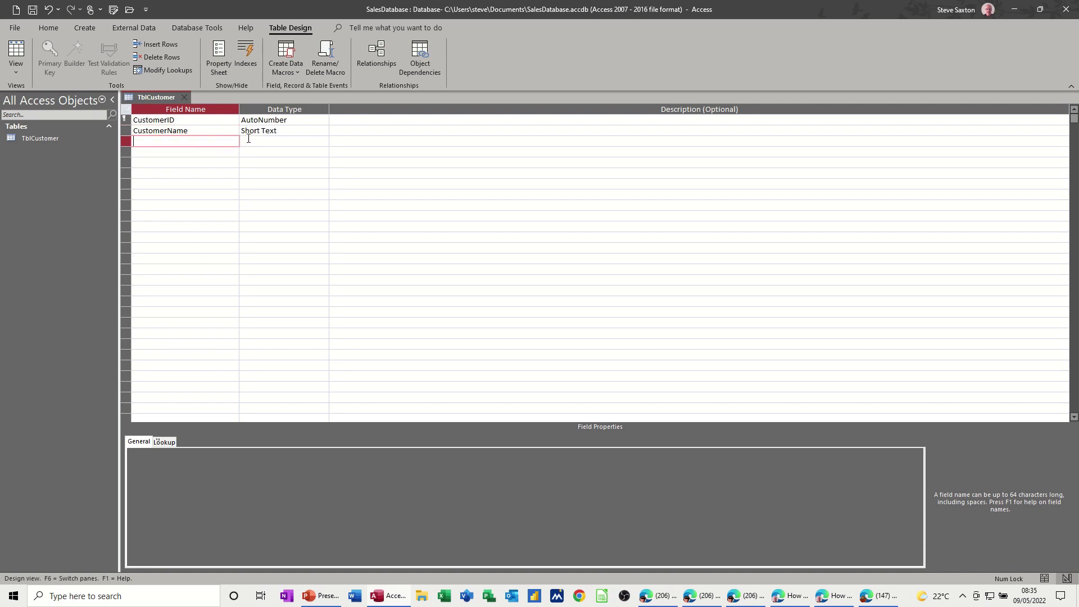
key("Tab")
key("Tab")
Set CustomerName's field size to 50.
left_click(289, 130)
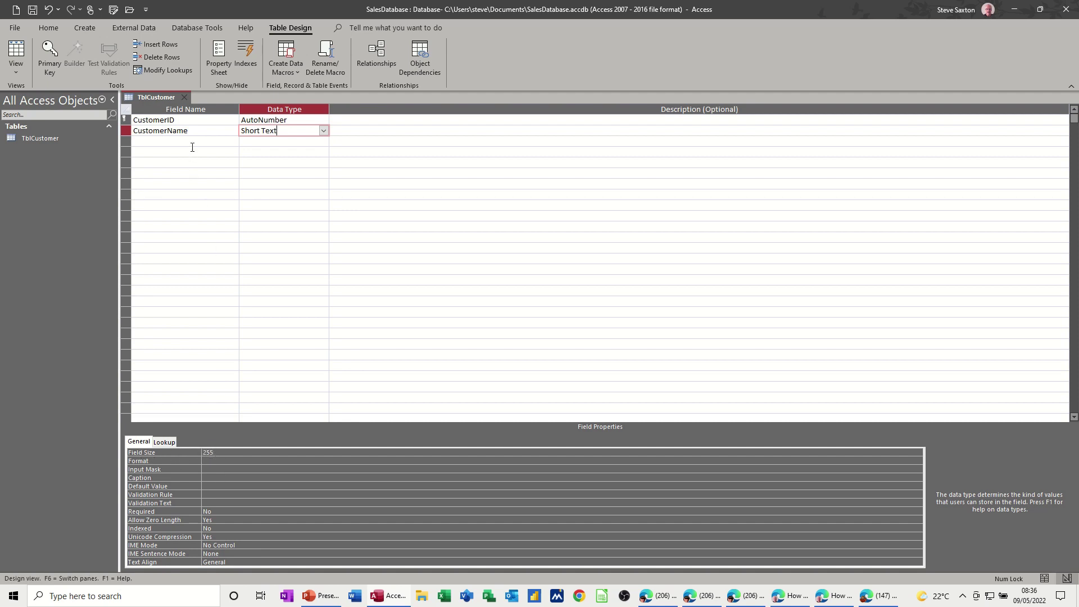
left_click(219, 453)
double_click(206, 453)
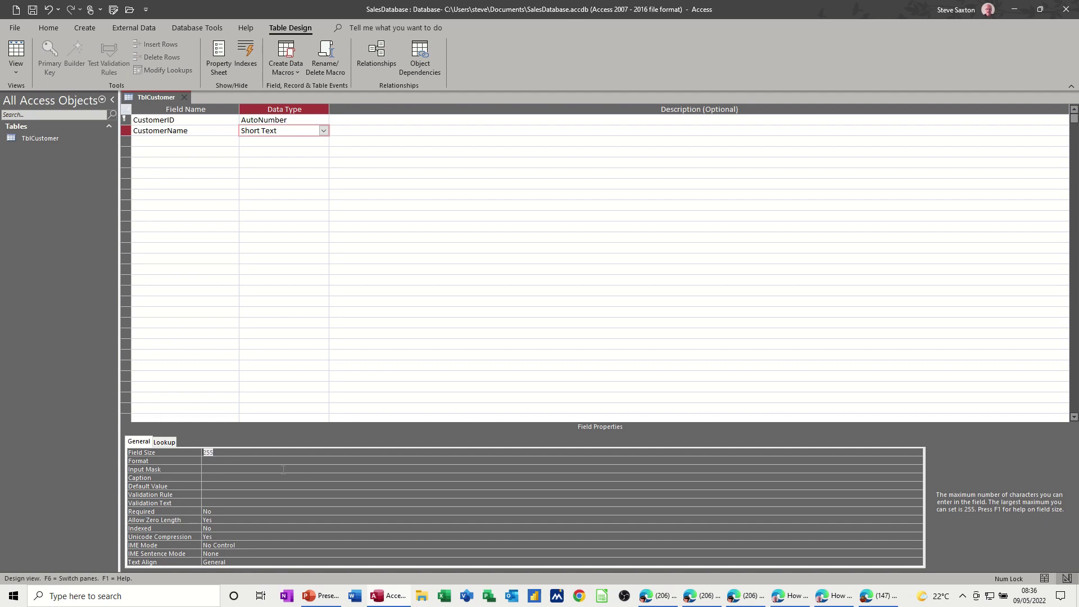
type("50")
left_click(209, 461)
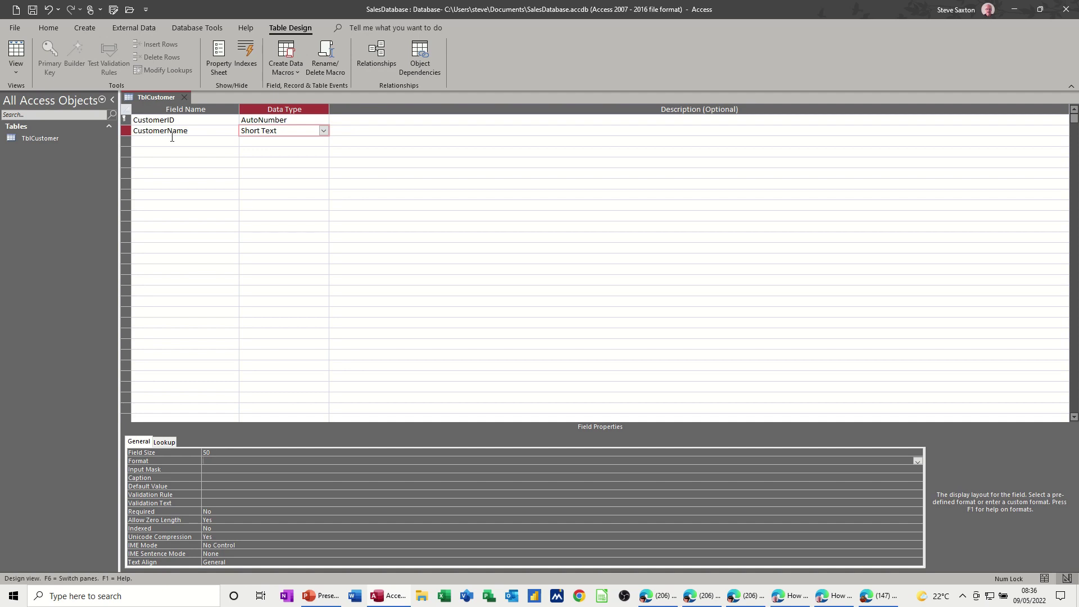
left_click(172, 139)
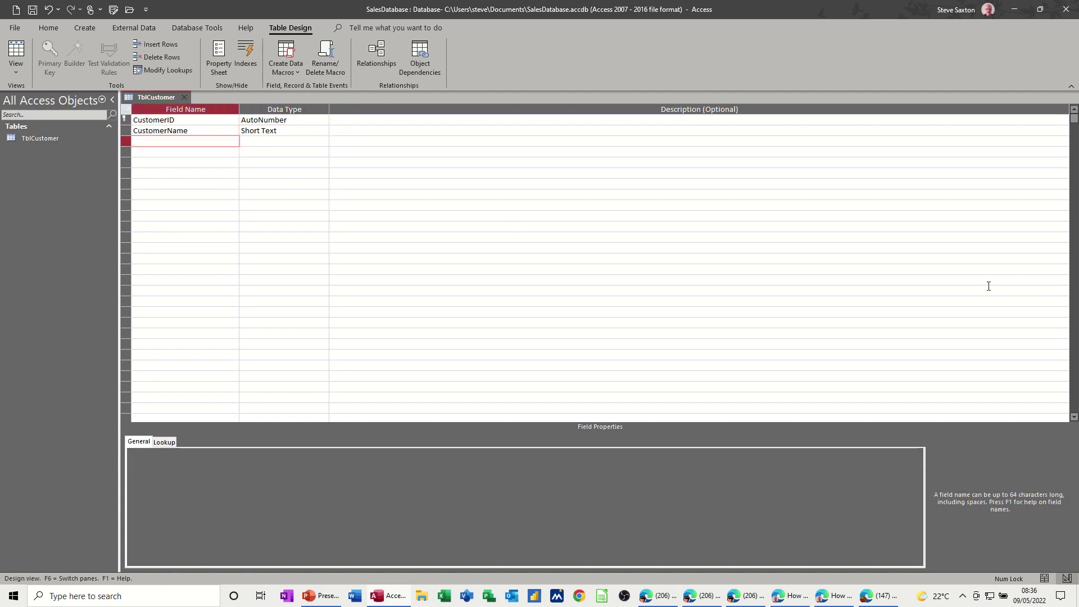
Add Company, Address and PostCode fields as Short Text.
type("Company")
key("Tab")
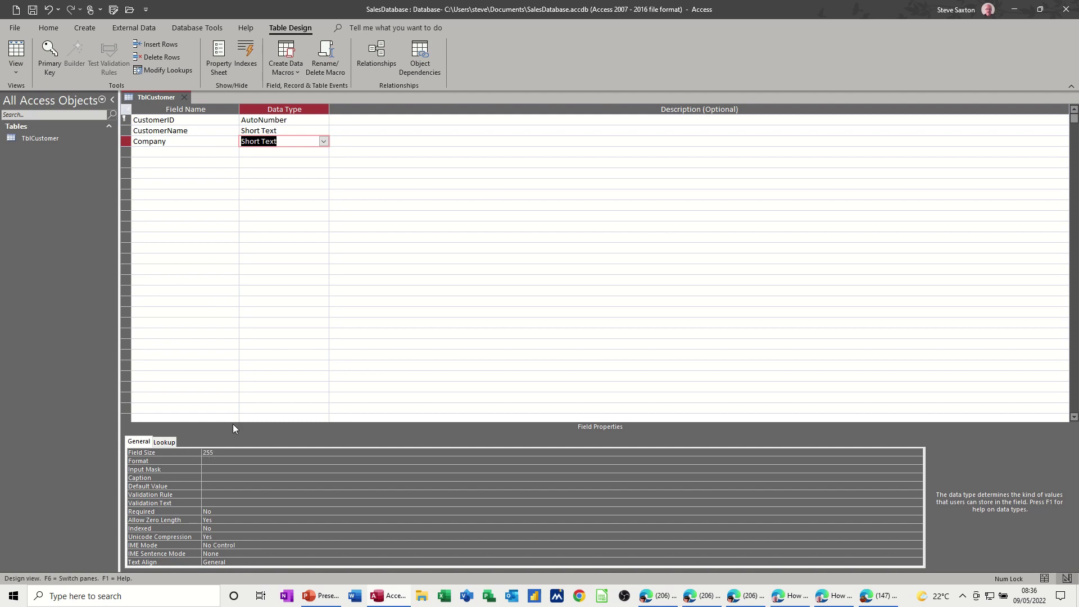
left_click(158, 152)
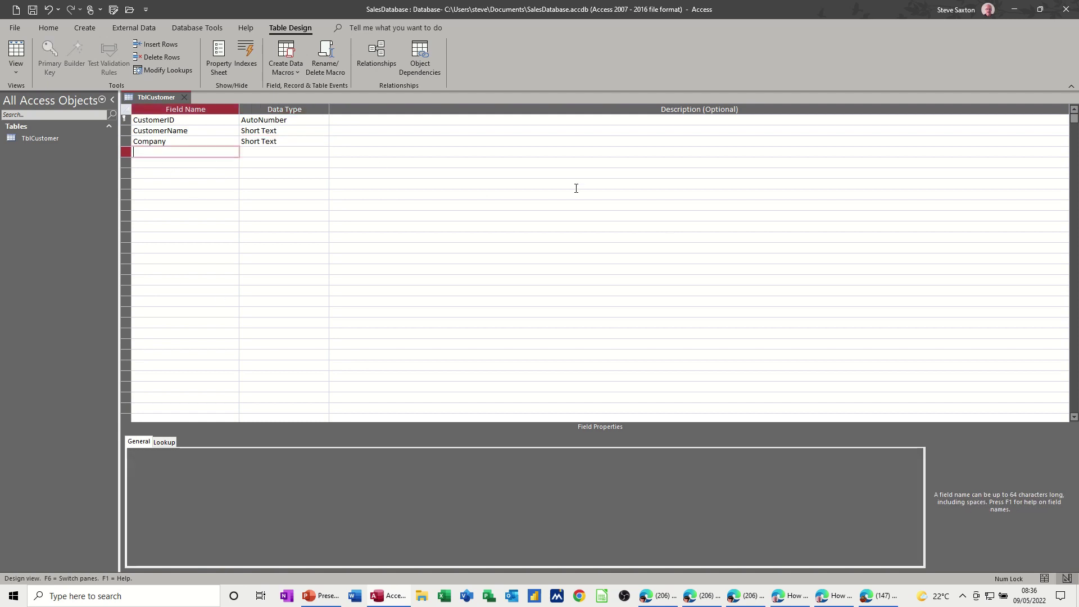
type("Address")
key("Tab")
key("Tab")
key("Tab")
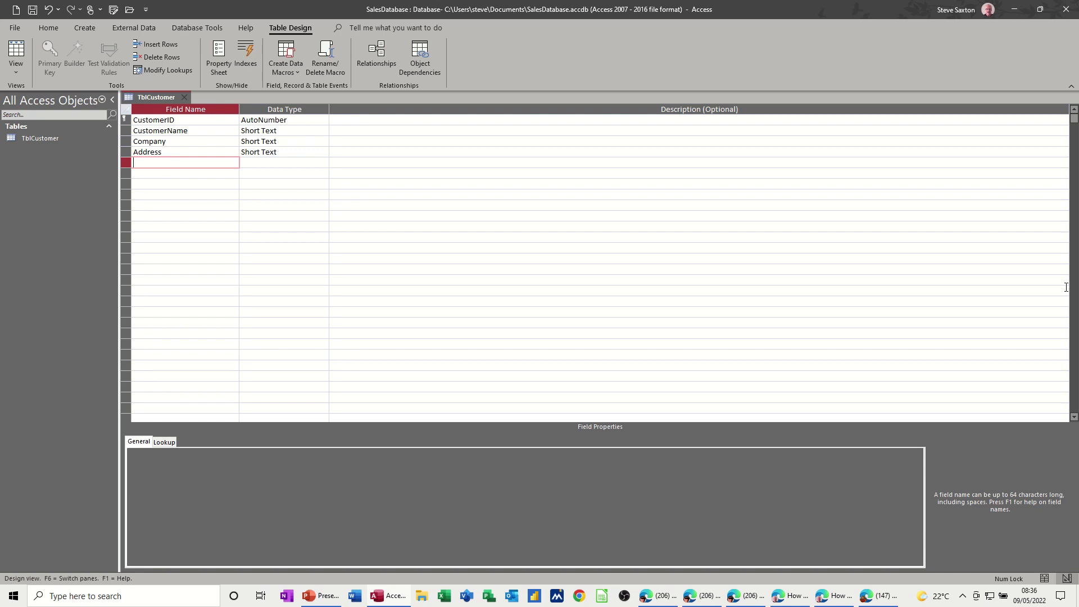
type("Post Code")
left_click(198, 173)
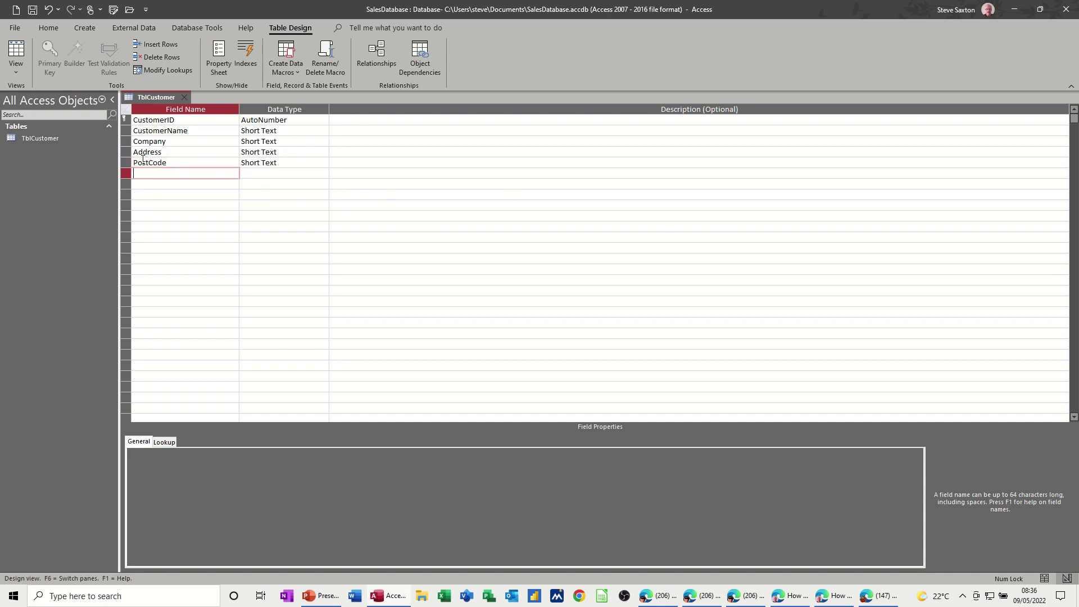
Insert a City field above PostCode, then enter the Tel field name.
left_click(125, 163)
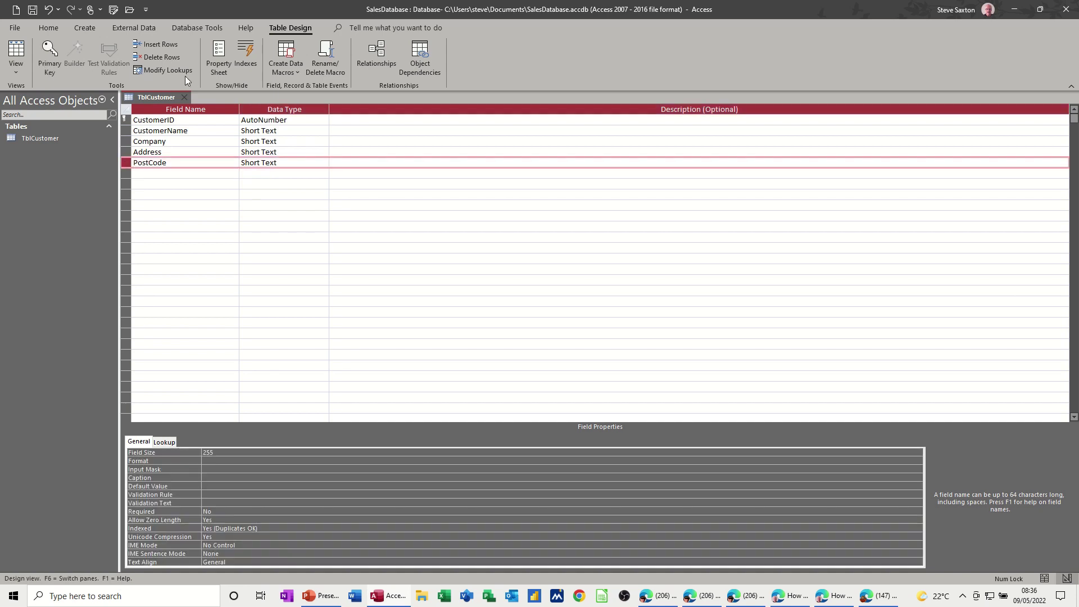
left_click(161, 47)
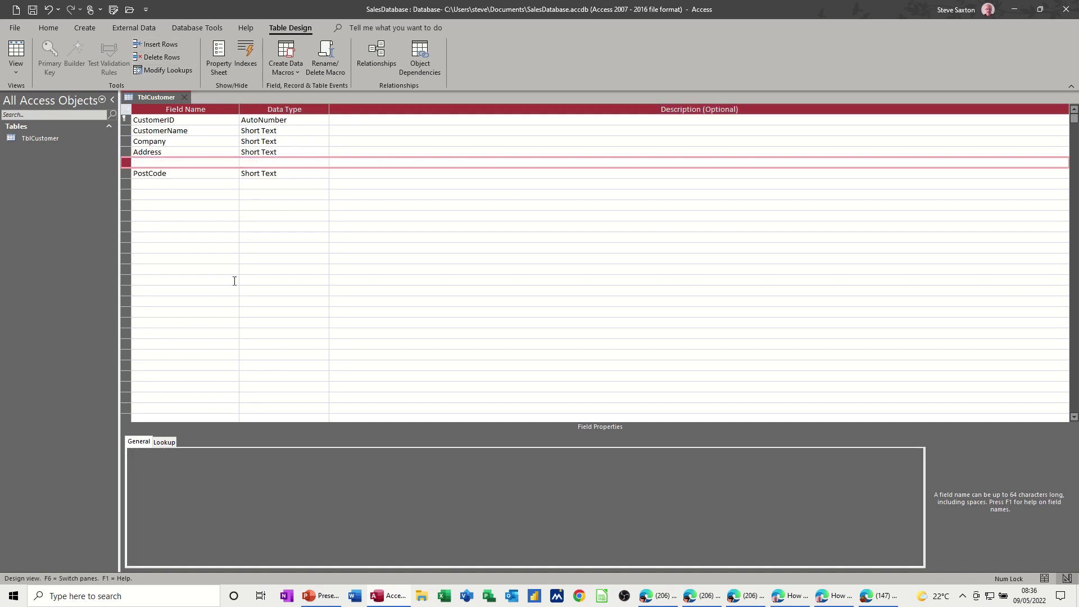
left_click(163, 163)
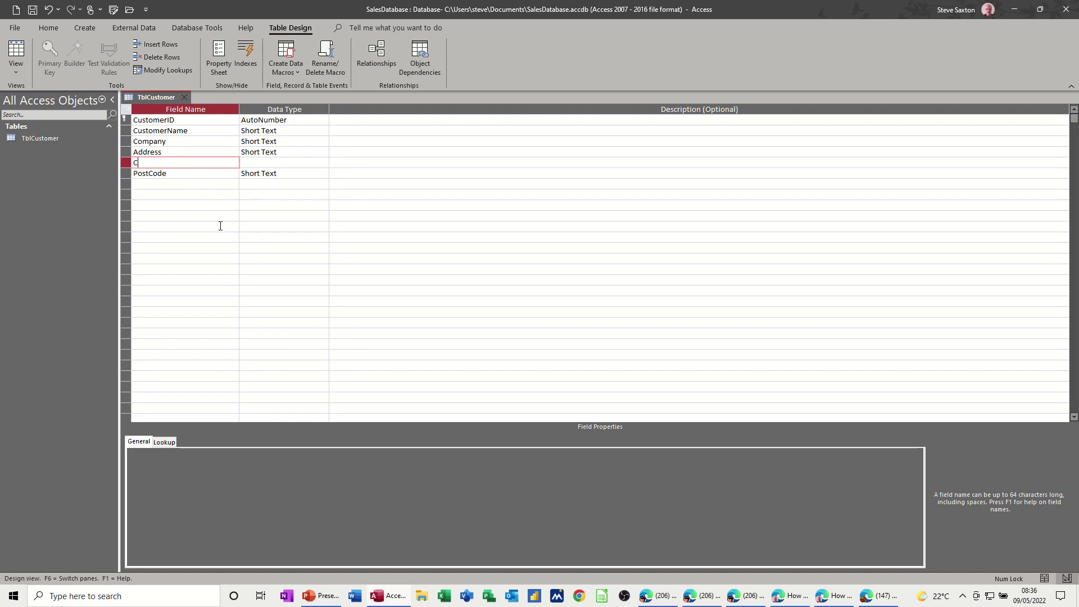
type("City")
left_click(174, 185)
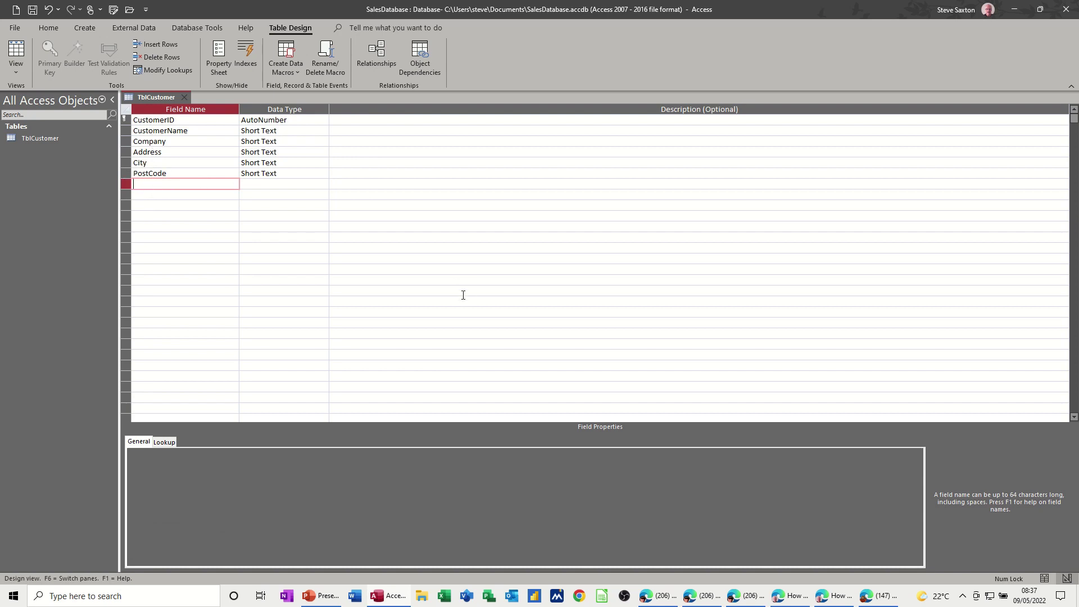
type("Tel")
Keep Tel as Short Text and add an Email field after it.
key("Tab")
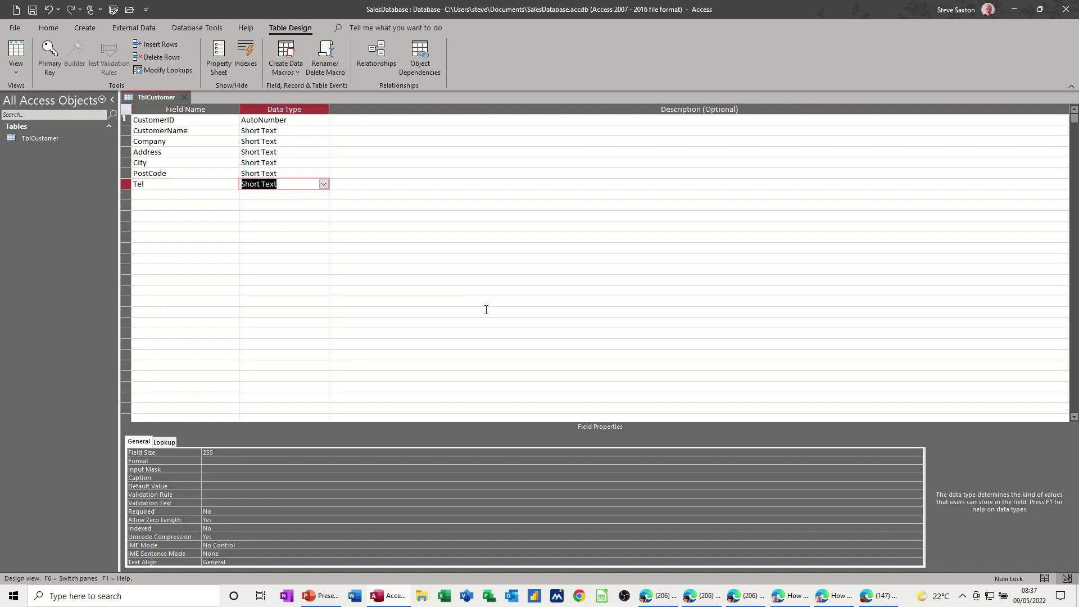
left_click(323, 184)
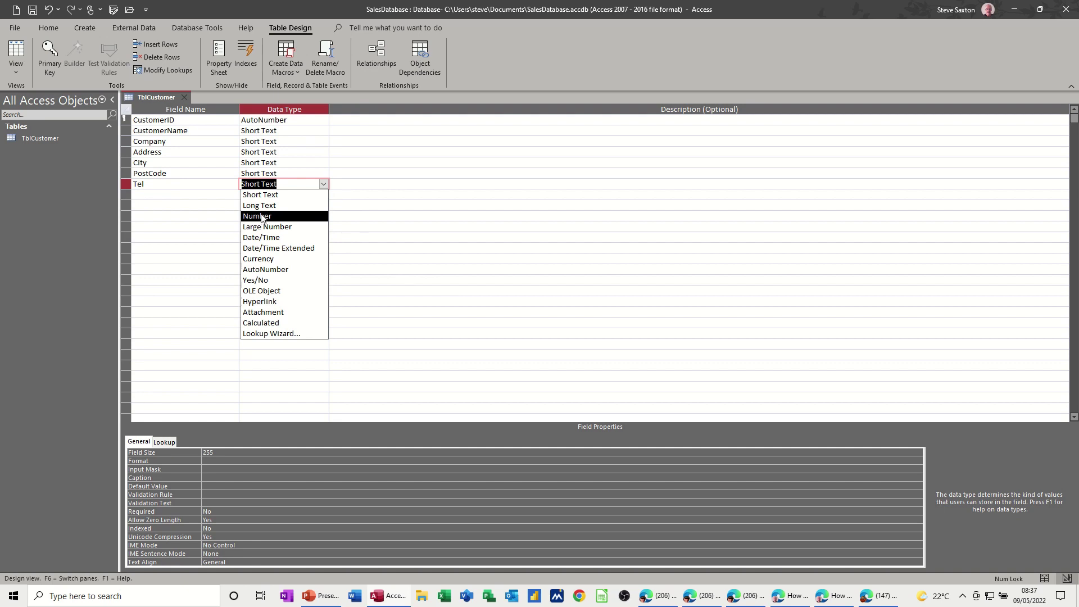
left_click(149, 194)
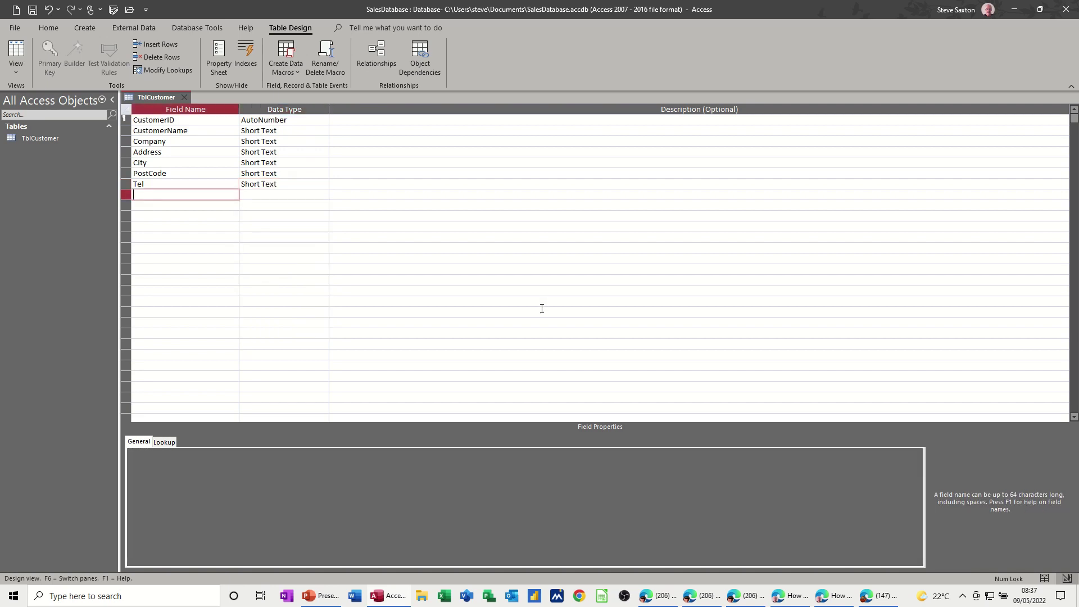
type("Email")
left_click(202, 210)
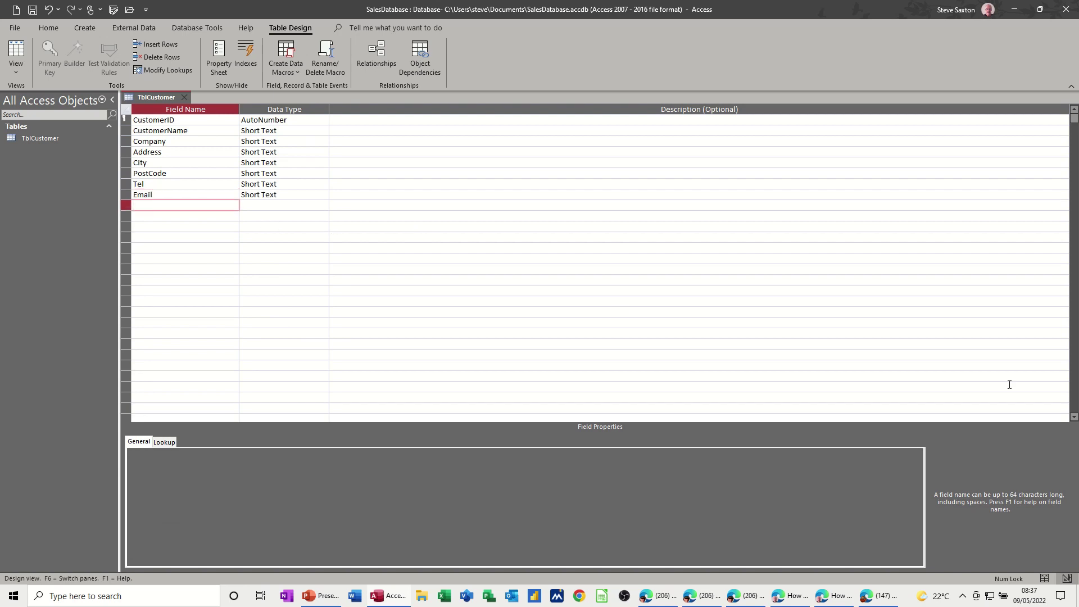
Add a DateJoined Date/Time field and launch its Input Mask builder.
type("DateJoined")
key("Tab")
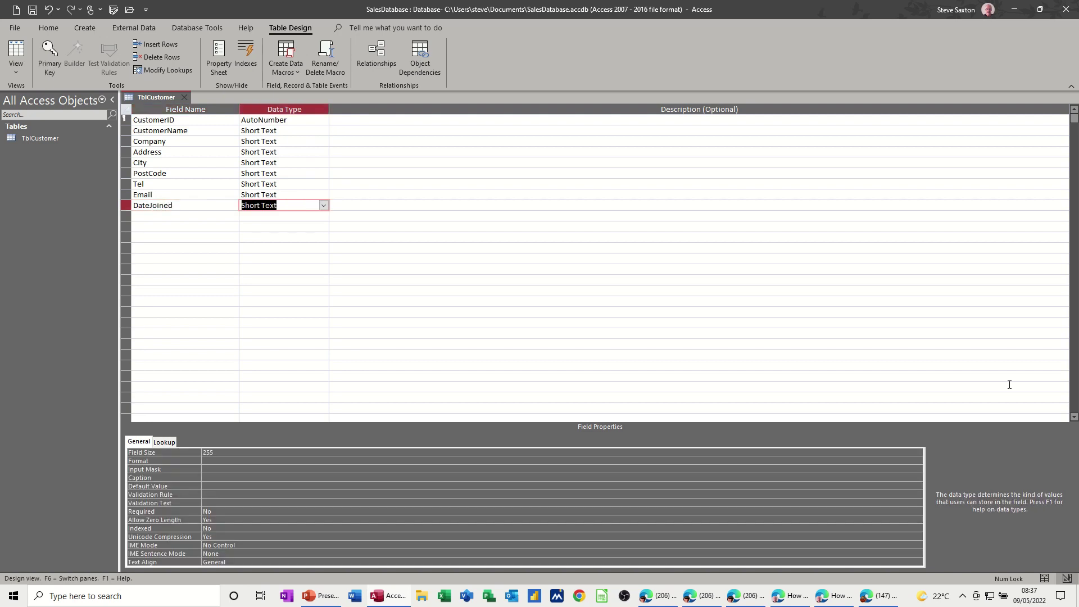
type("date/Time")
left_click(286, 206)
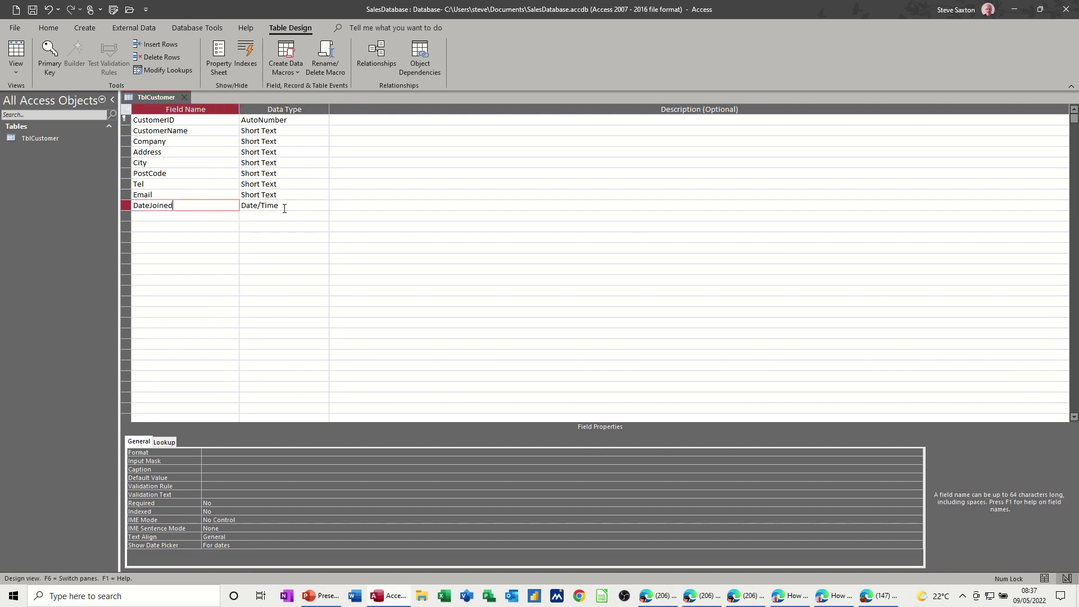
left_click(202, 206)
left_click(203, 460)
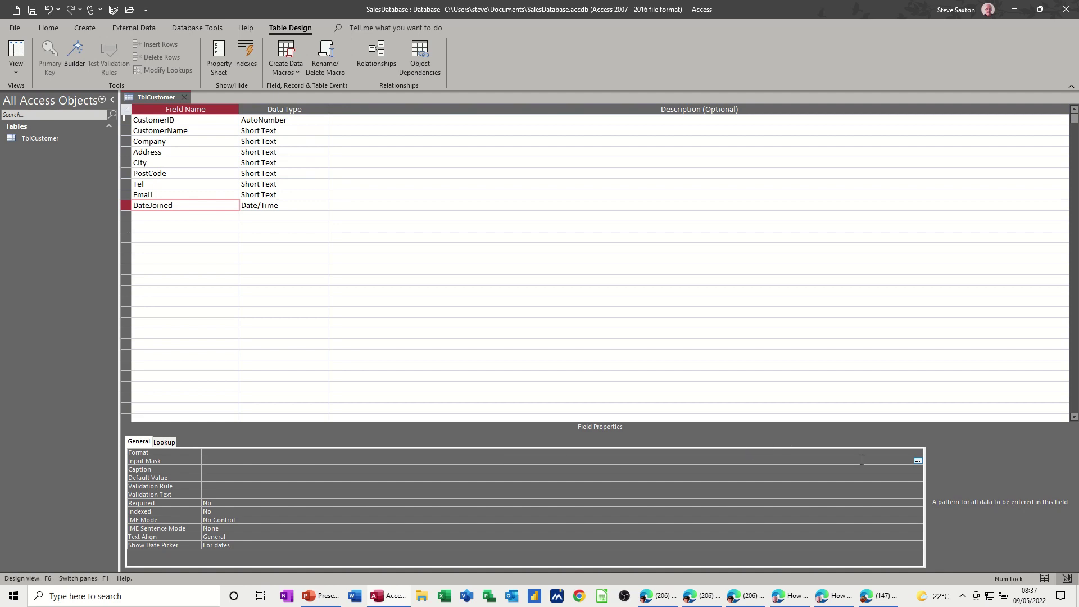
left_click(916, 460)
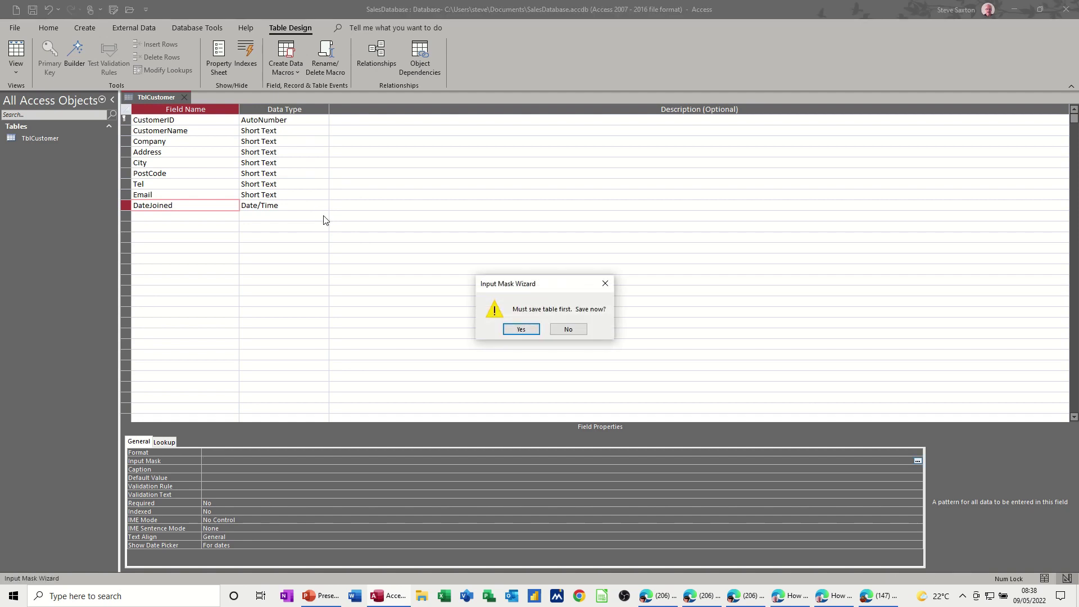
Save the table and apply the Short Date mask 00/00/0000;0;_ to DateJoined.
left_click(519, 329)
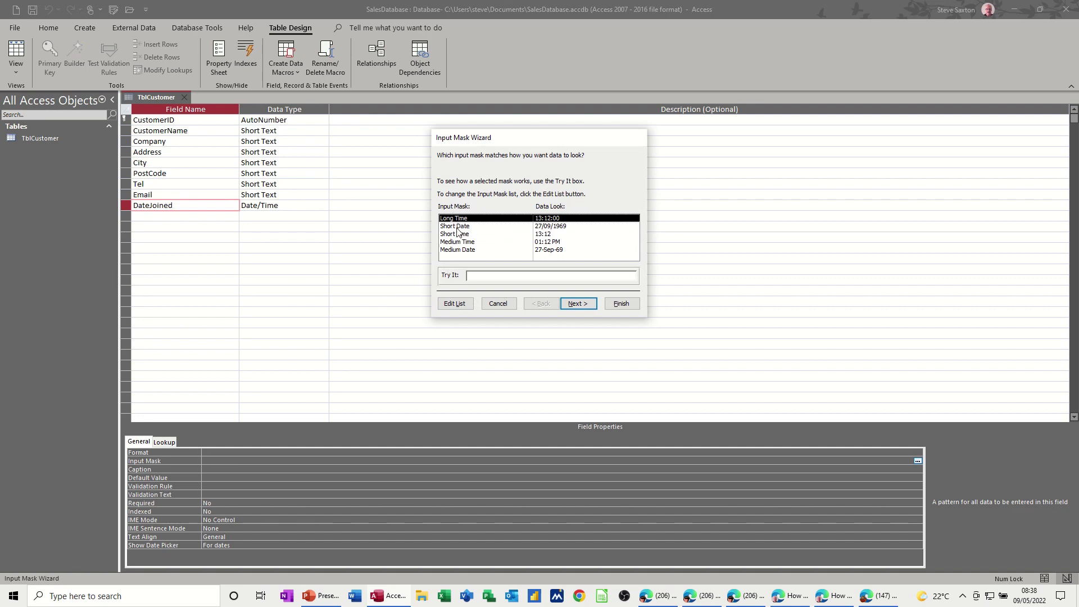
left_click(460, 226)
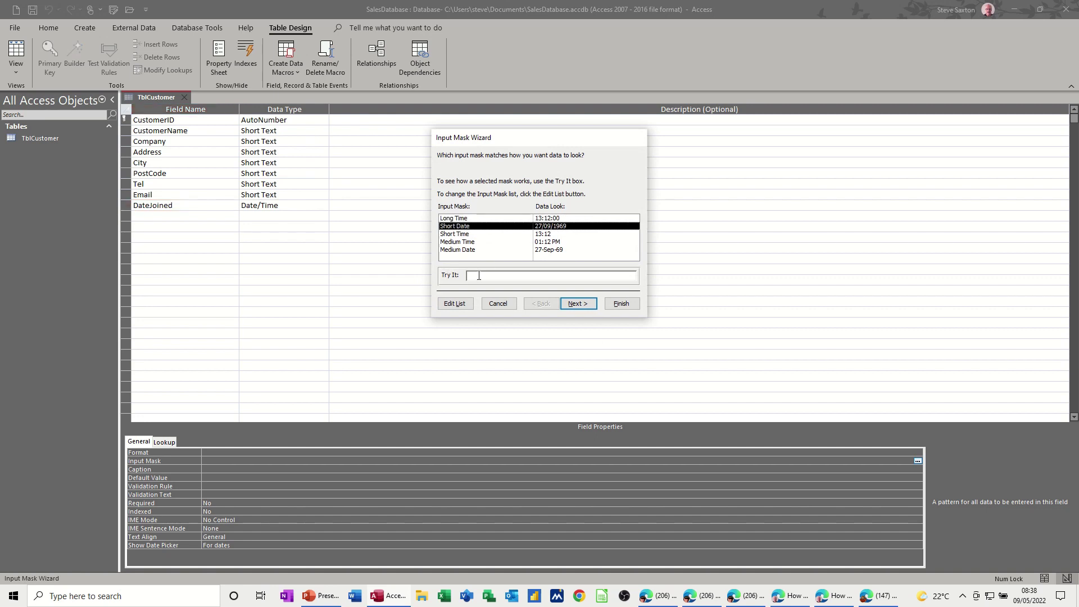
left_click(496, 275)
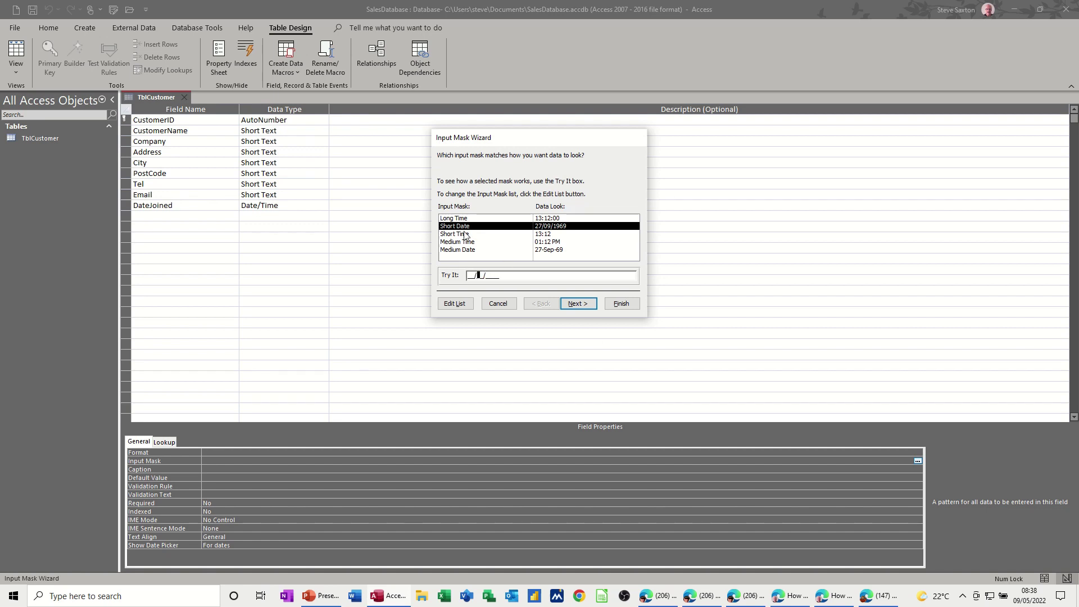
left_click(617, 308)
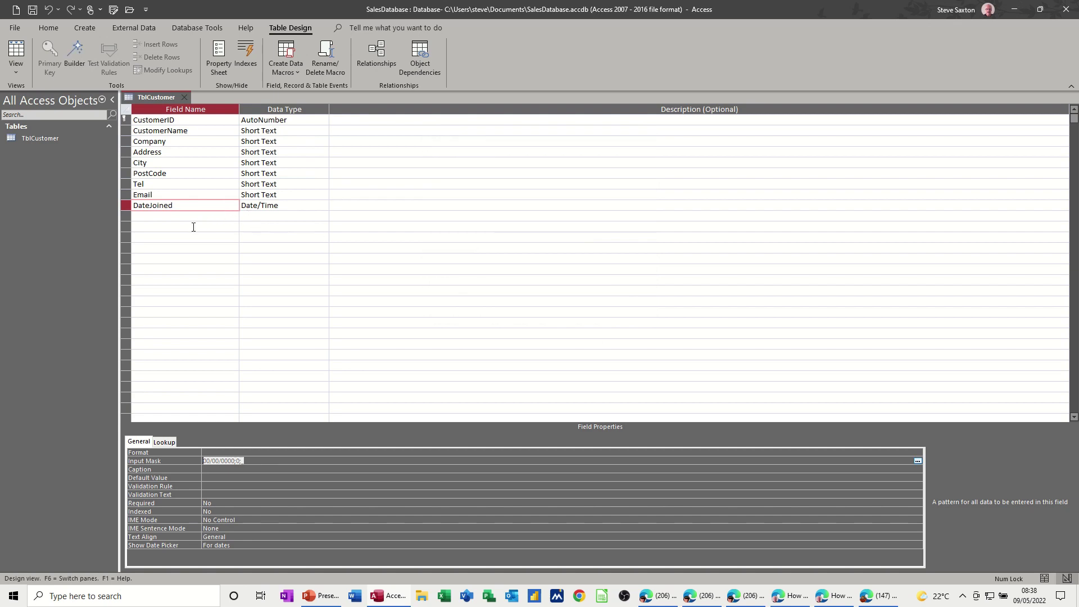
Select the City field and go to its Default Value property.
left_click(185, 195)
left_click(185, 183)
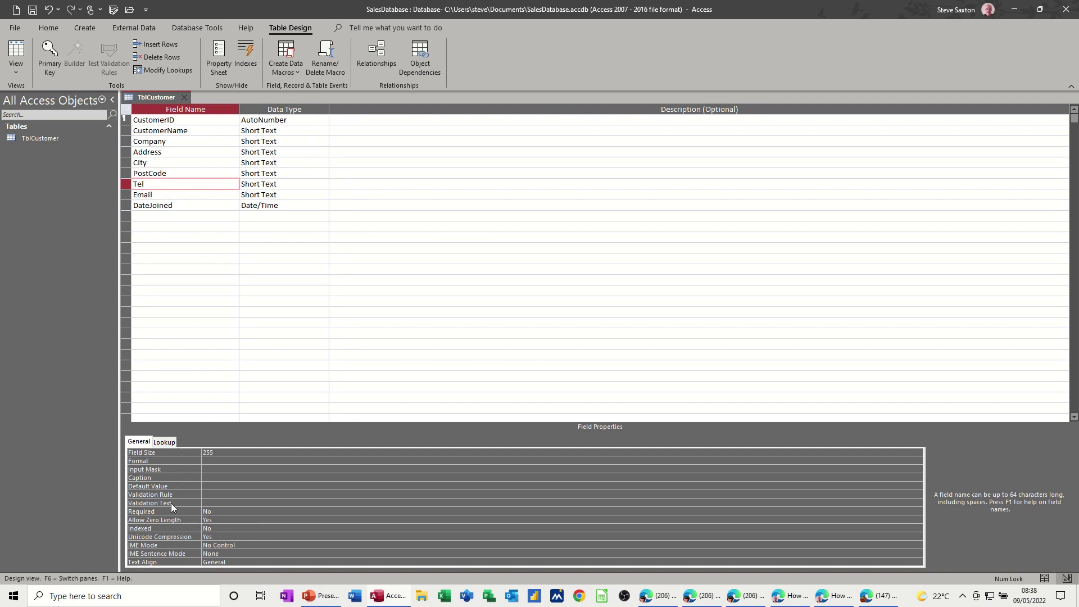
left_click(190, 163)
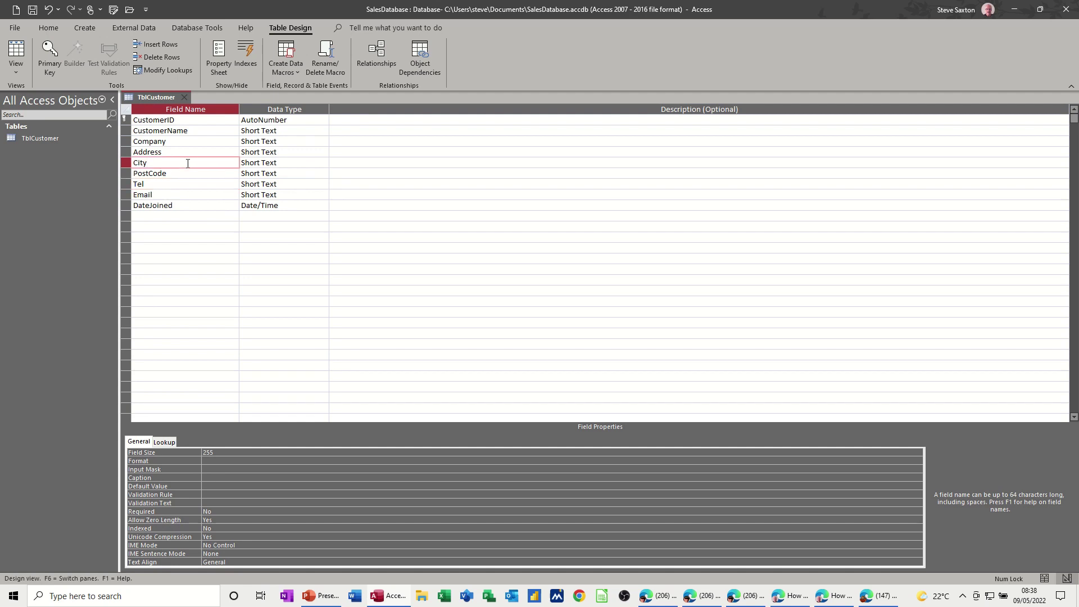
left_click(214, 486)
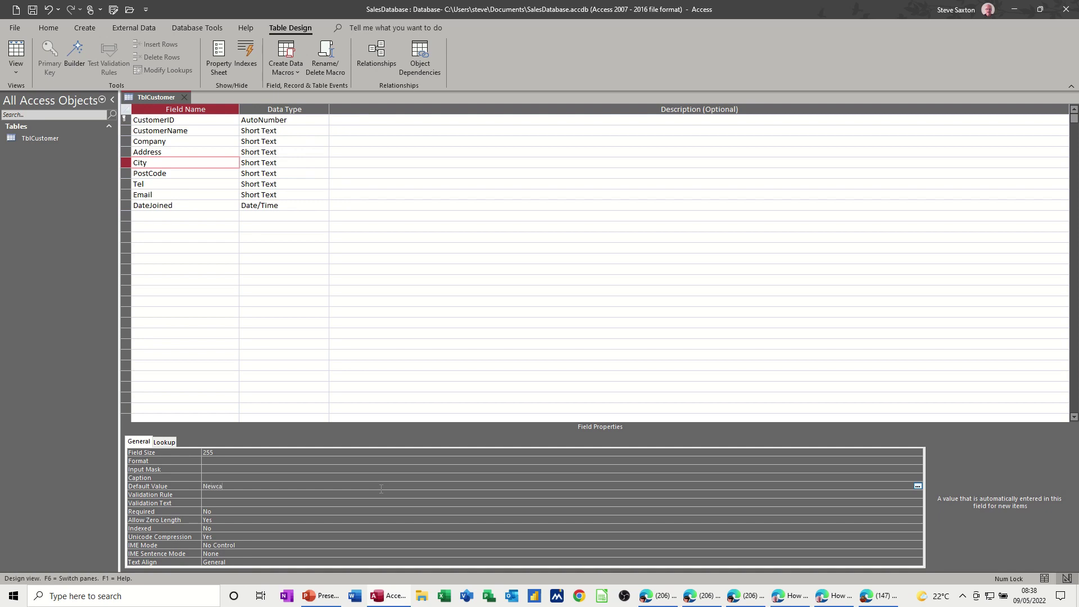
Enter Newcastle upon Tyne as City's Default Value.
type("Newcastle upon Tyn")
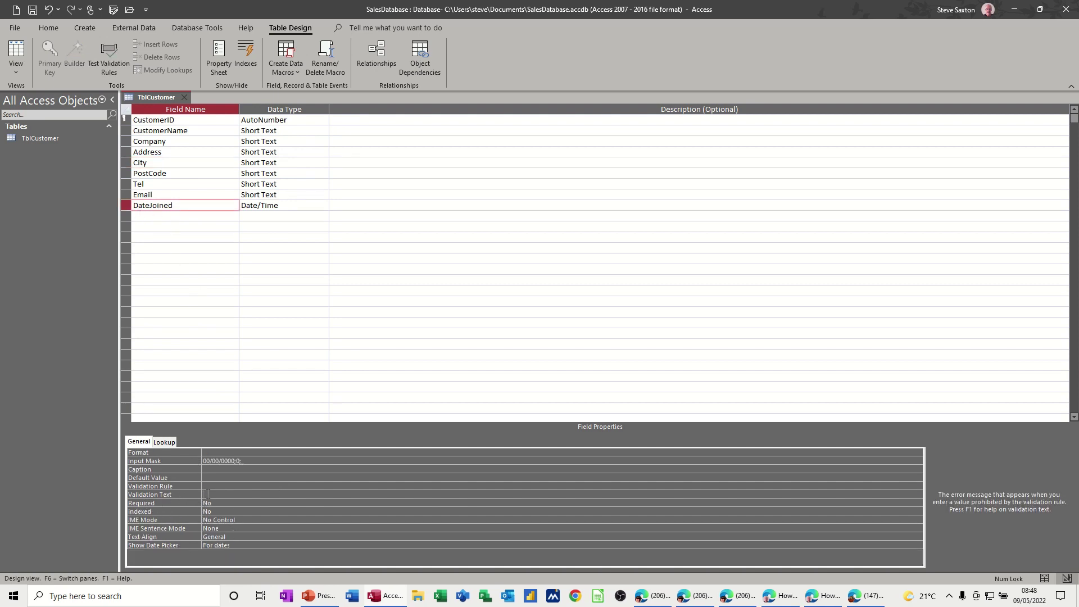
Set DateJoined's validation rule to >=Date() using the Expression Builder's Date/Time functions.
left_click(264, 486)
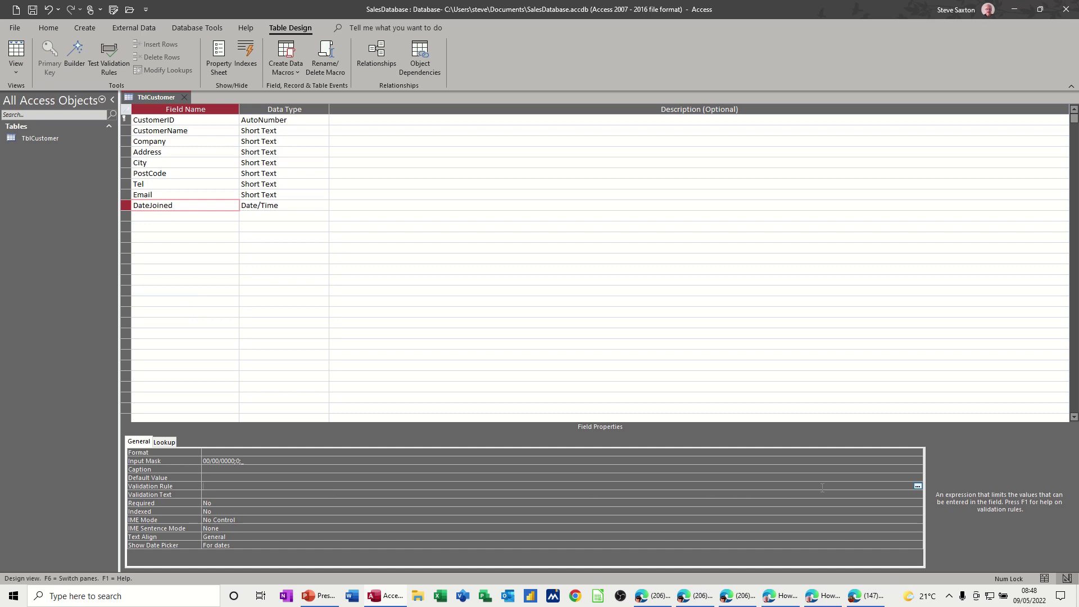
left_click(918, 486)
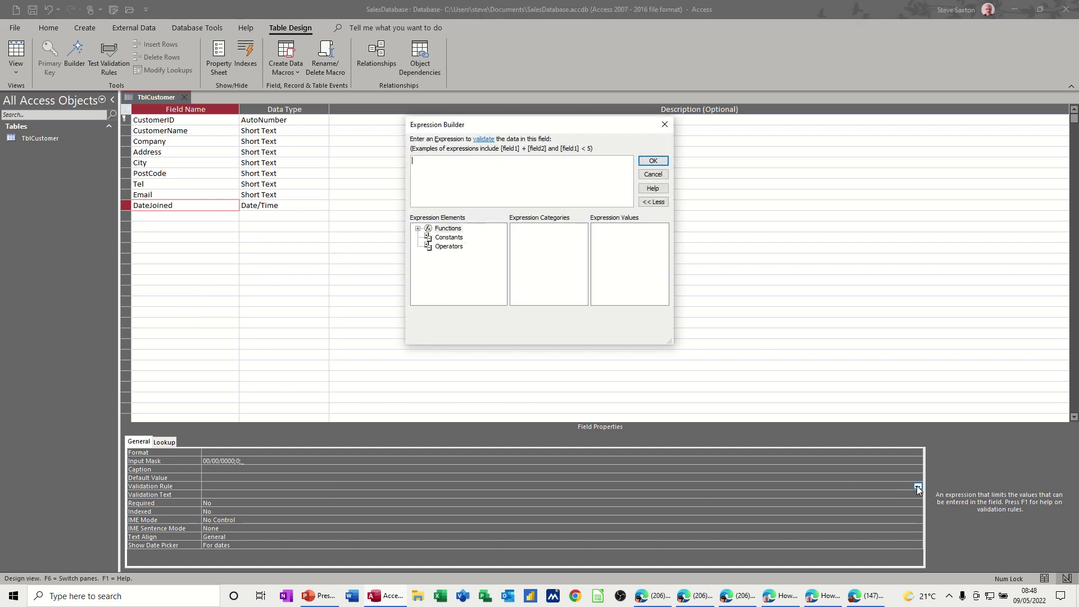
double_click(444, 229)
left_click(456, 238)
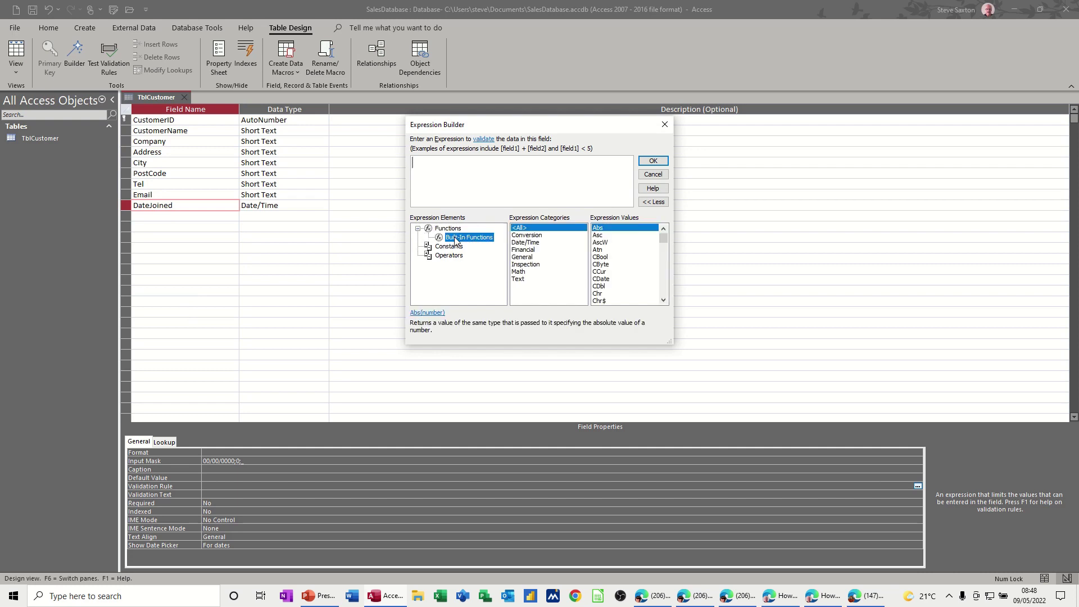
double_click(533, 243)
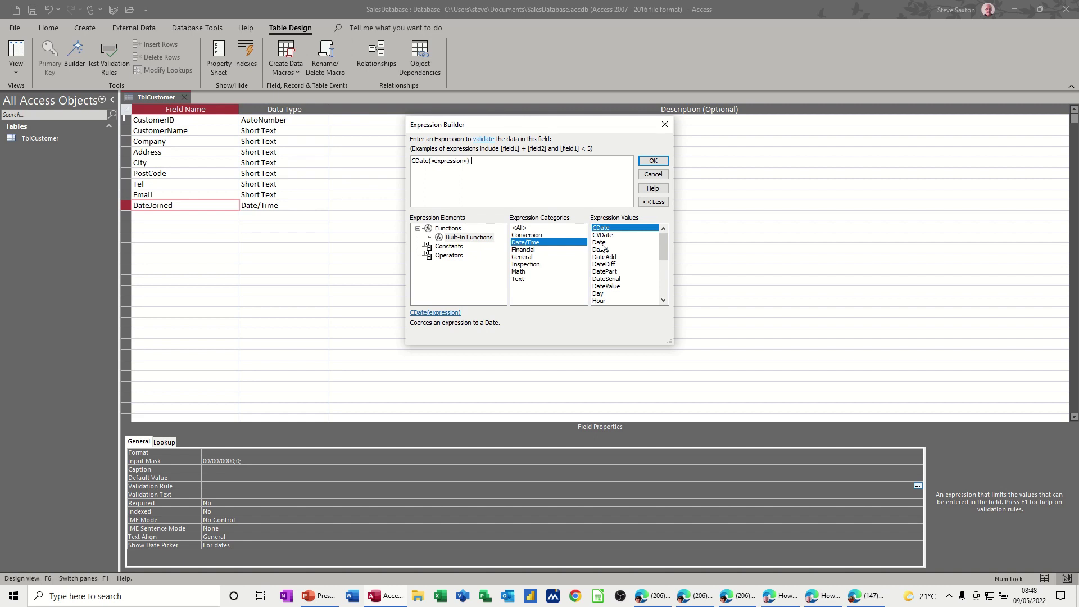
left_click_drag(480, 161, 414, 161)
key("Delete")
double_click(599, 243)
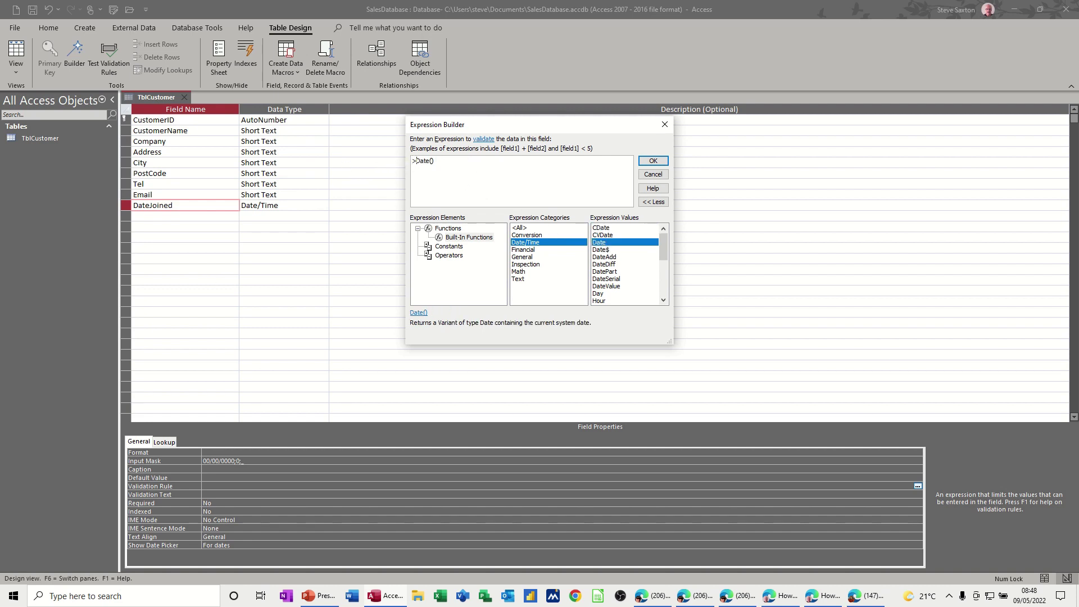
type(">=")
left_click(653, 162)
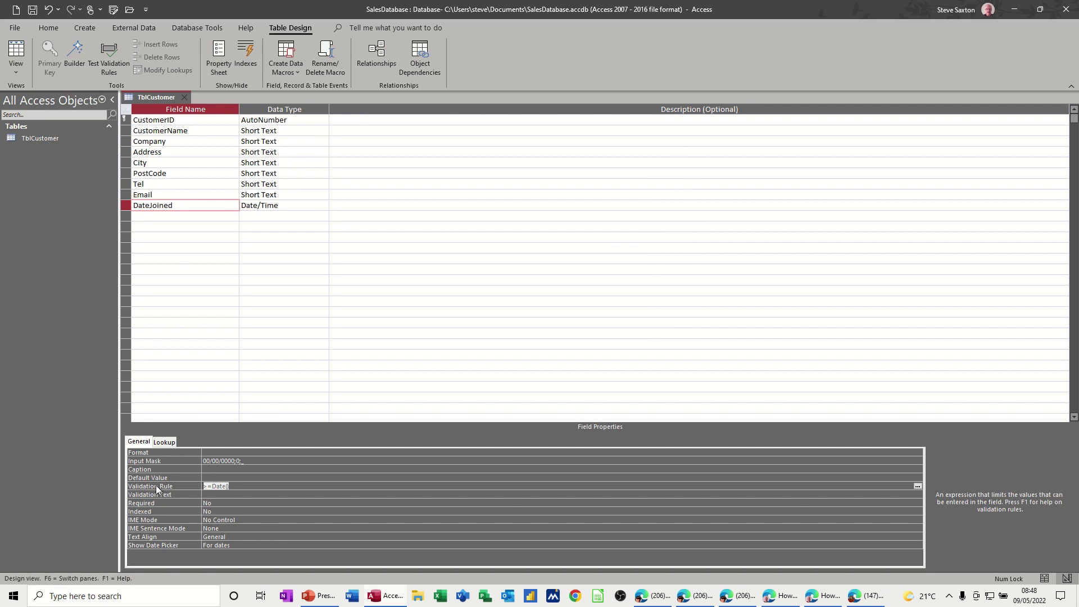
Enter 'Enter a date in the future' as DateJoined's validation text.
left_click(220, 494)
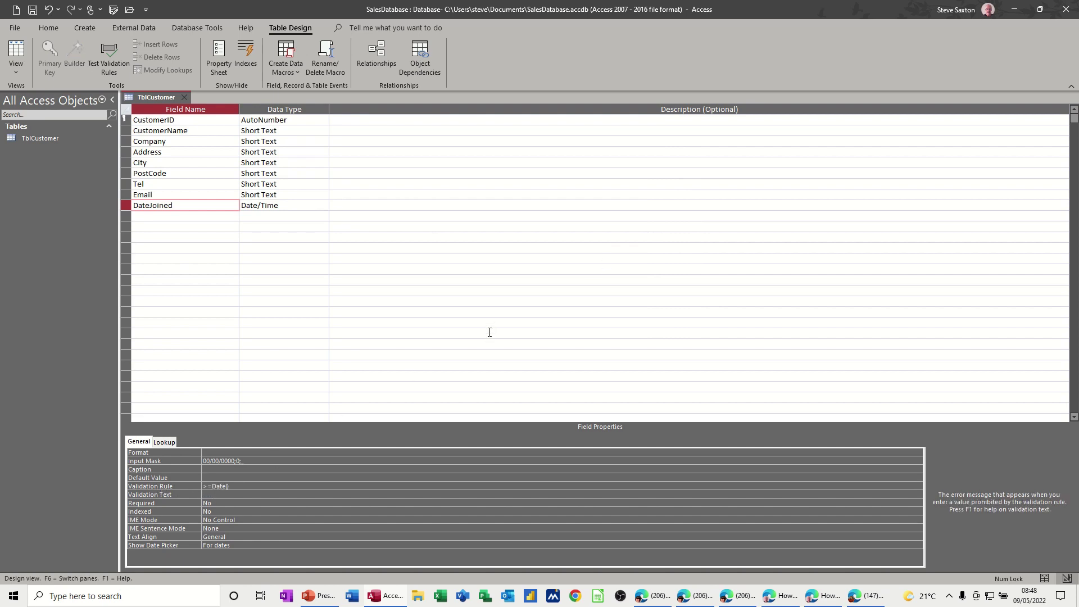
type("Enter a date in the future")
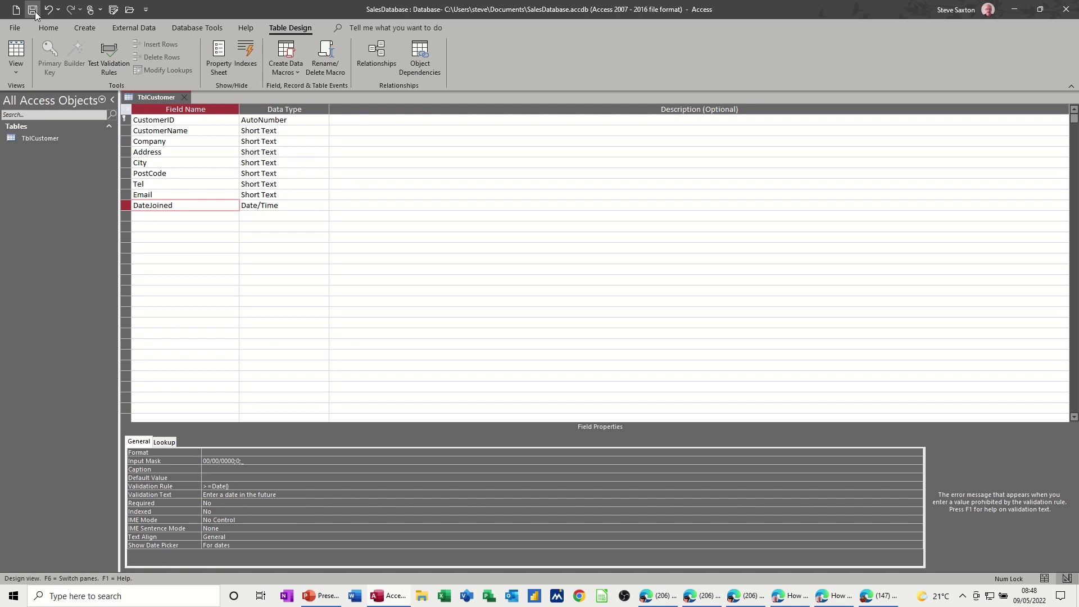
In Datasheet View, enter 09/05/2022 as the first customer's DateJoined.
left_click(17, 50)
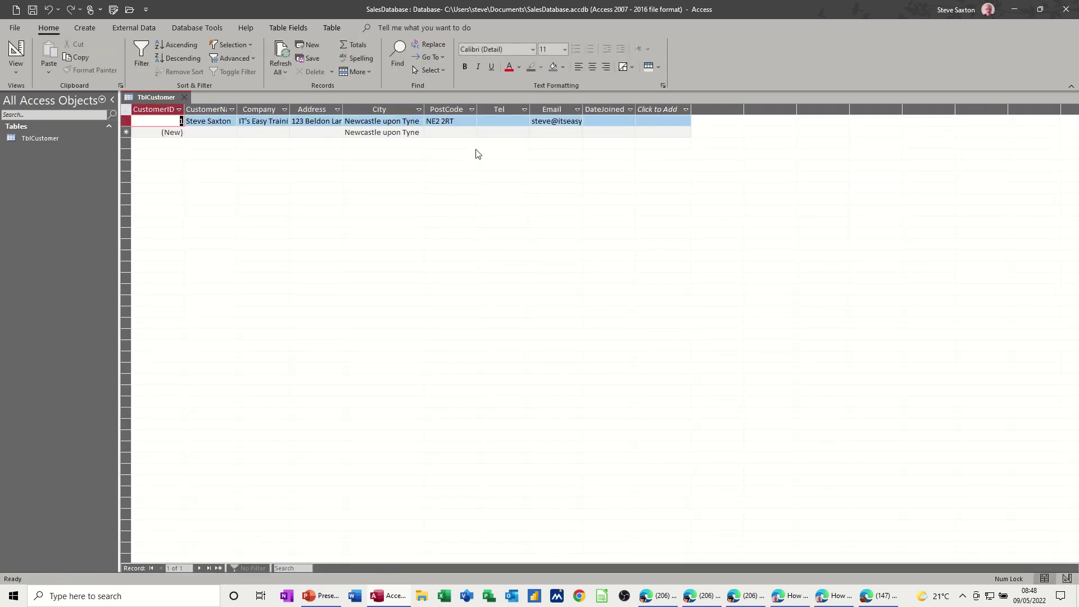
left_click(588, 122)
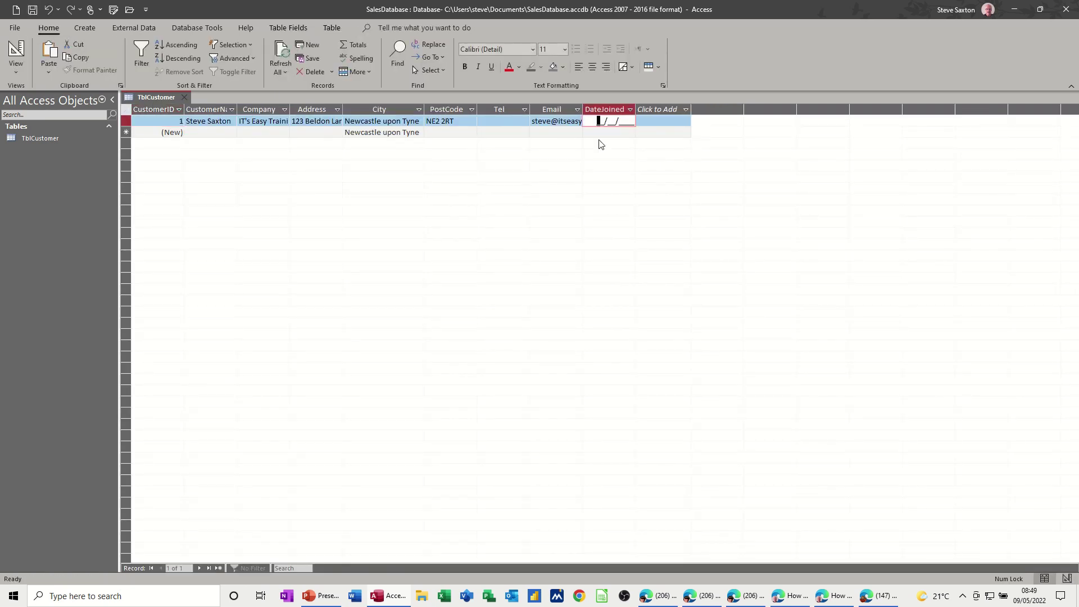
type("09/05/2022")
key("Tab")
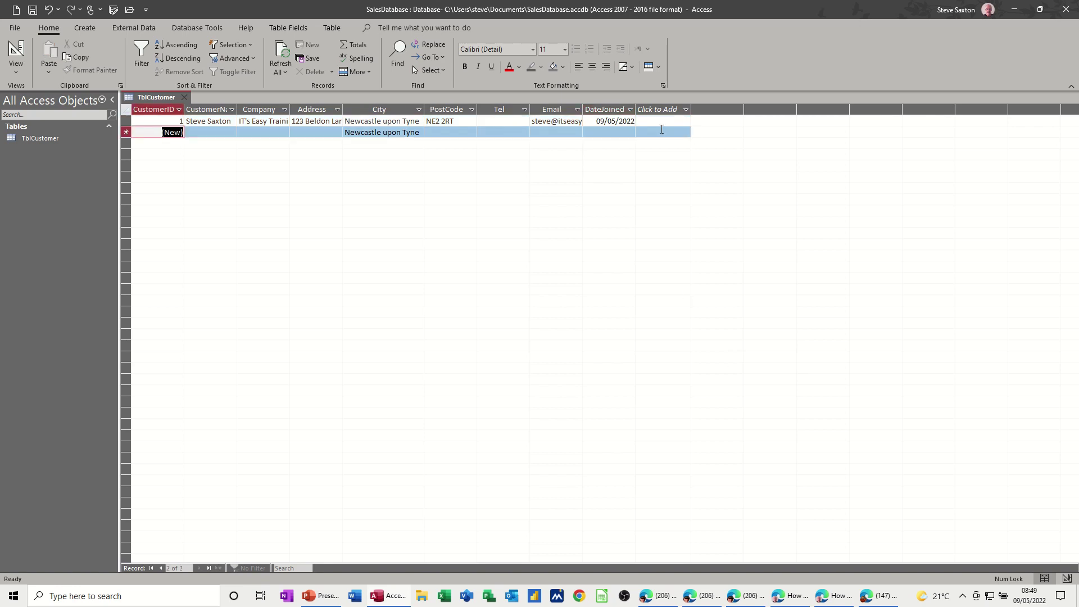
Test the rule with 08/05/2022, dismiss the error, and restore 09/05/2022.
left_click(571, 120)
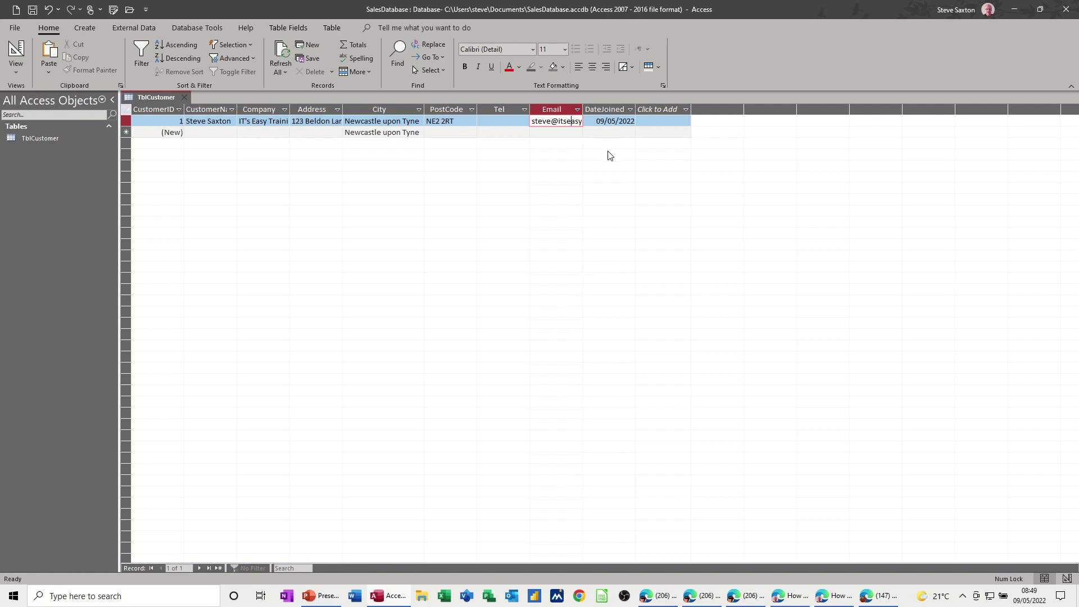
key("Tab")
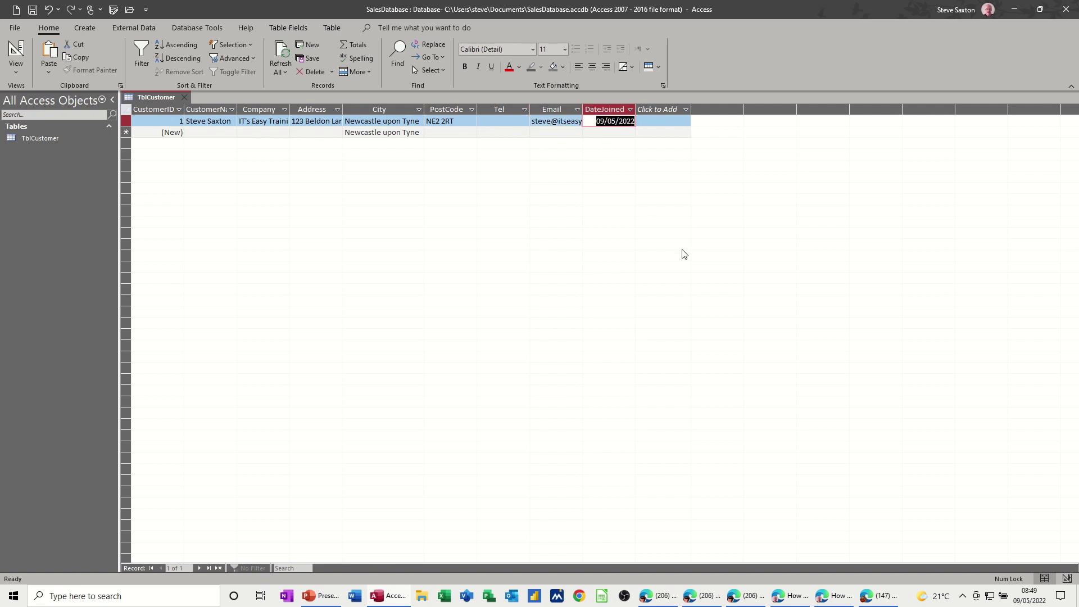
type("08/05/2022")
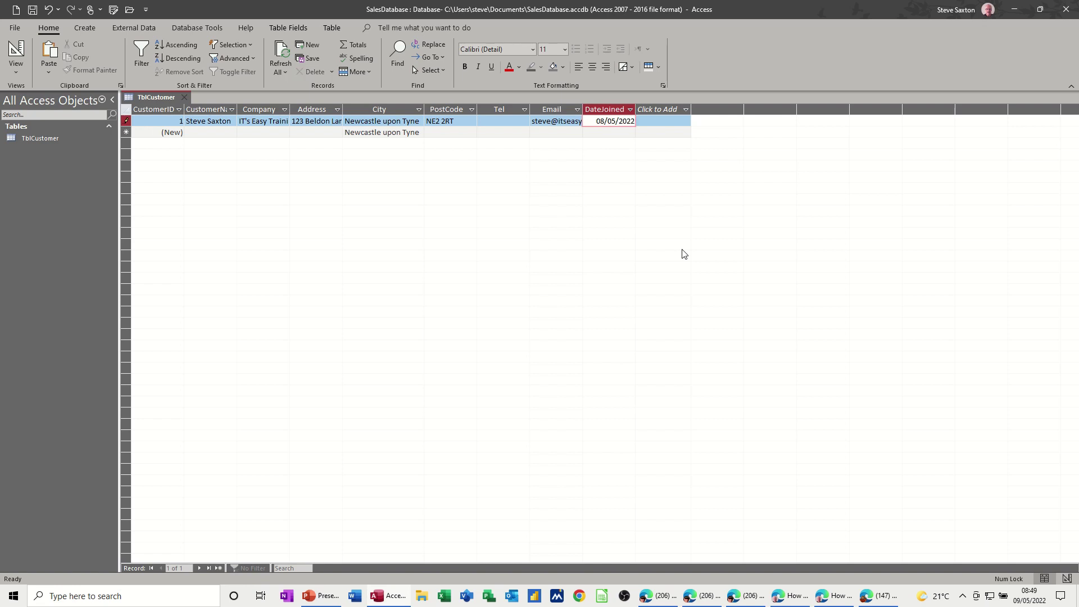
key("Return")
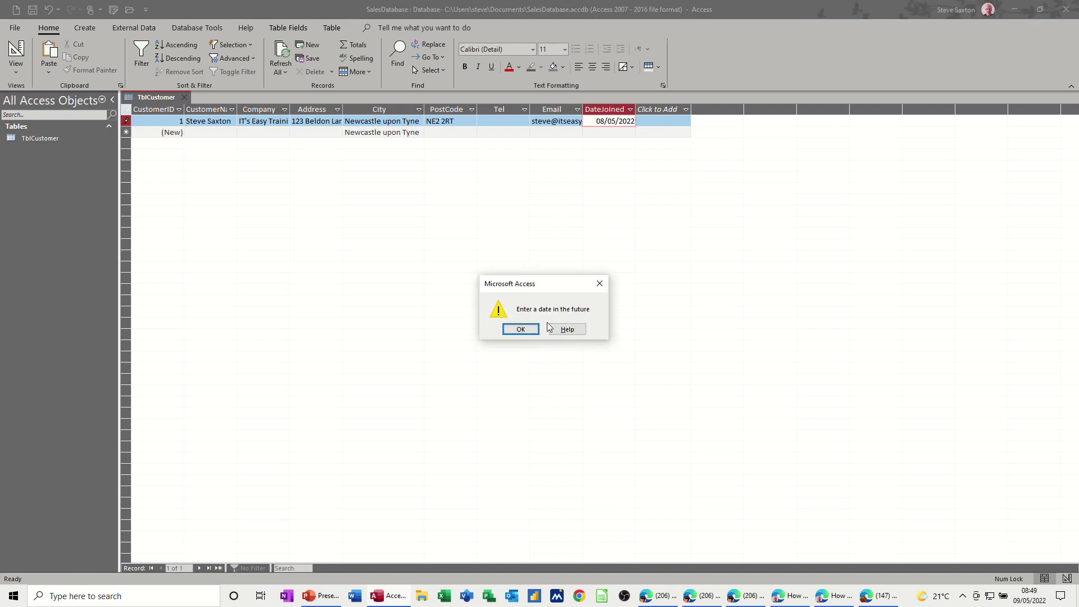
left_click(518, 330)
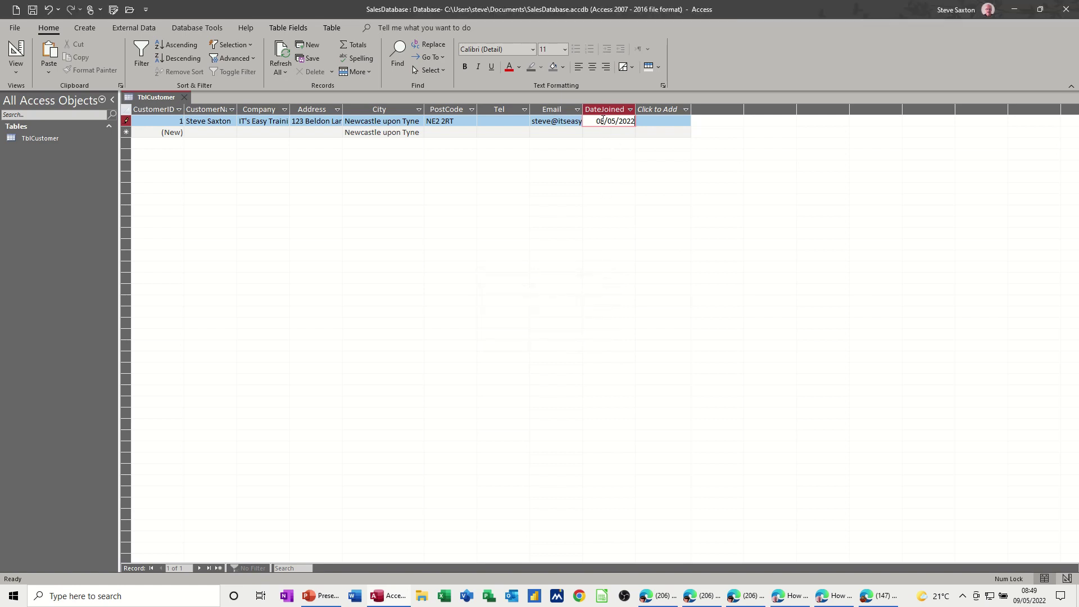
left_click_drag(600, 120, 603, 120)
type("9")
left_click(16, 54)
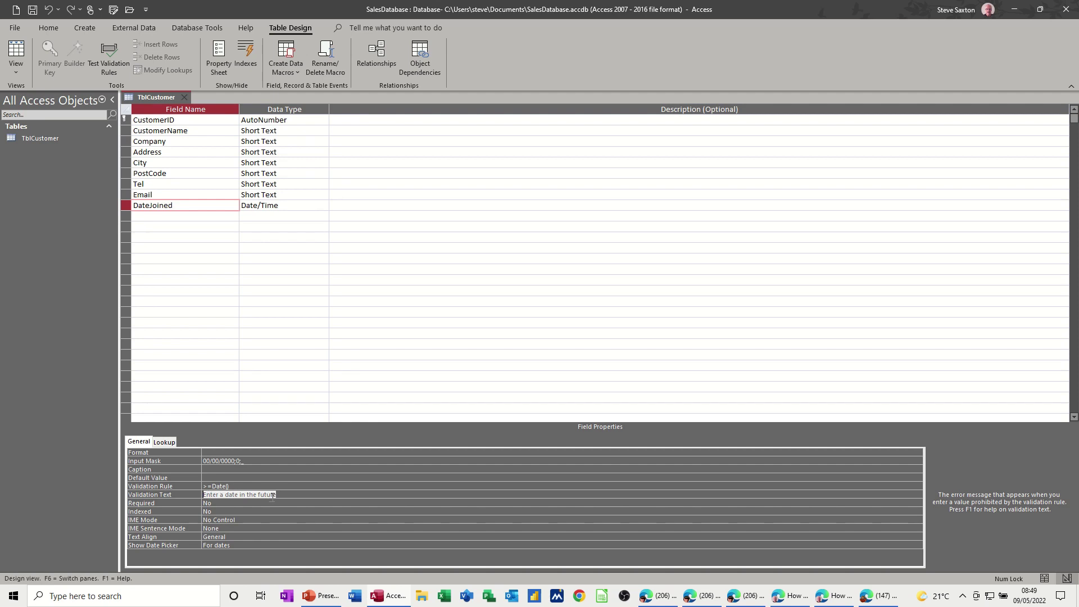
left_click(175, 197)
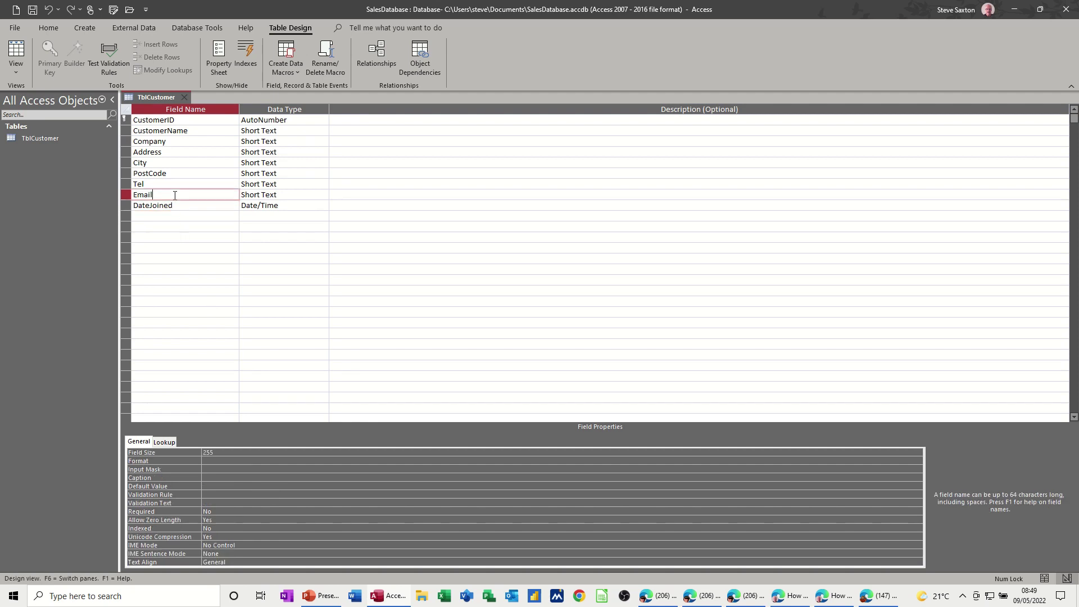
left_click(180, 172)
left_click(185, 131)
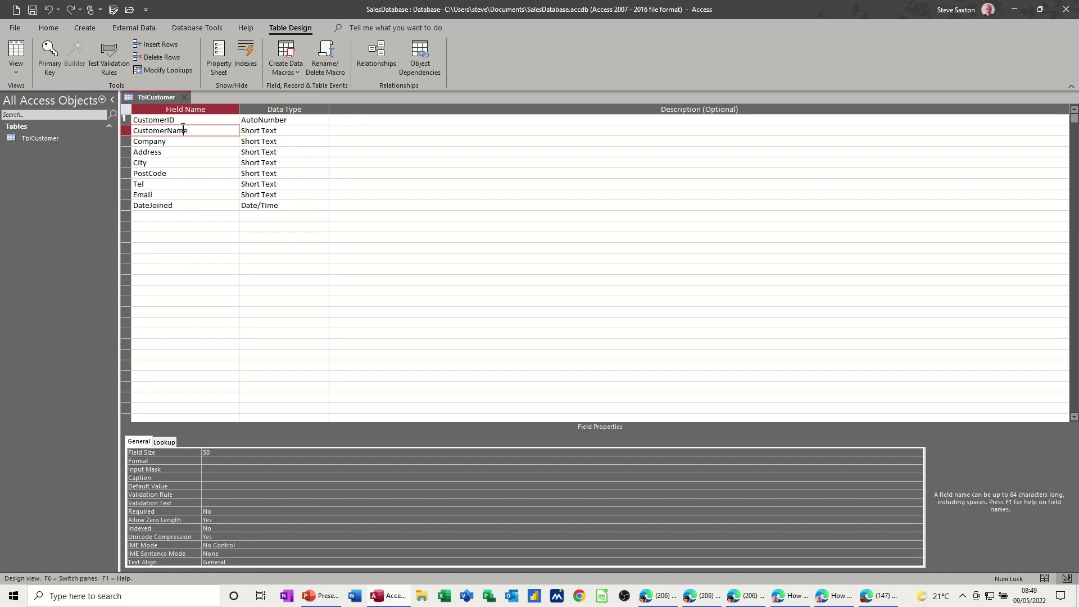
left_click(363, 122)
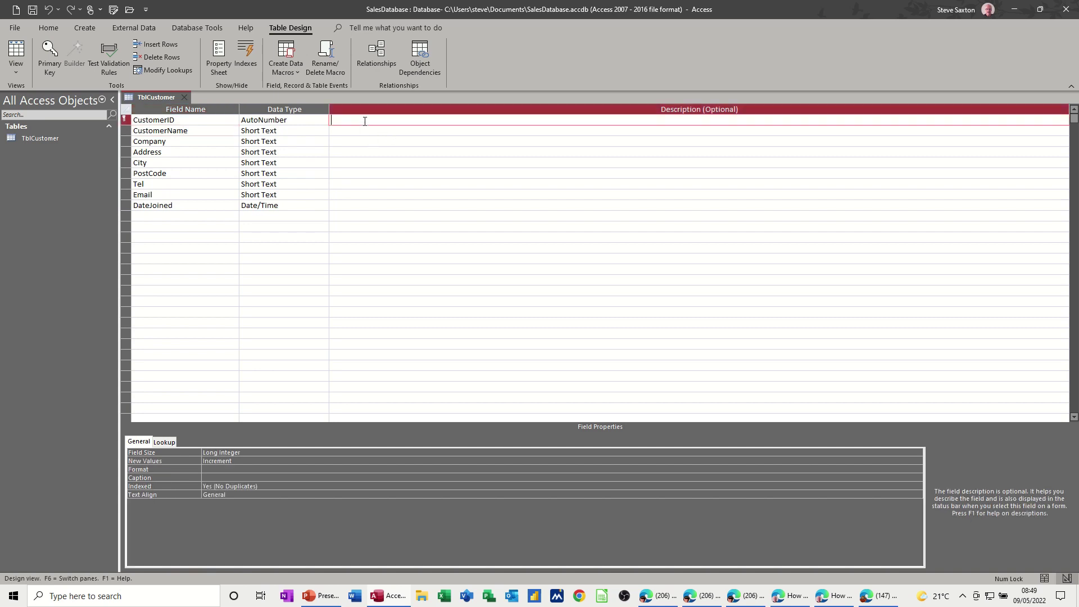
left_click(337, 131)
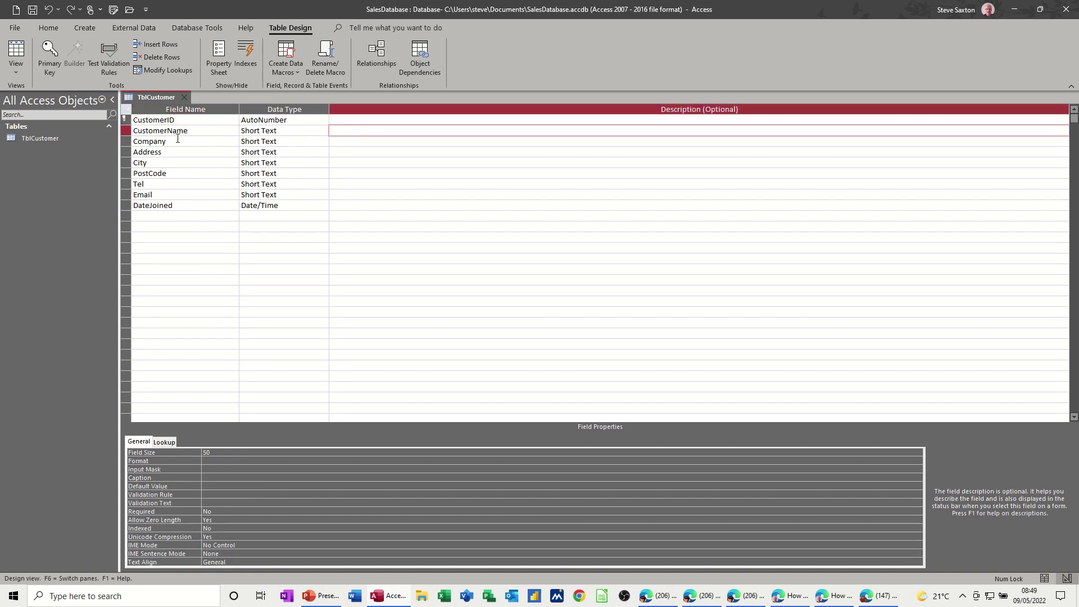
left_click(353, 203)
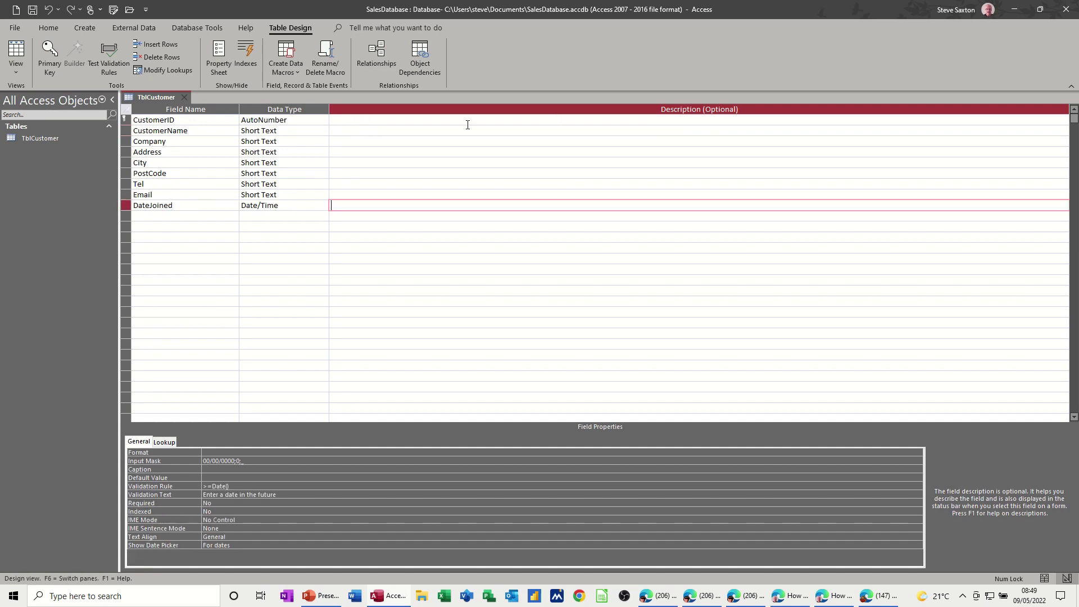
left_click(365, 133)
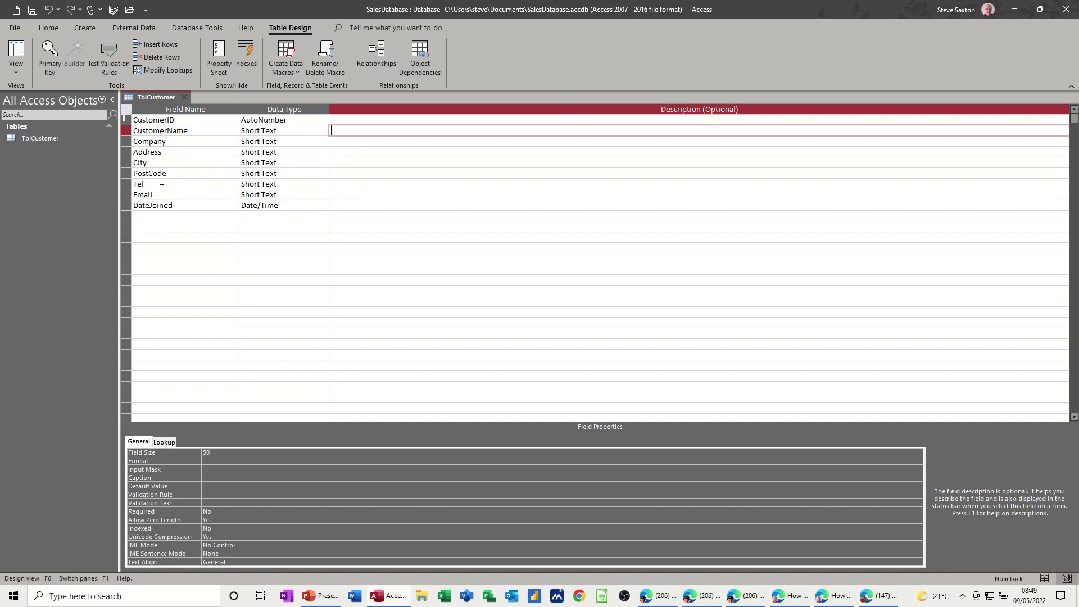
left_click(337, 141)
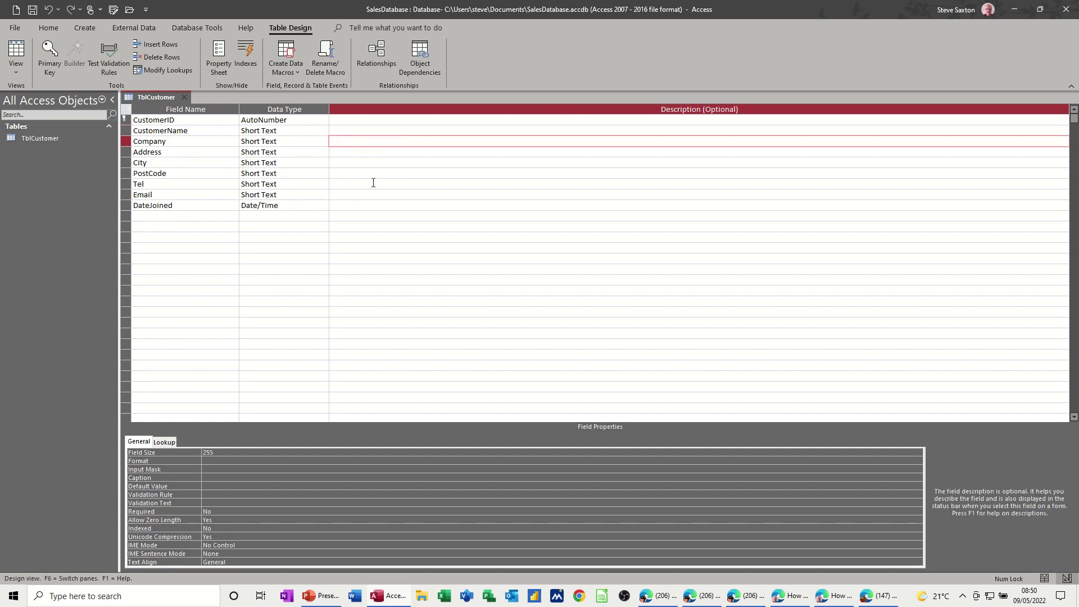
left_click(346, 155)
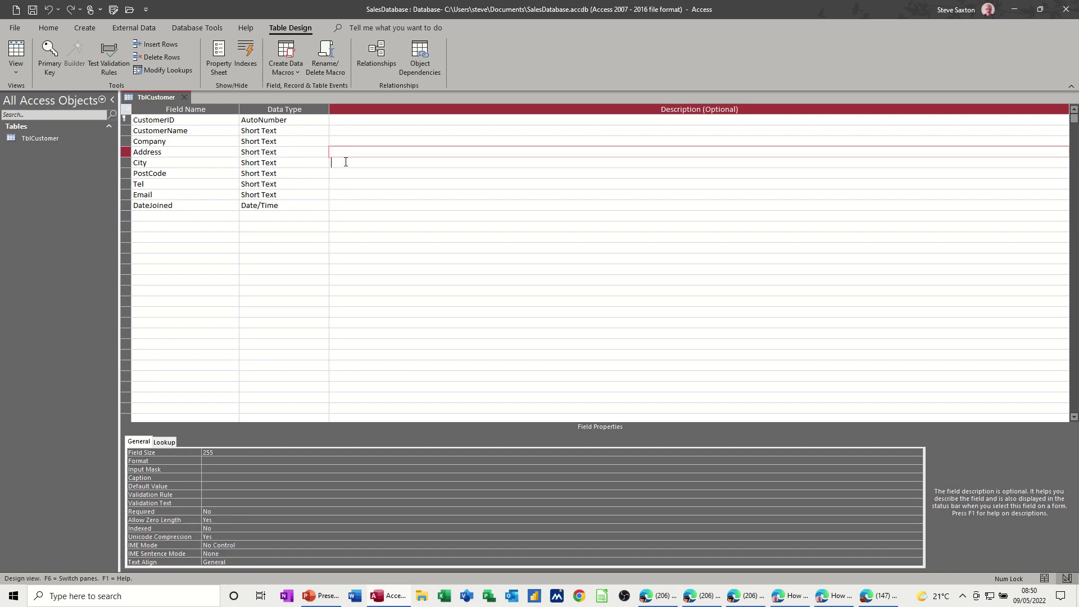
left_click(346, 162)
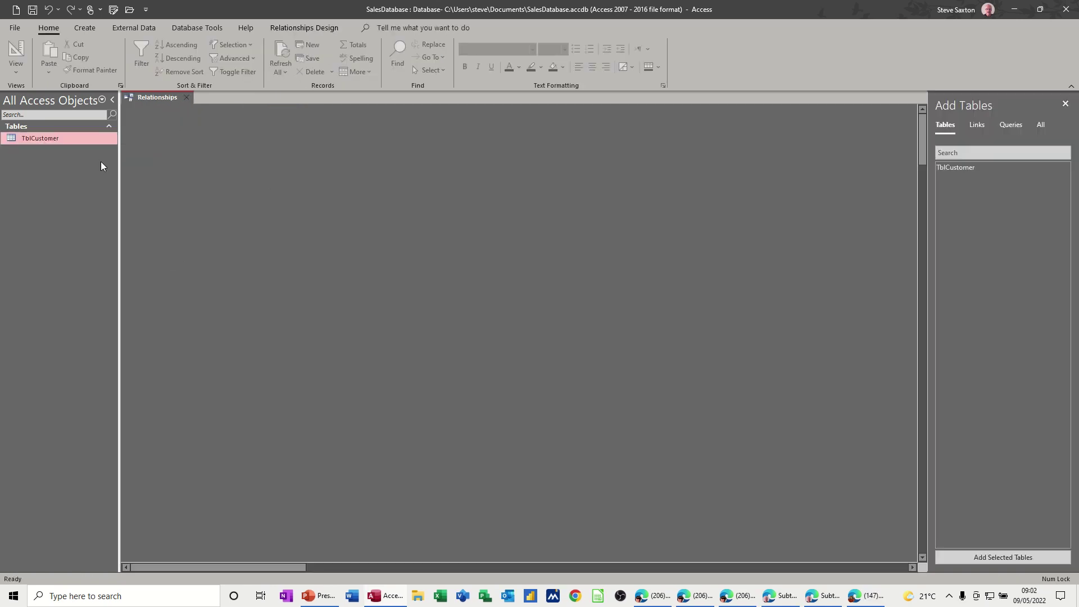
Create a new blank table with Table Design from the Create ribbon.
left_click(86, 28)
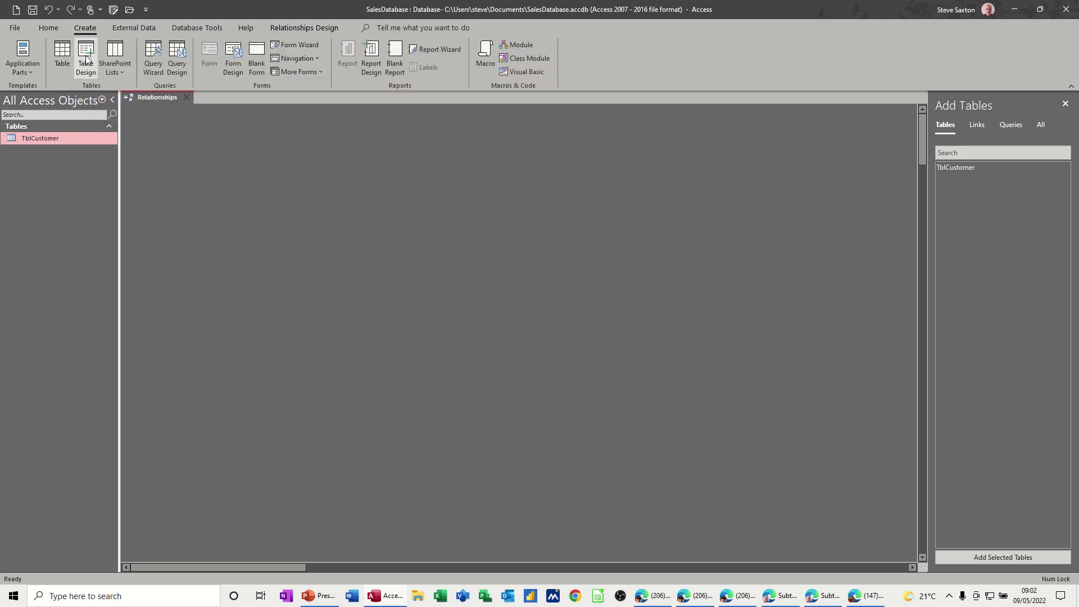
left_click(86, 54)
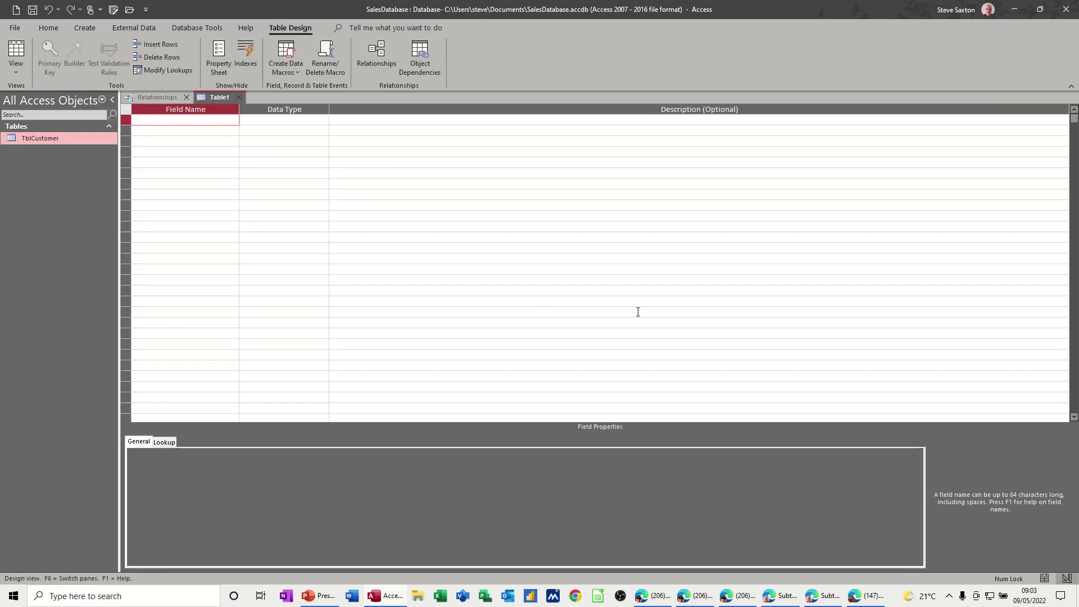
Add ProductID as AutoNumber and ProductName as a text field.
type("Product")
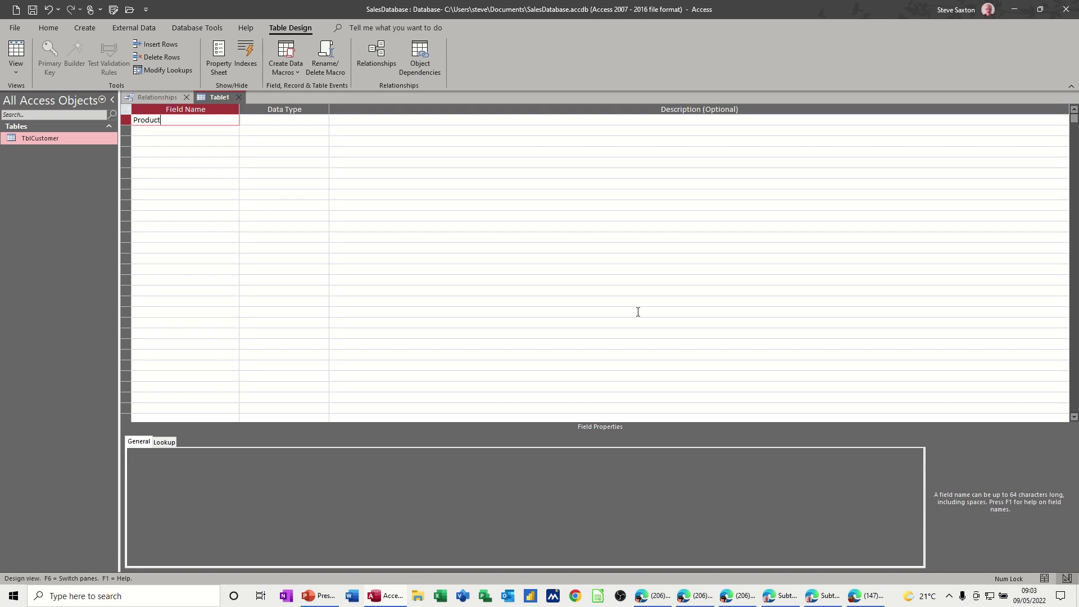
type("ID")
key("Tab")
type("a")
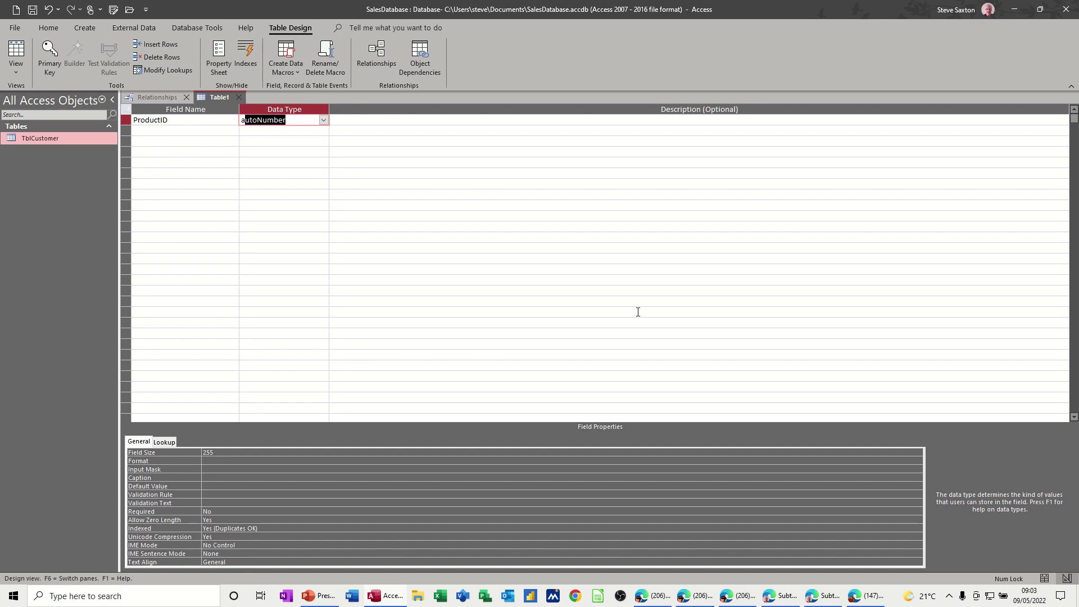
left_click(197, 135)
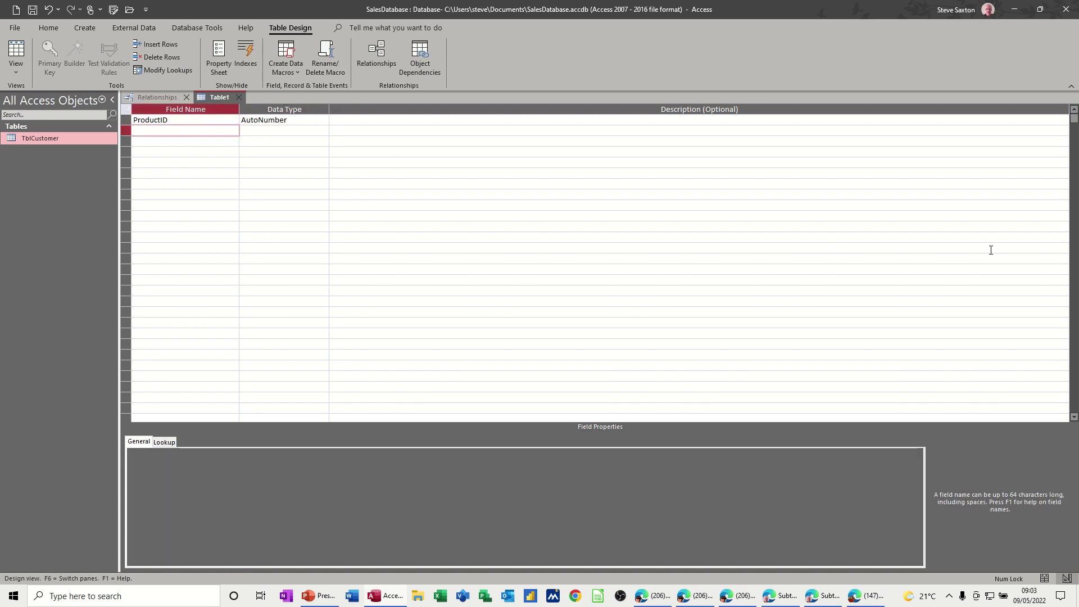
type("ProductName")
left_click(211, 141)
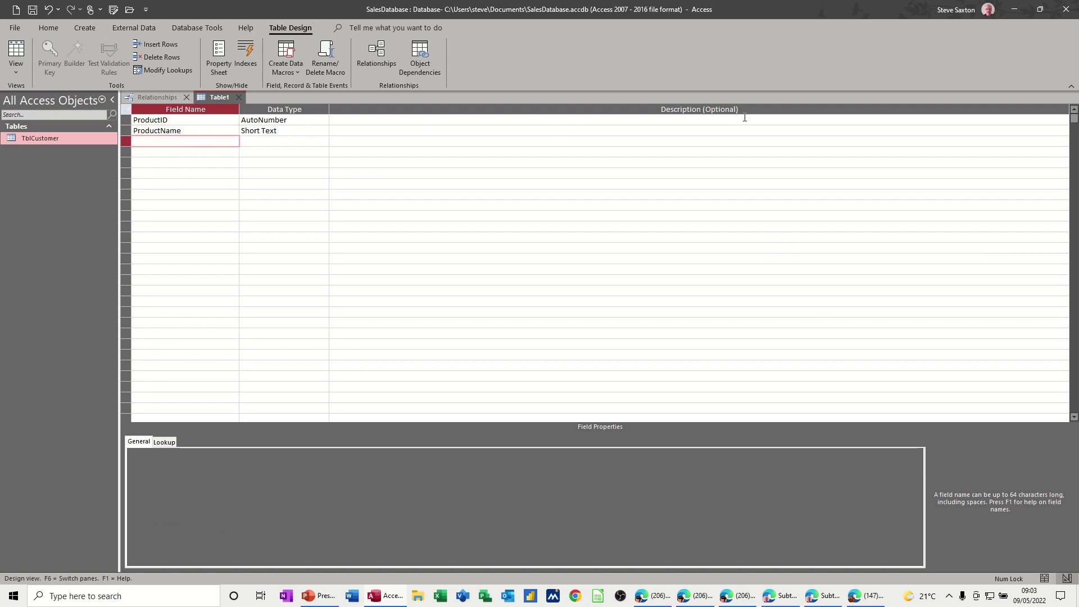
Add Price as Currency and StockQty as Number.
type("Price")
key("Tab")
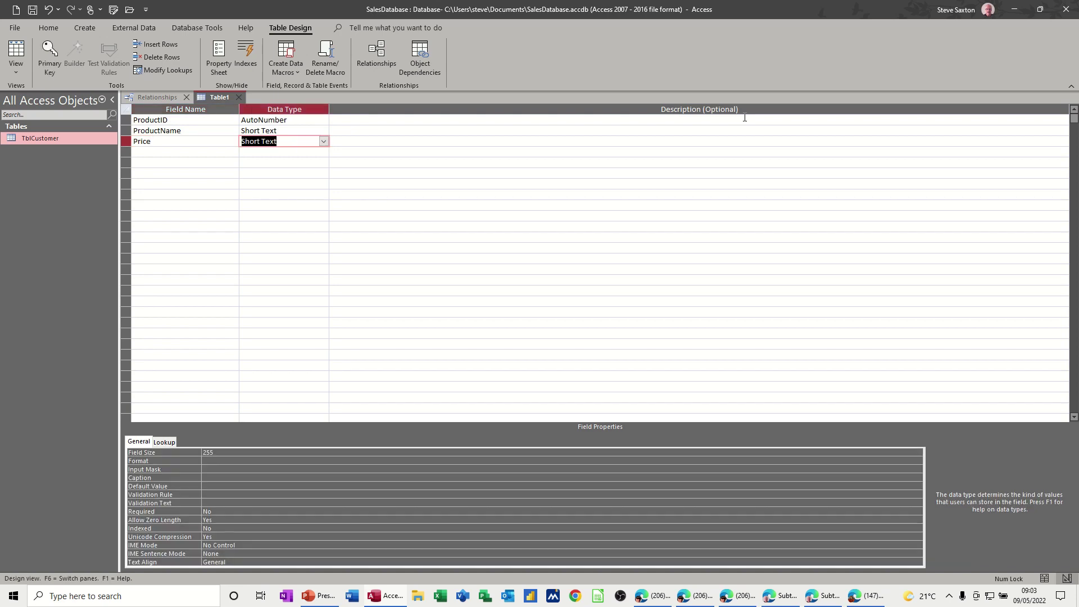
type("c")
key("Tab")
key("Tab")
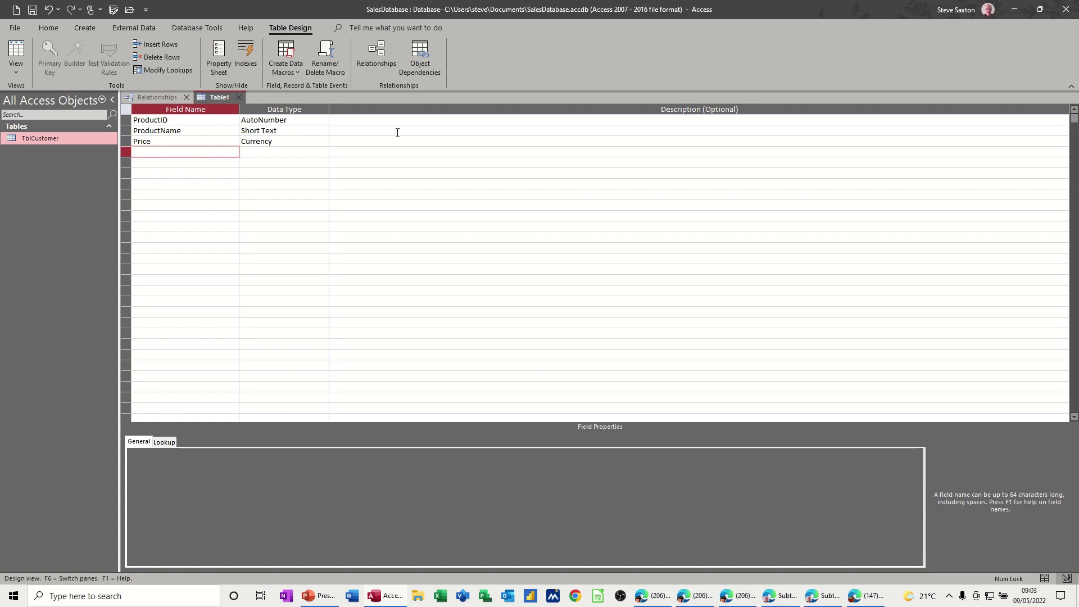
type("StockQty")
key("Tab")
type("n")
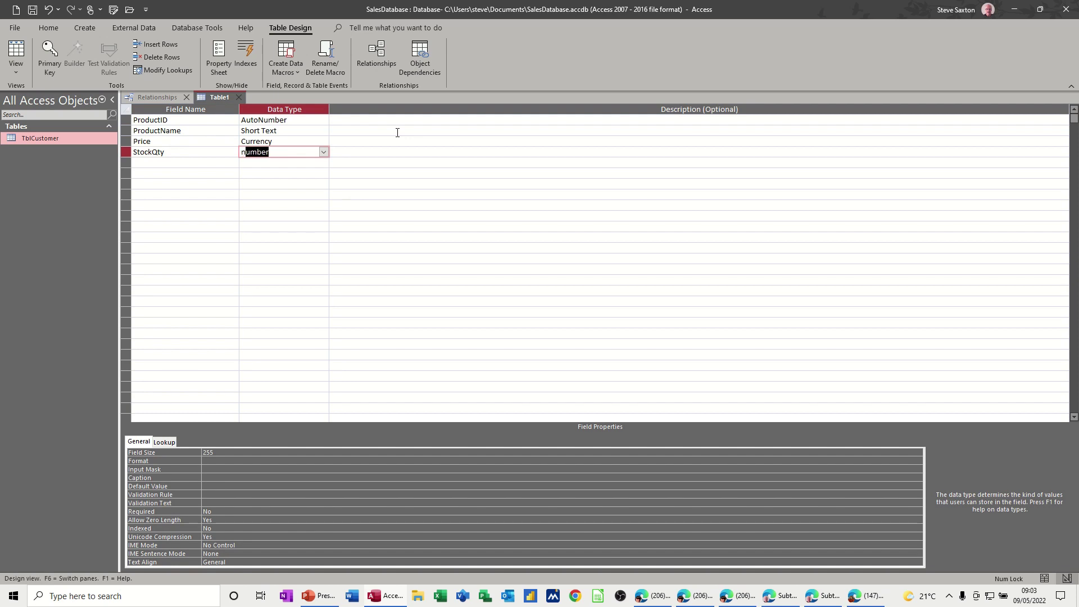
key("Tab")
key("Tab")
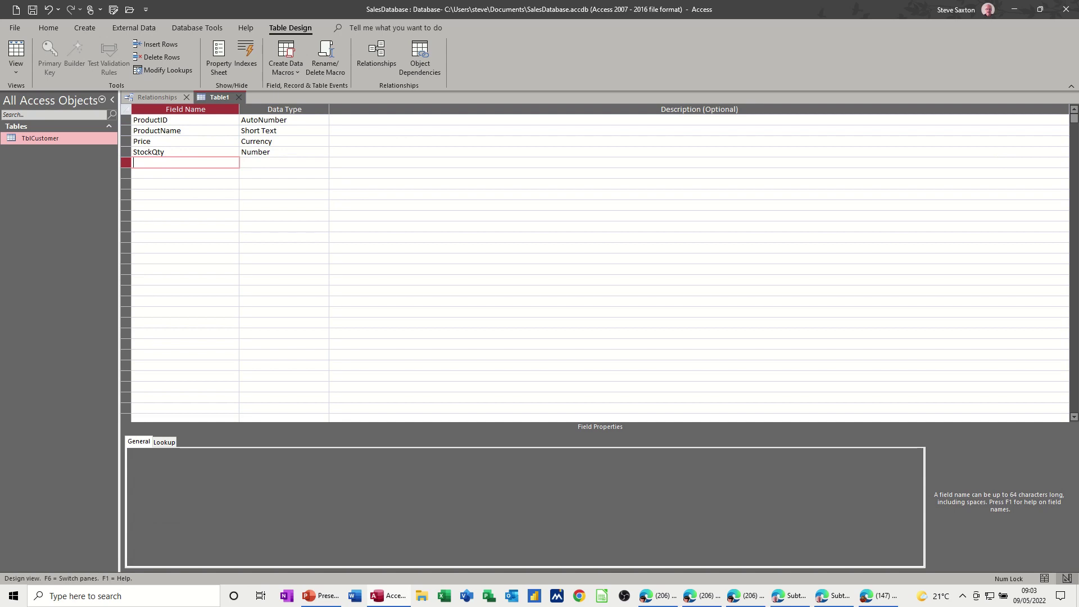
Add Vatable as Yes/No and VatDue as a Calculated field.
type("Vatable")
key("Tab")
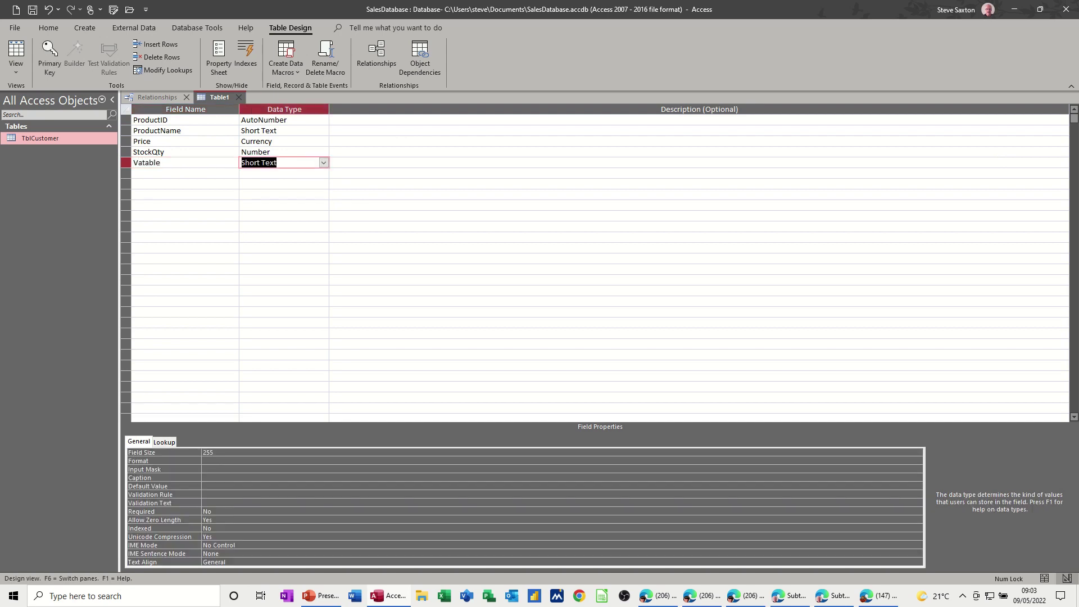
type("yes/No")
left_click(217, 175)
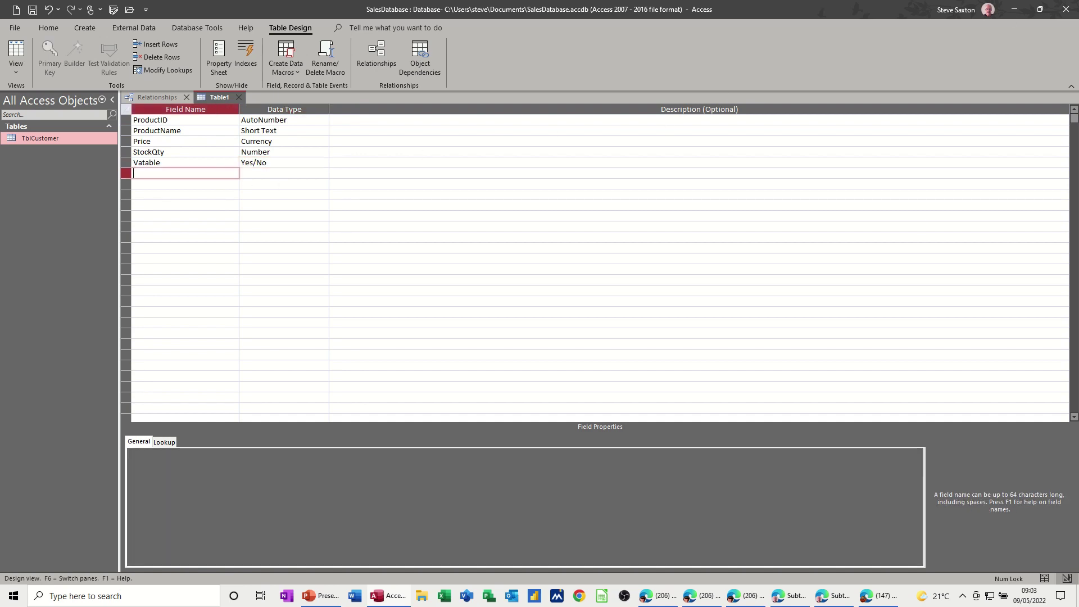
type("VatDue")
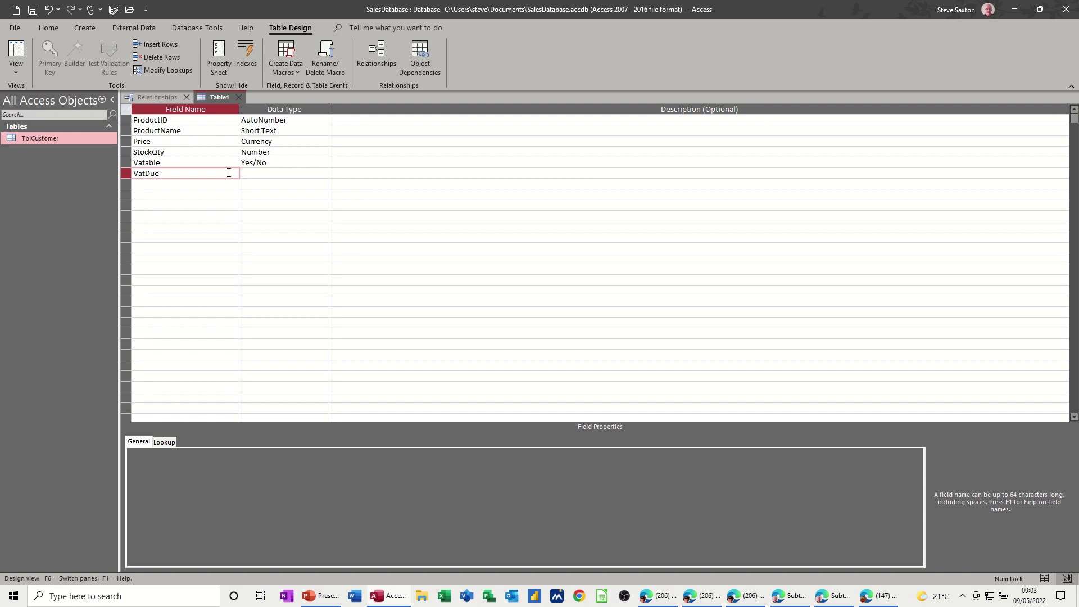
left_click(297, 174)
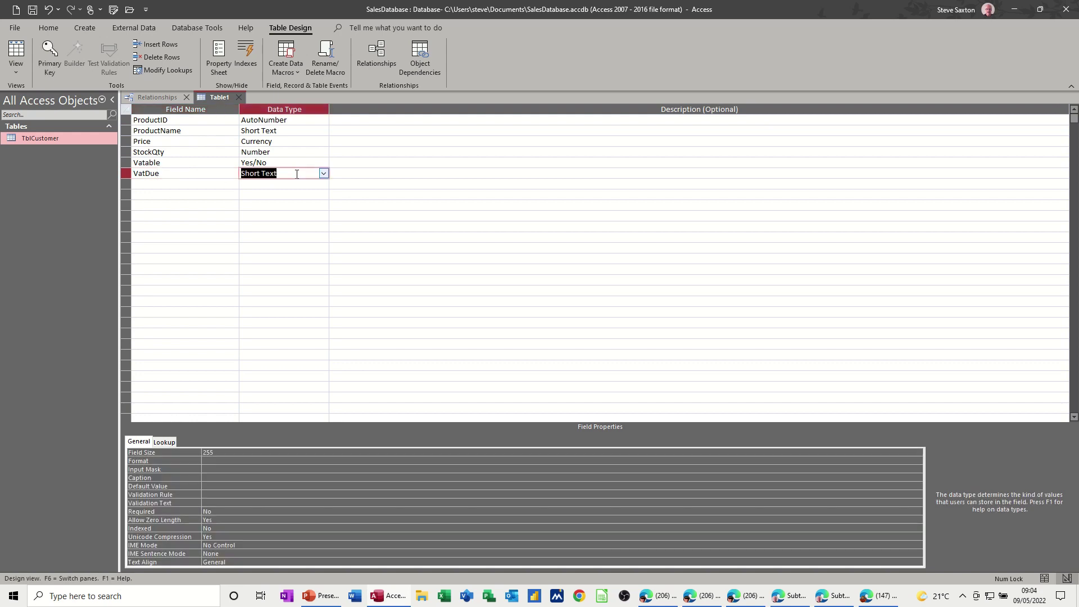
type("calculated")
key("Return")
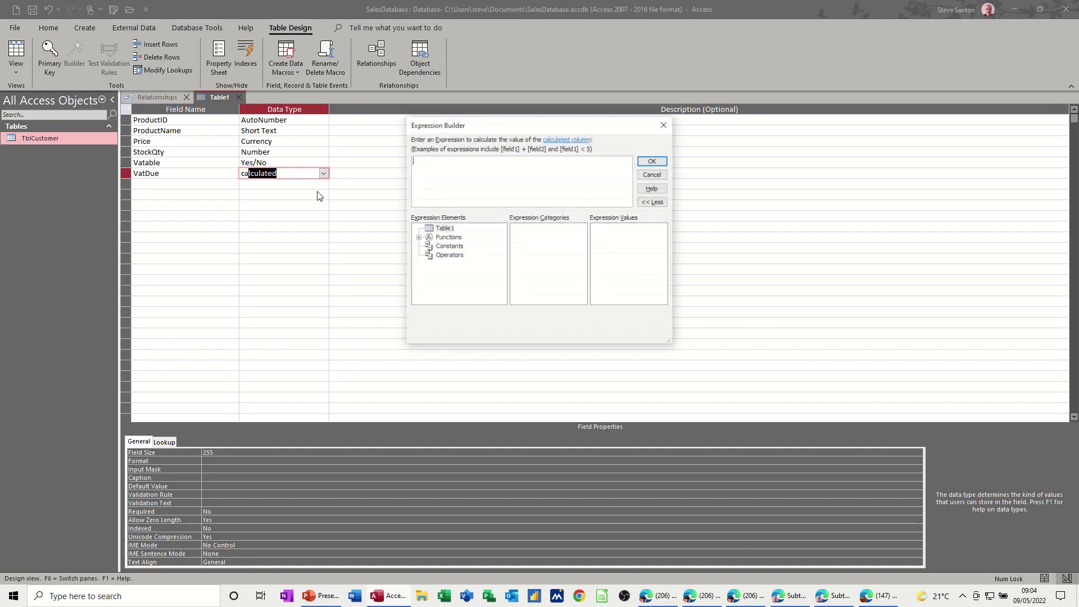
Enter IIf([vatable]=true,[price]*.2,0) as VatDue's expression and accept it.
left_click_drag(480, 125, 456, 136)
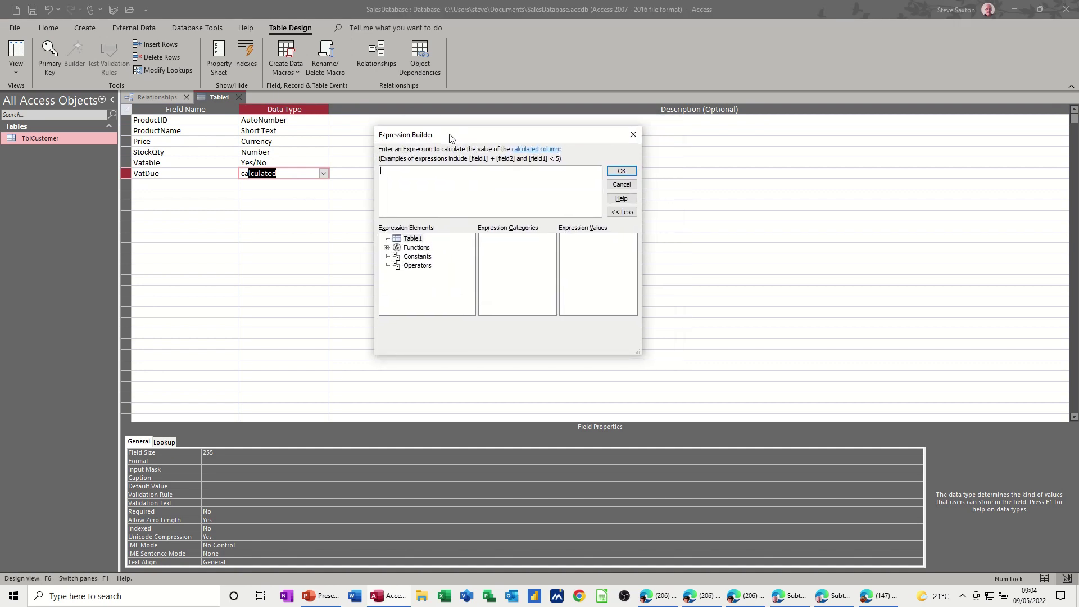
left_click(380, 175)
type("iif")
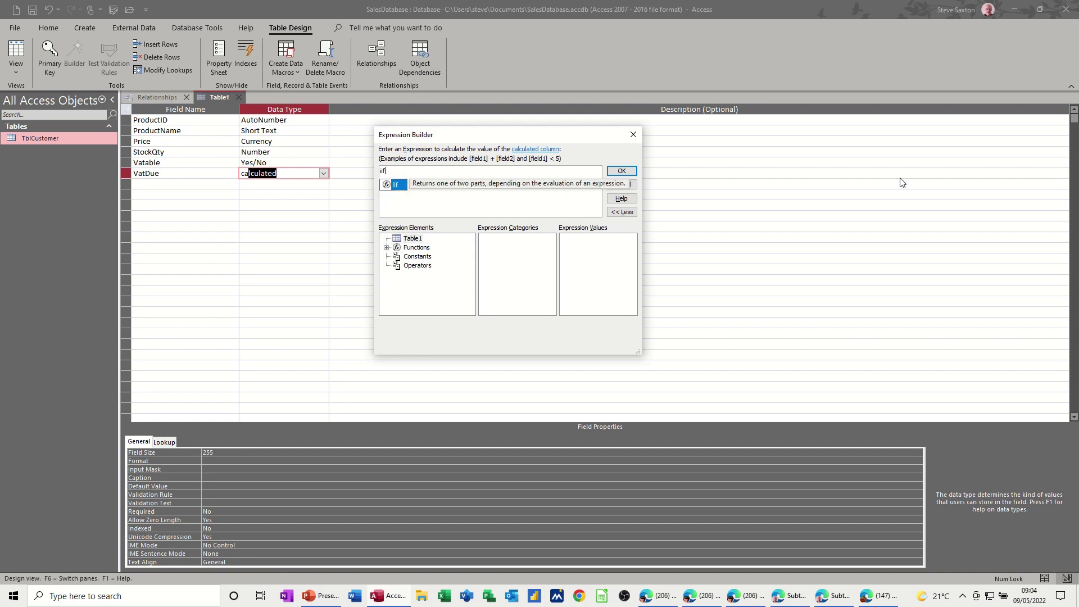
type("(")
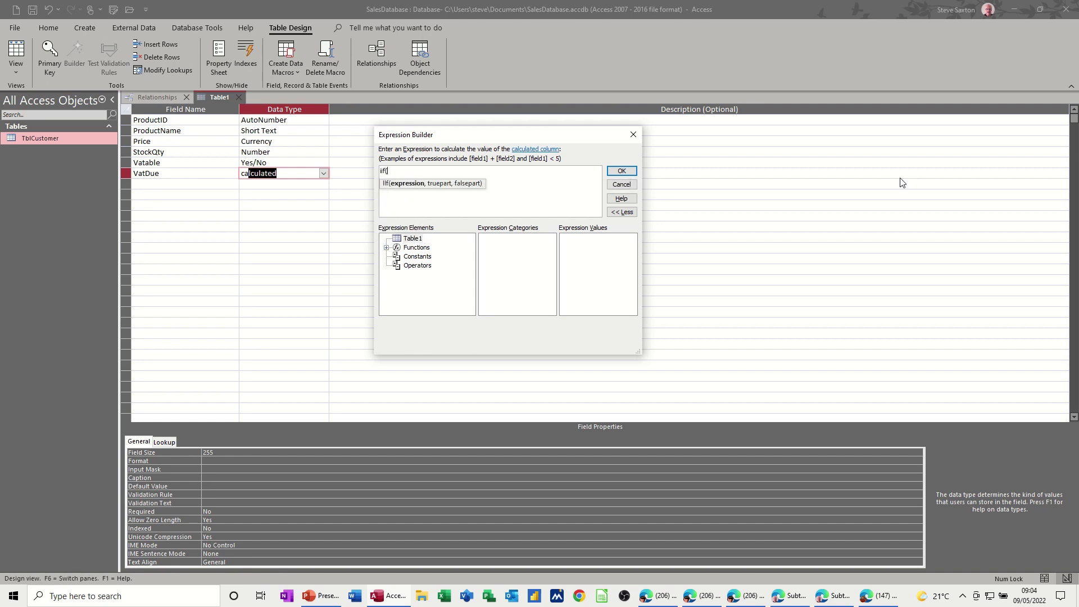
type("[vatable]=true,")
type("[price]*")
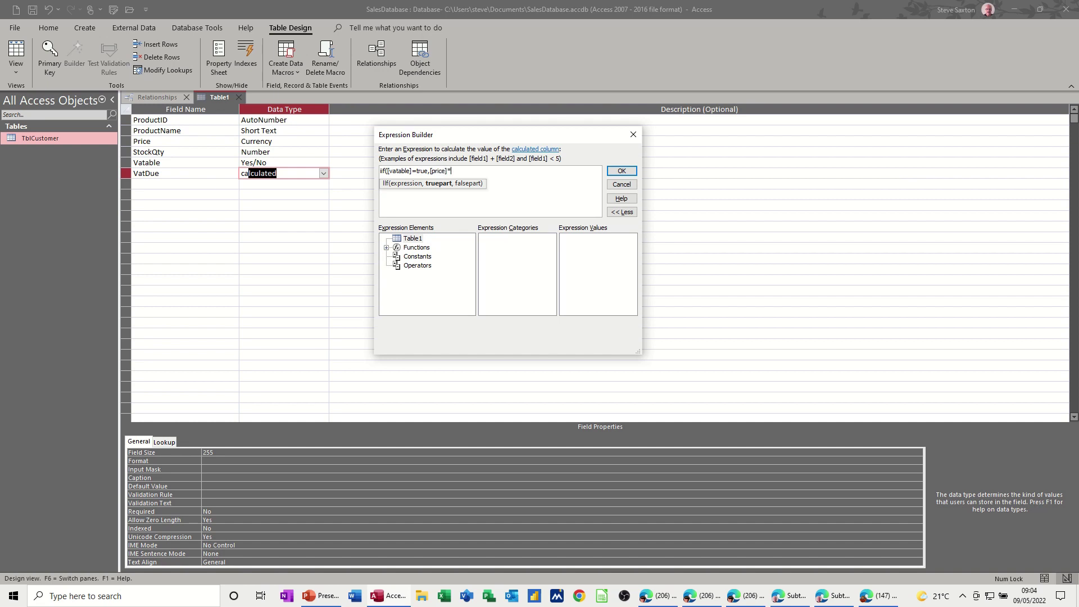
type(".2,0)")
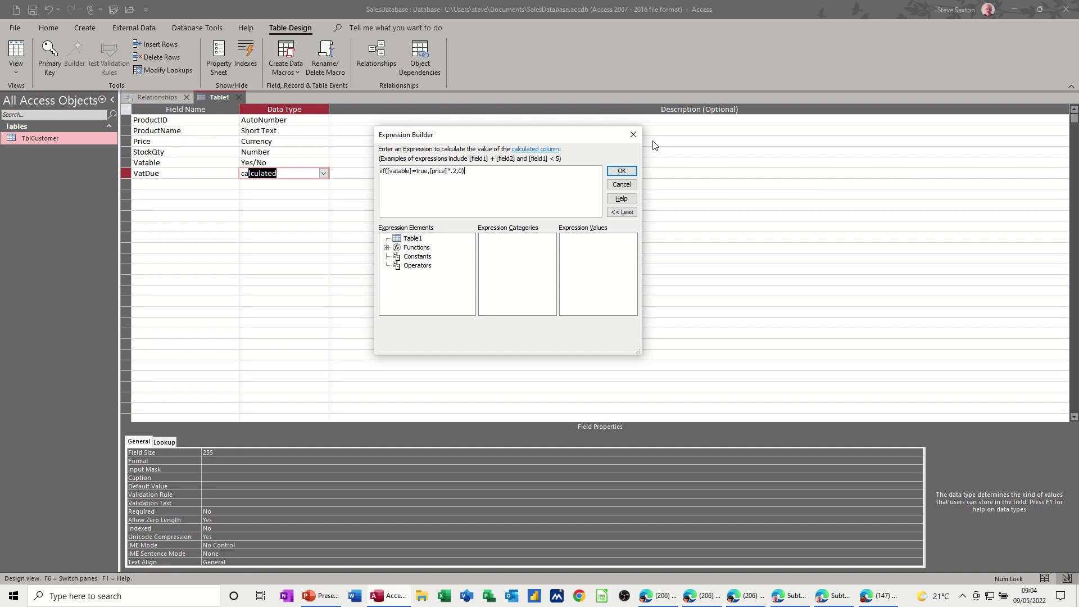
left_click(622, 171)
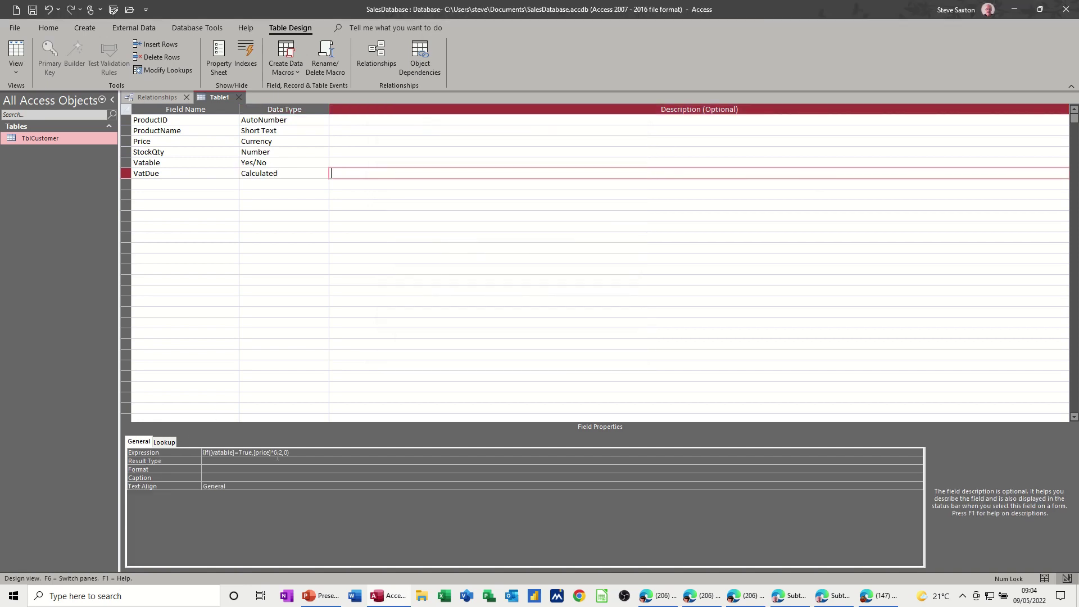
Set VatDue's Format property to Currency.
left_click(206, 469)
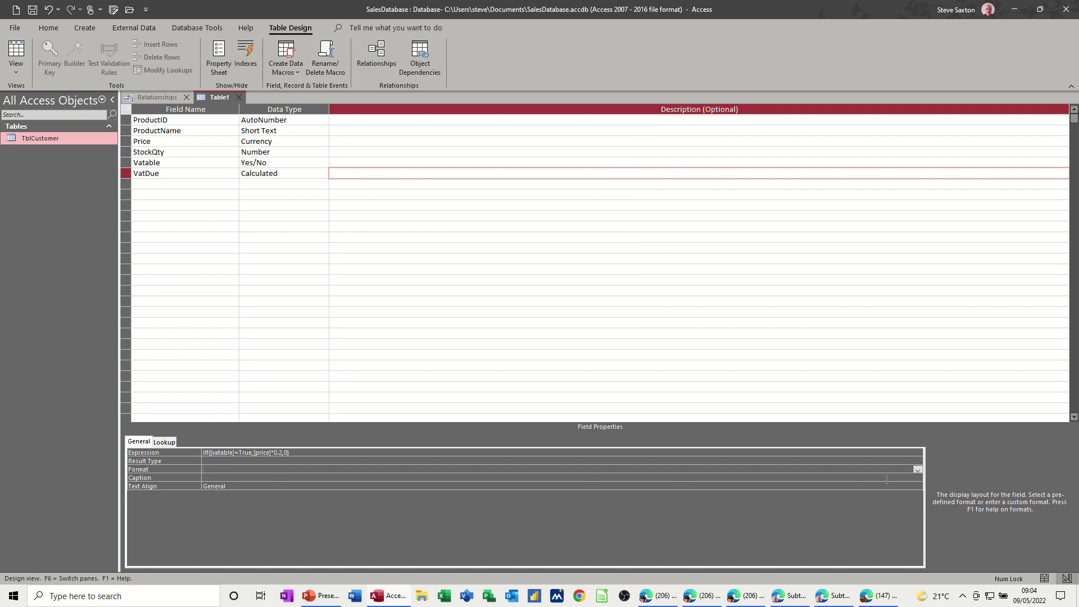
left_click(916, 470)
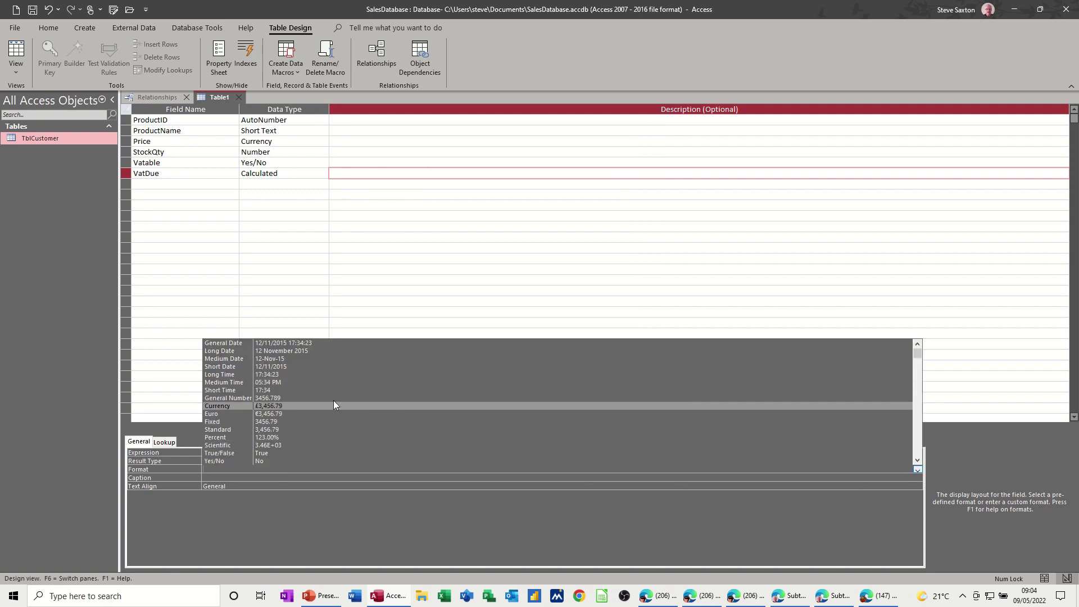
left_click(238, 405)
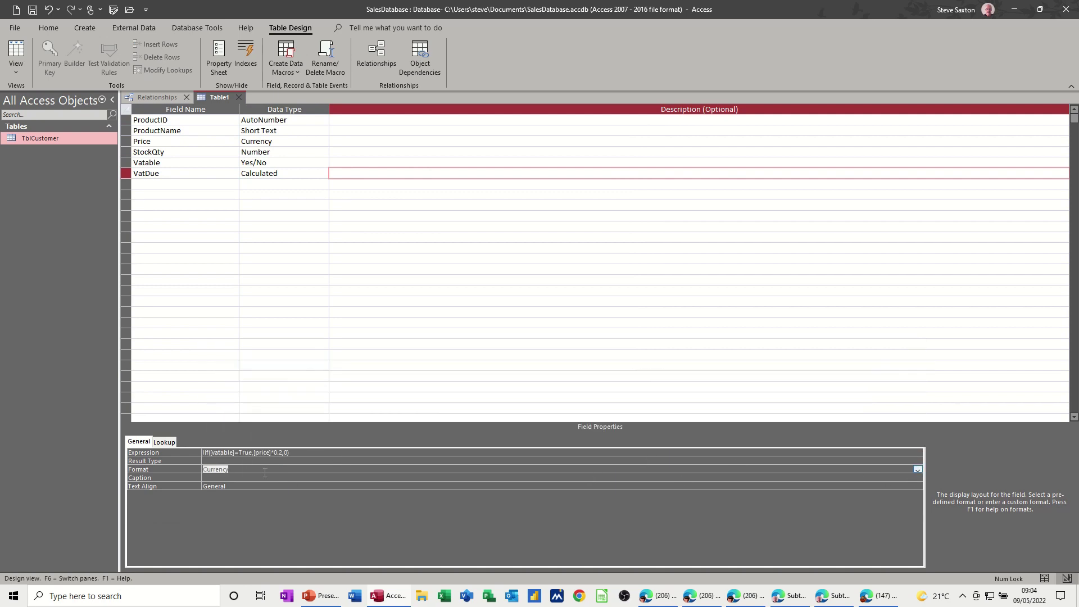
Save the table as TblProducts without the automatic key, then make ProductID the primary key.
left_click(32, 9)
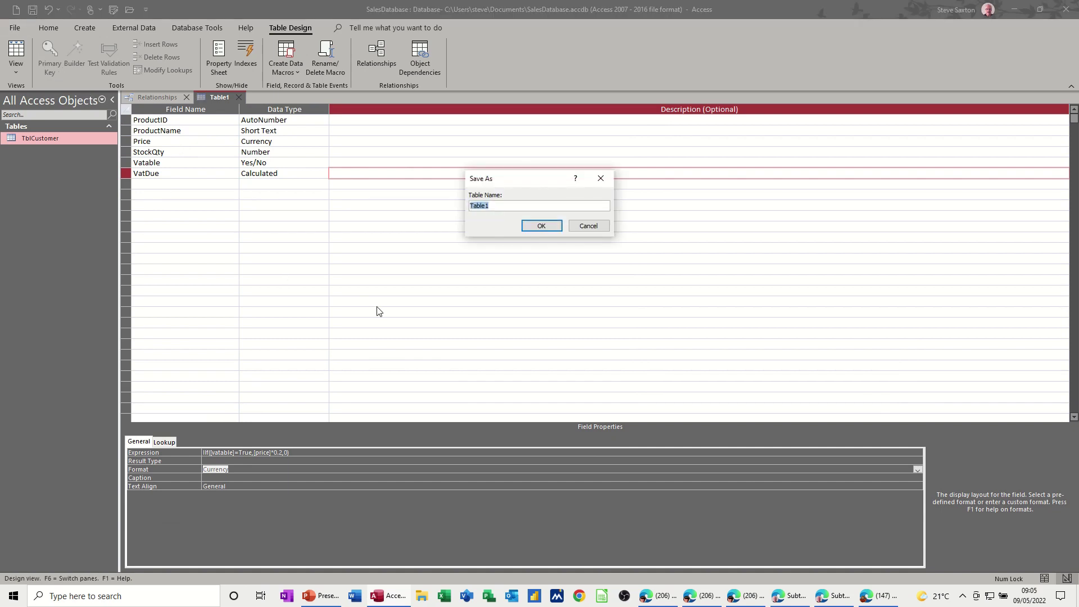
type("TblProducts")
left_click(530, 228)
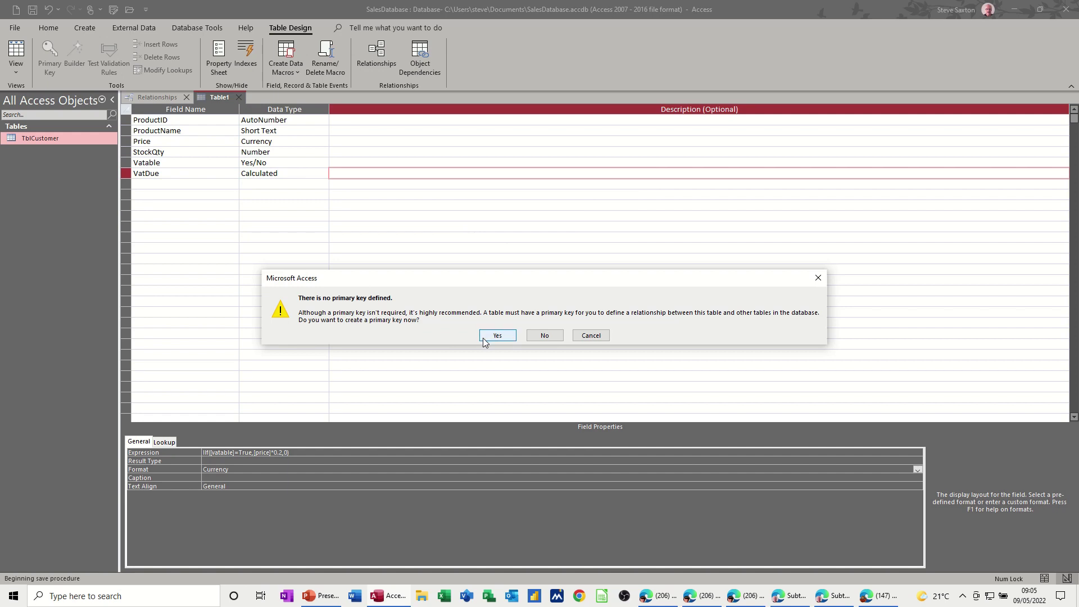
left_click(548, 338)
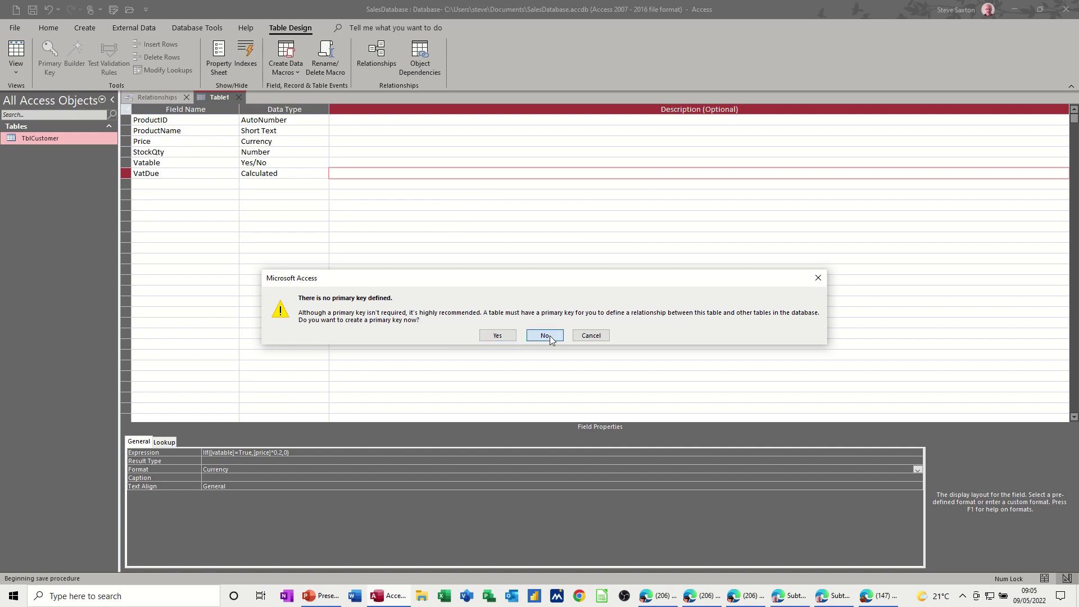
left_click(177, 120)
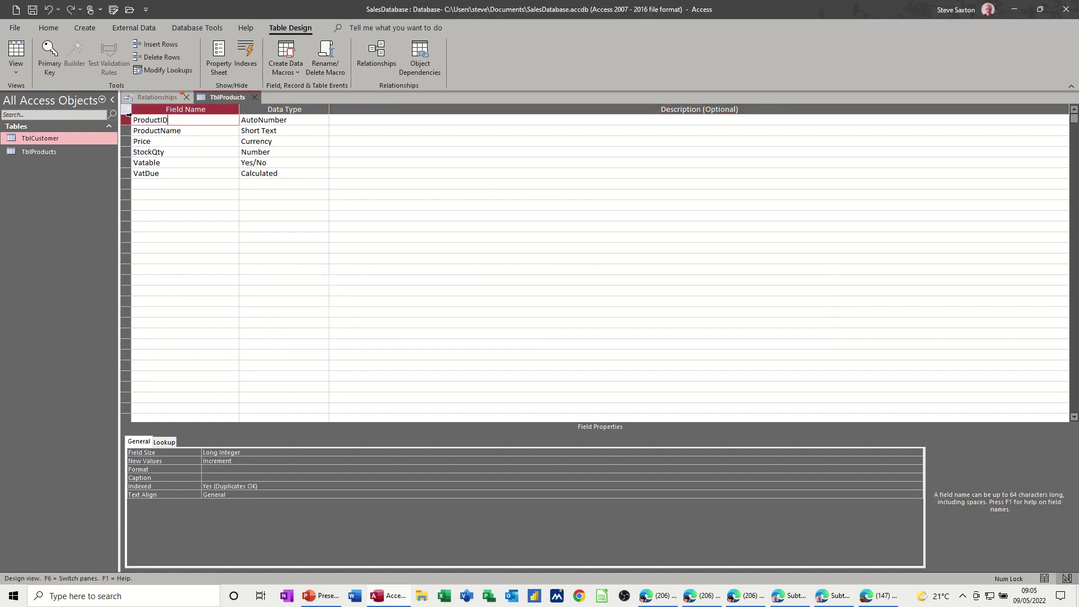
left_click(54, 53)
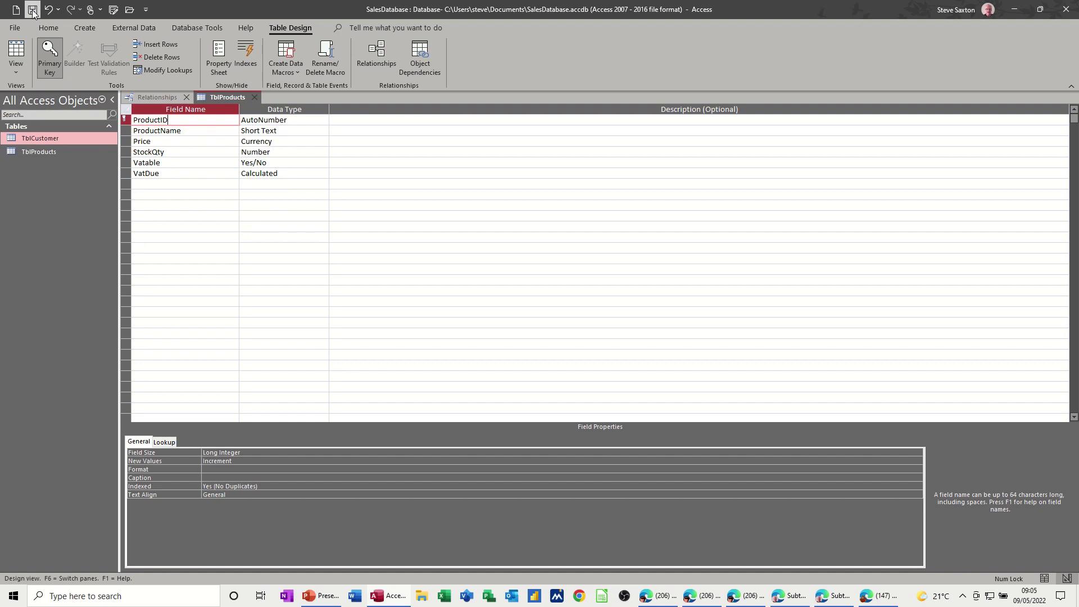
Add an Excel product priced 200 with 21 in stock and Vatable ticked.
left_click(17, 50)
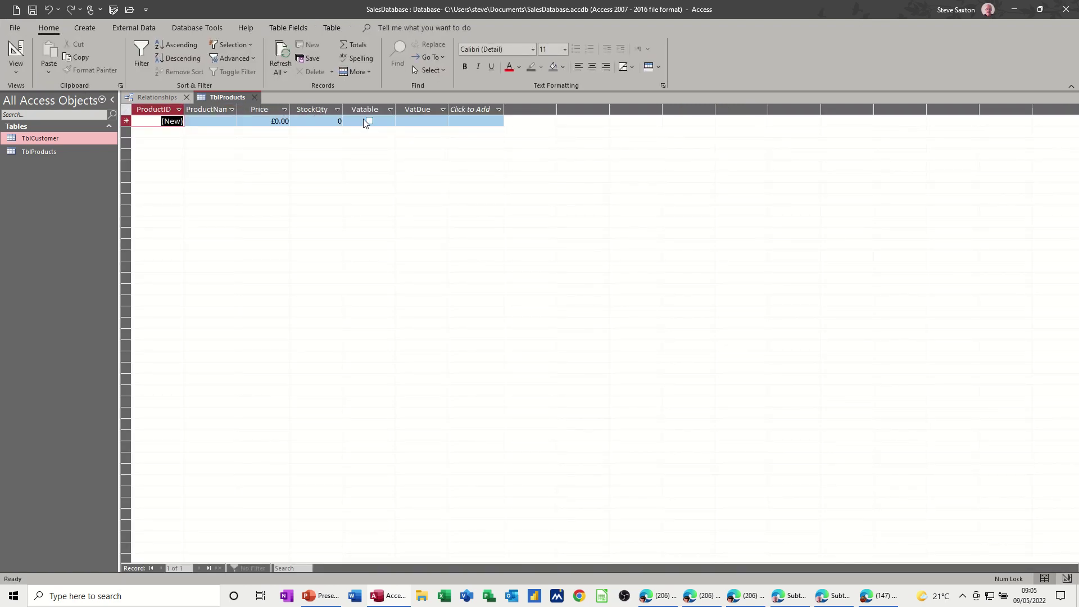
left_click(194, 120)
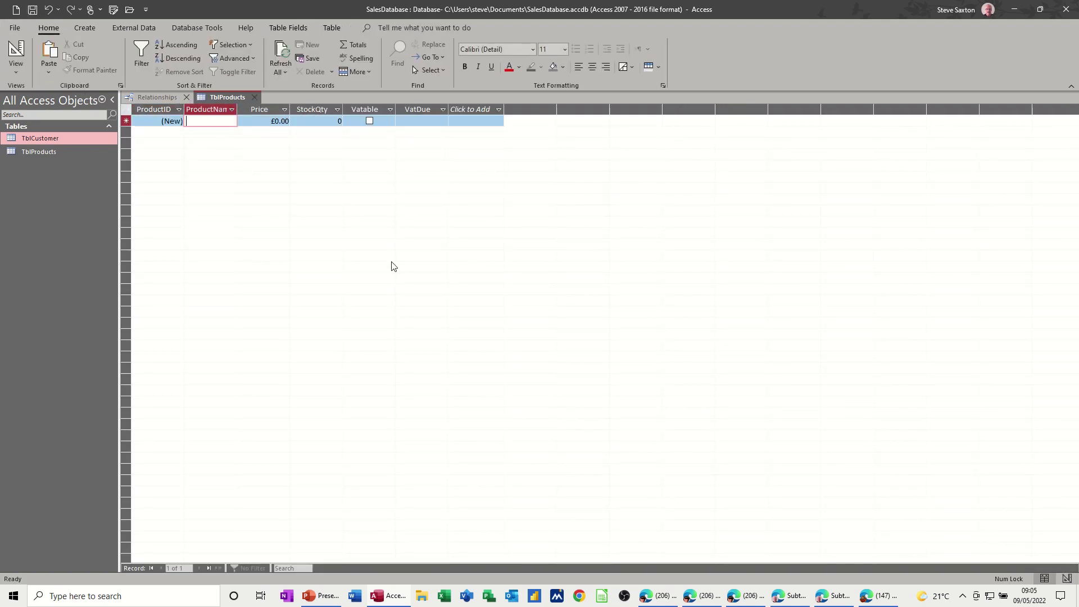
type("Excel")
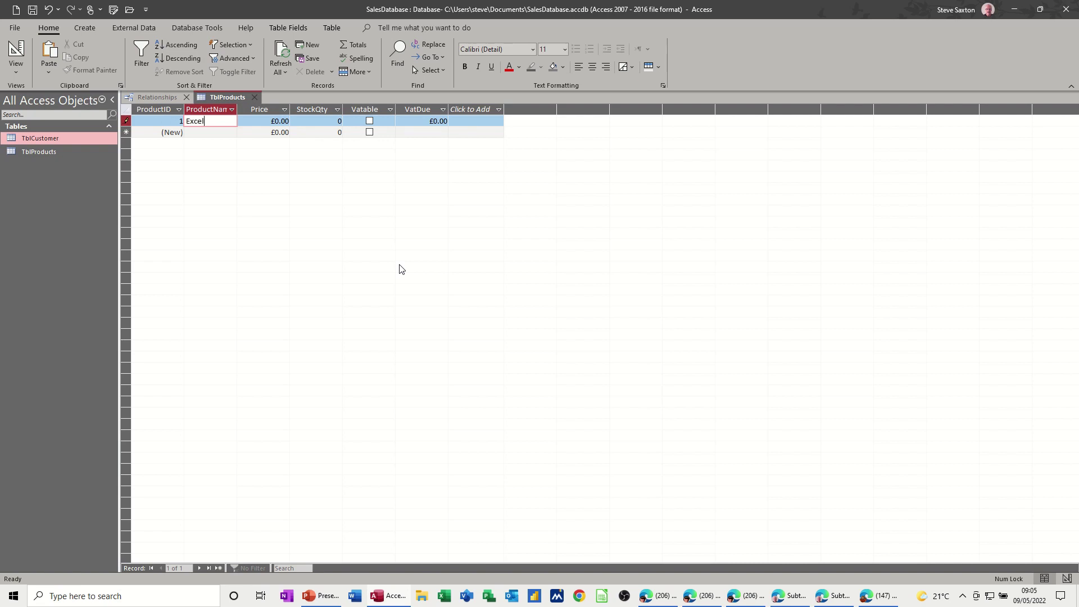
key("Tab")
type("200")
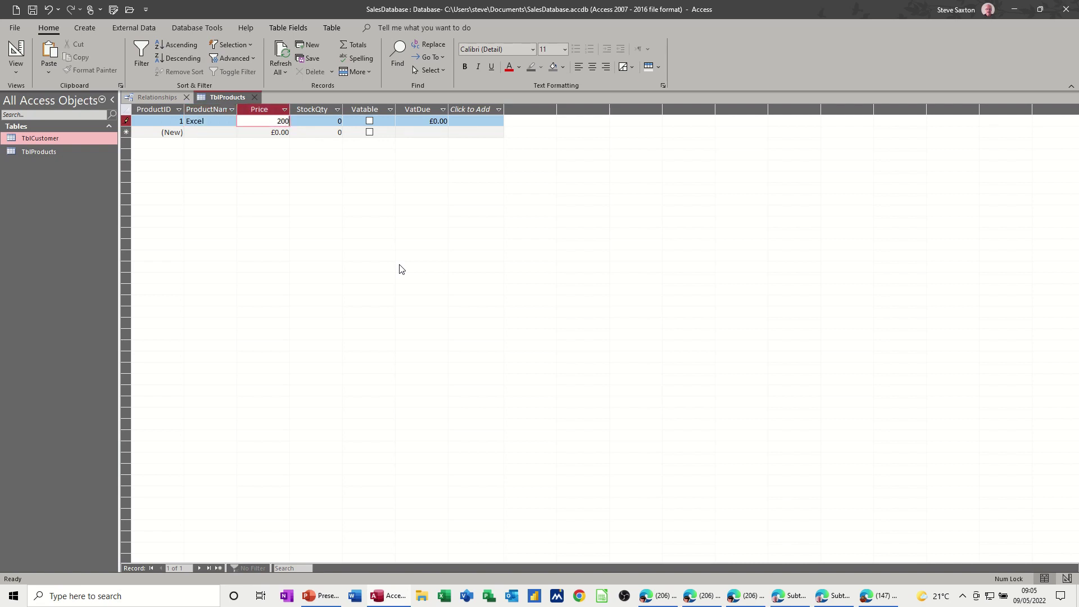
key("Tab")
type("21")
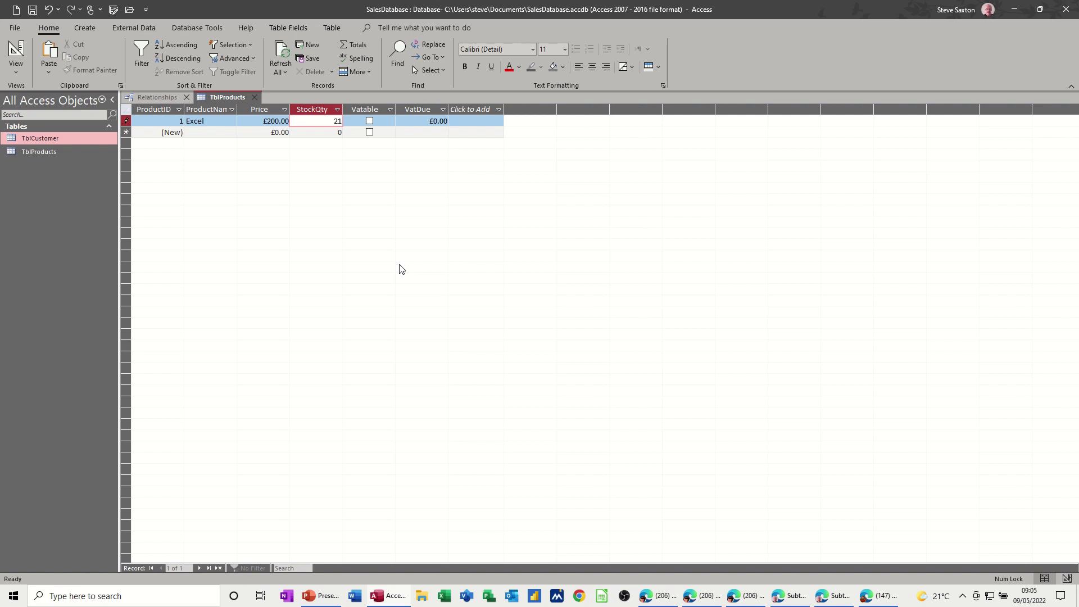
key("Tab")
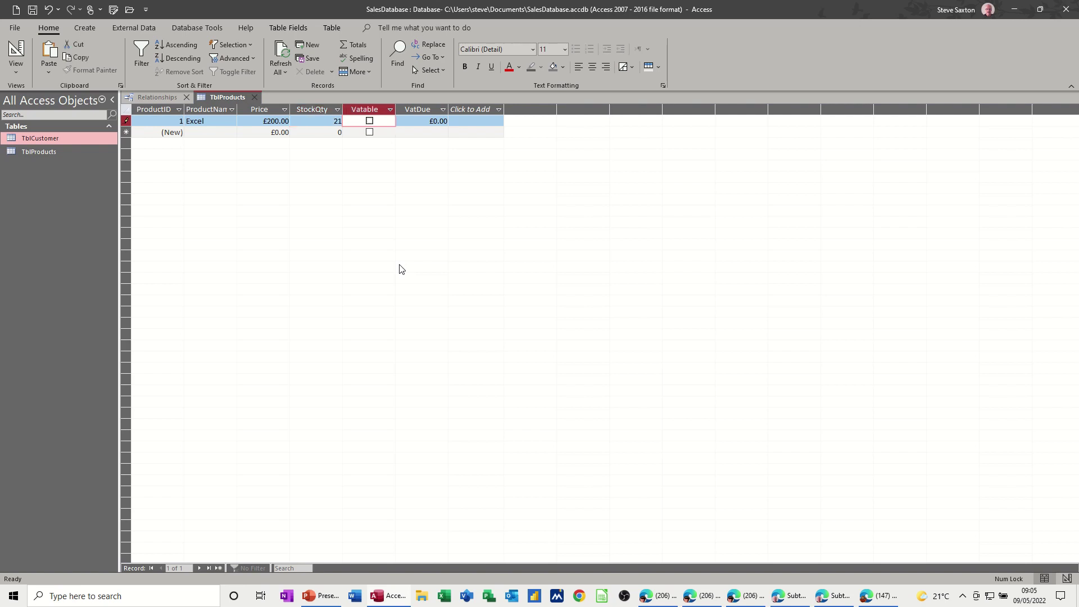
left_click(369, 121)
left_click(16, 53)
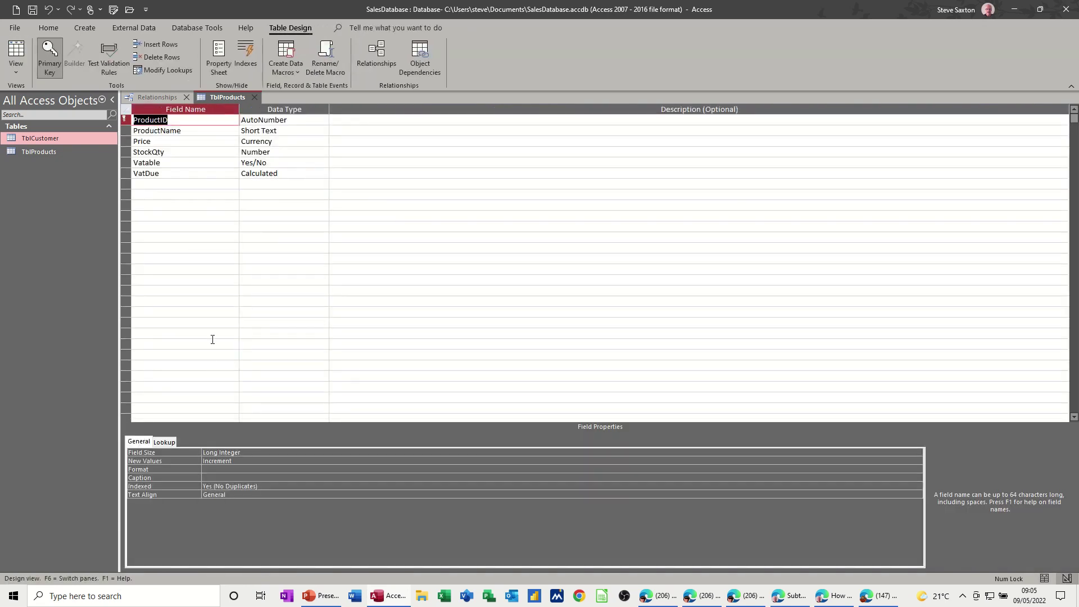
Add a Calculated TotalAmount field with the expression [Price]+[VatDue].
left_click(164, 184)
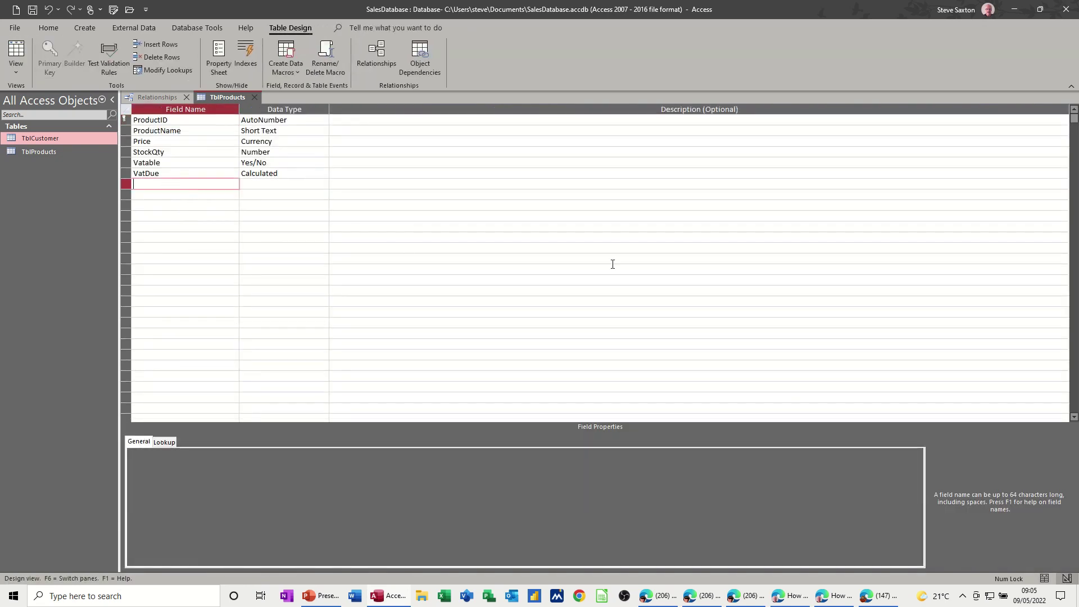
type("To")
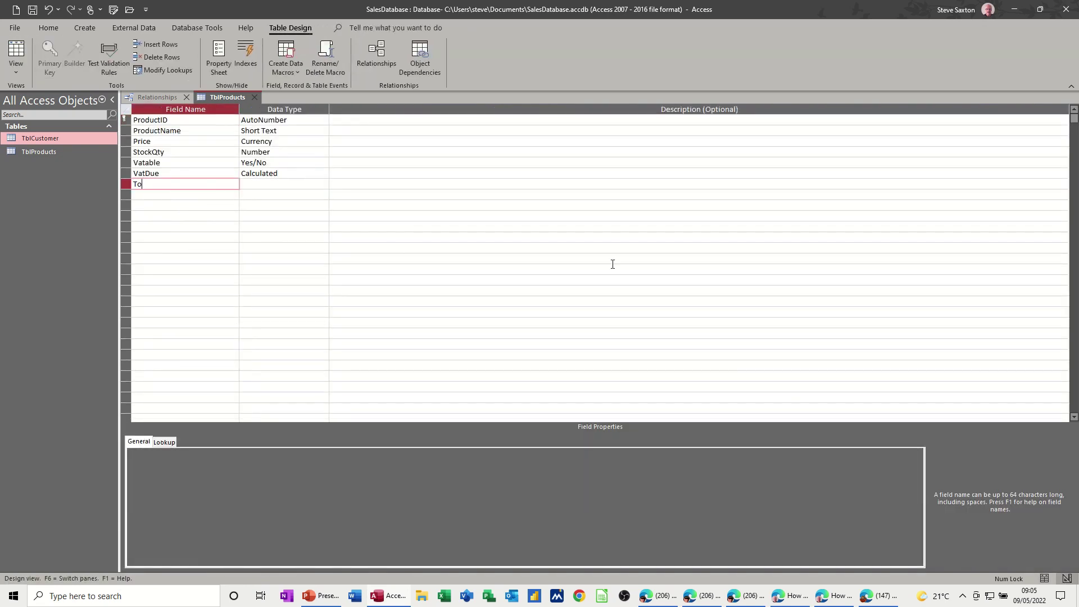
type("talAmount")
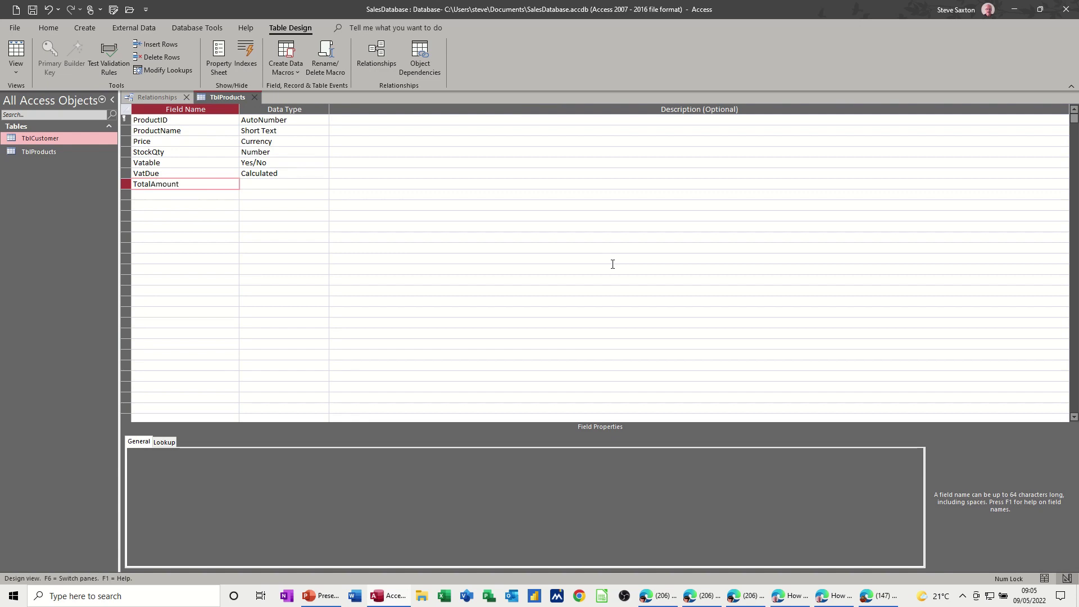
key("Tab")
type("ca")
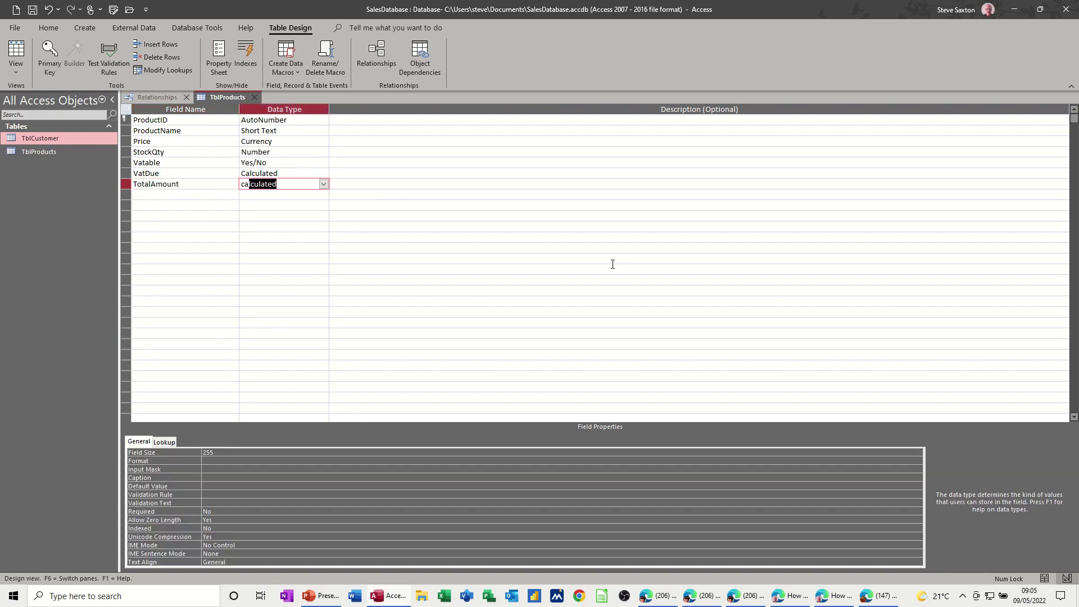
type("l")
key("Tab")
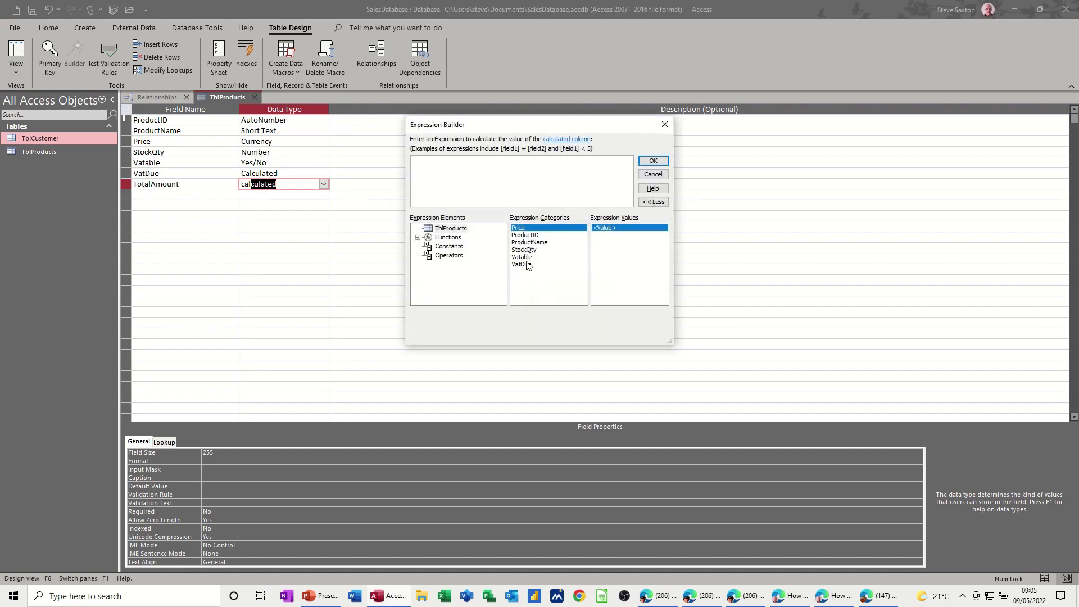
double_click(531, 230)
type("+")
double_click(521, 265)
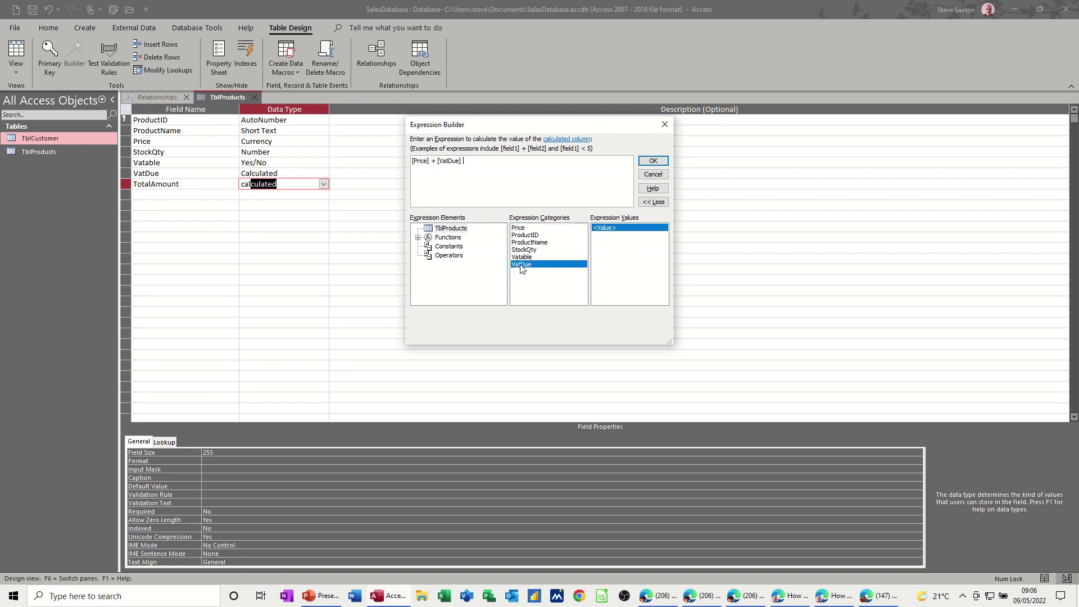
left_click(643, 161)
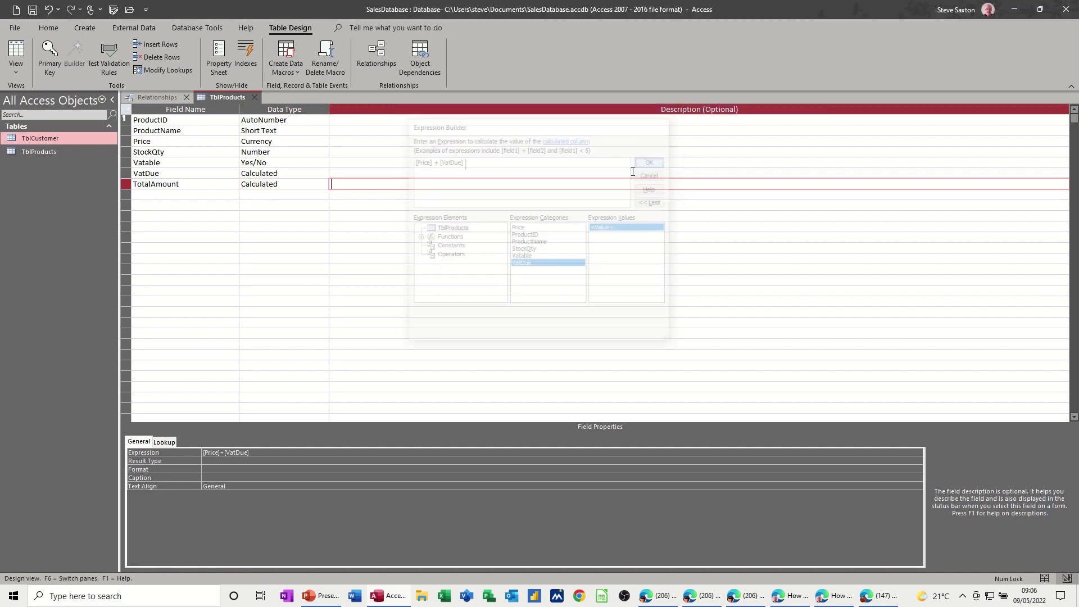
Set TotalAmount's Format to Currency and save the table.
left_click(207, 468)
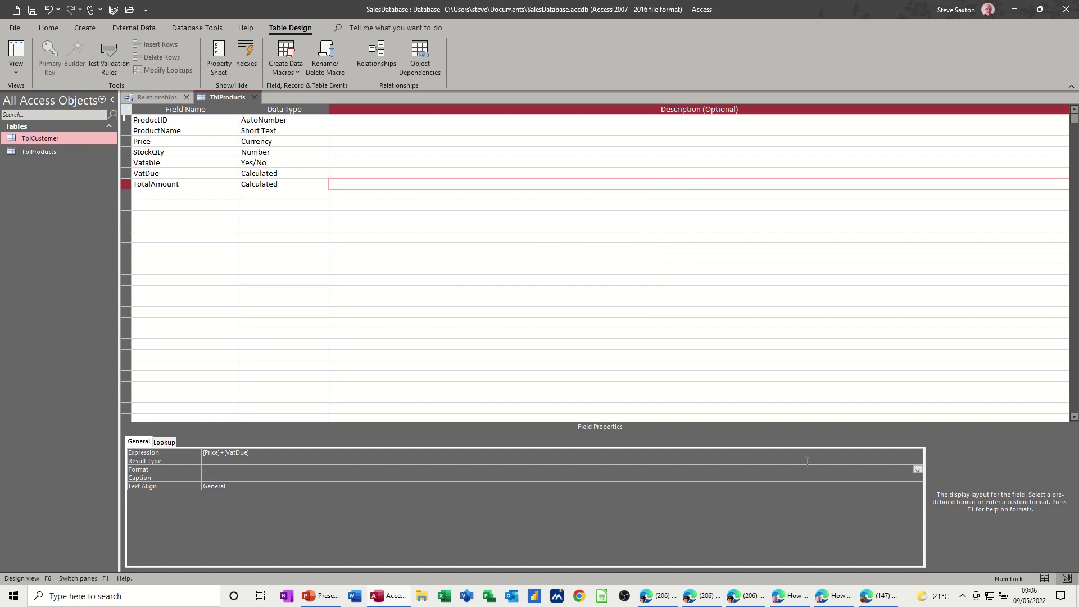
left_click(917, 470)
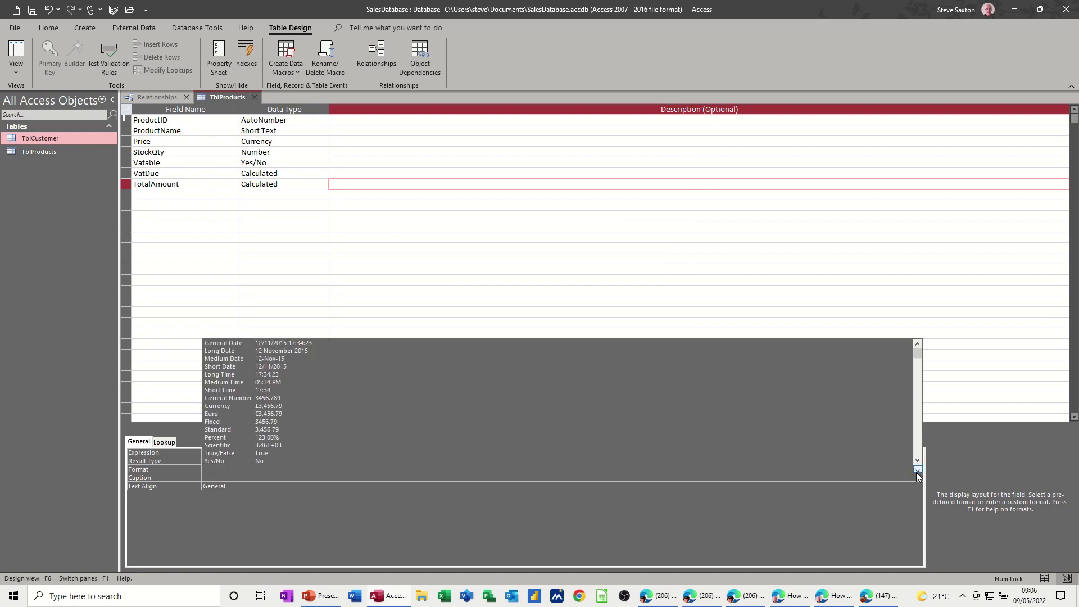
left_click(235, 407)
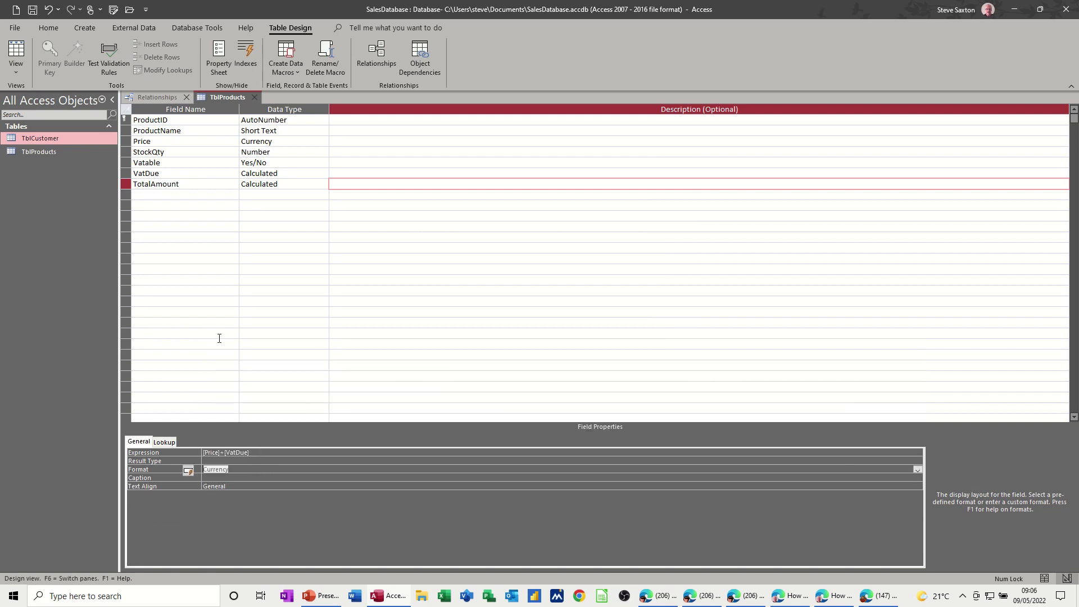
left_click(32, 11)
Toggle the Excel record's Vatable off and on to verify the £240.00 total.
left_click(16, 53)
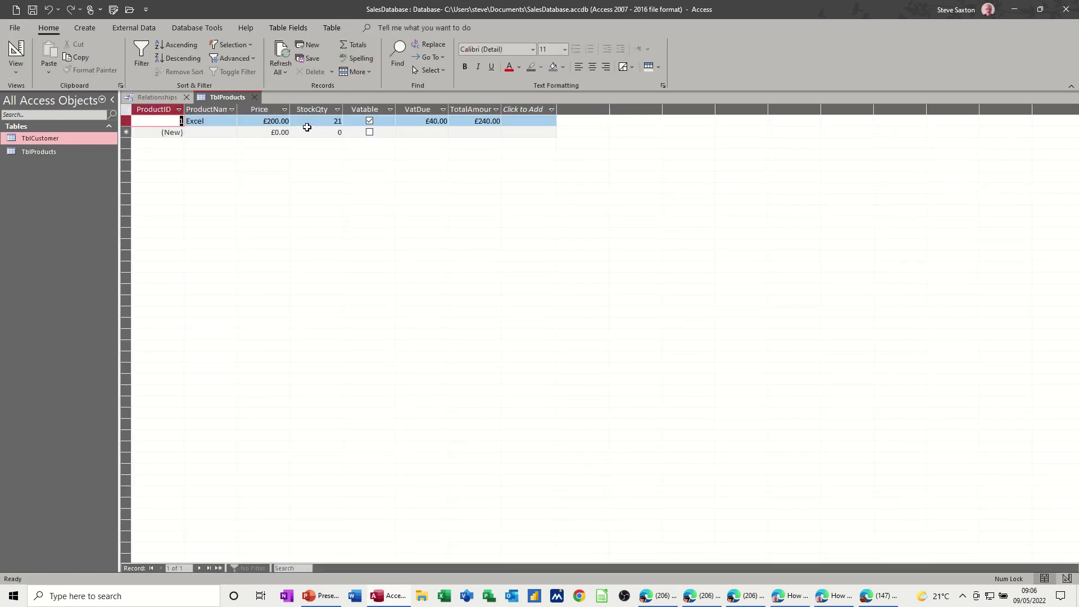
left_click(369, 120)
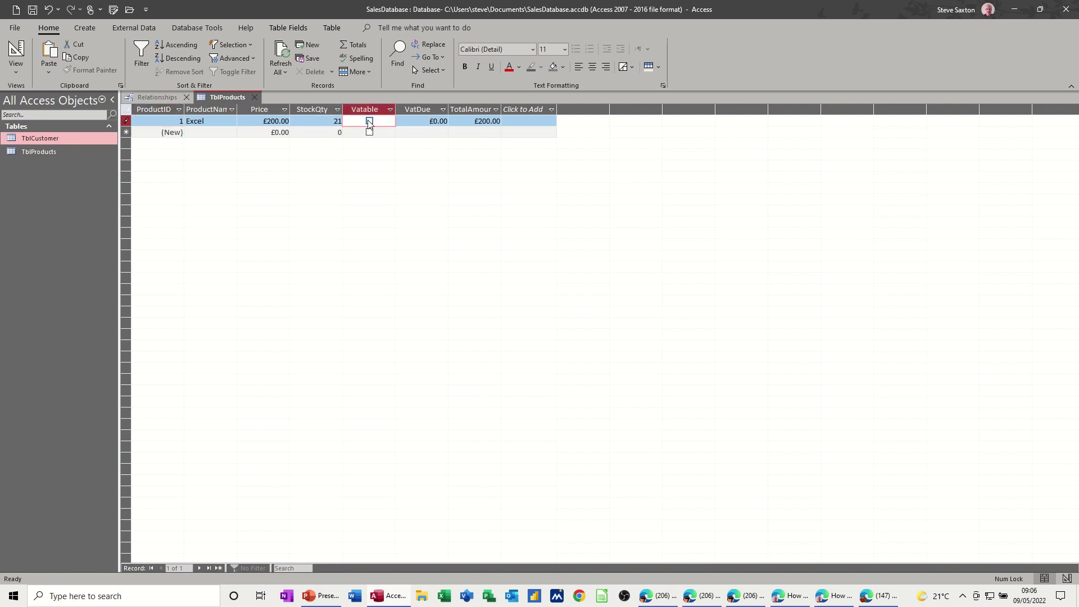
left_click(370, 121)
left_click(16, 53)
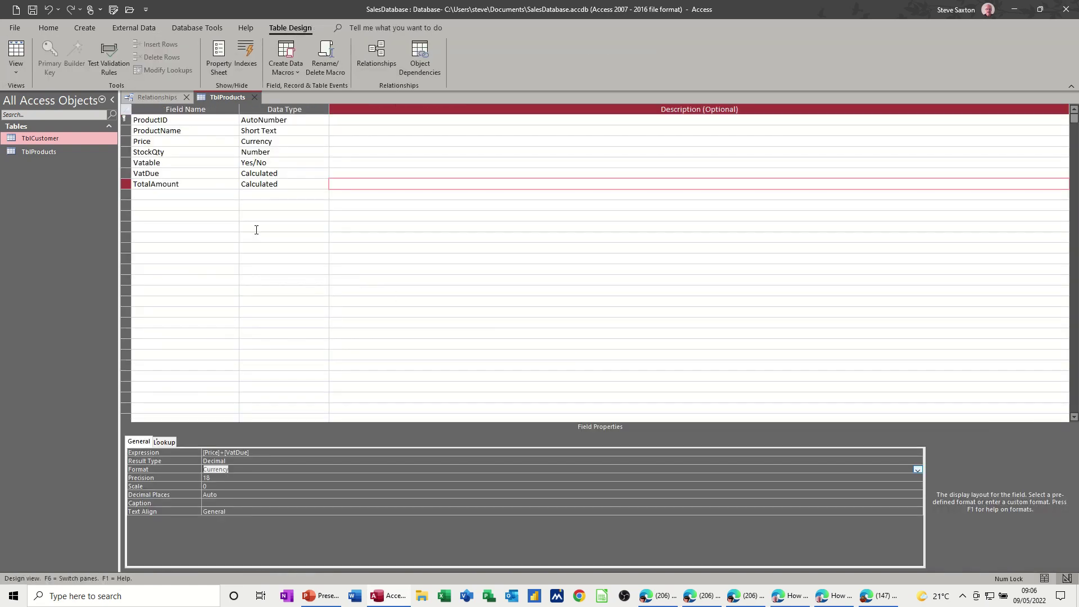
Add a Number field CustomerID after TotalAmount and view its empty column in Datasheet View.
left_click(150, 196)
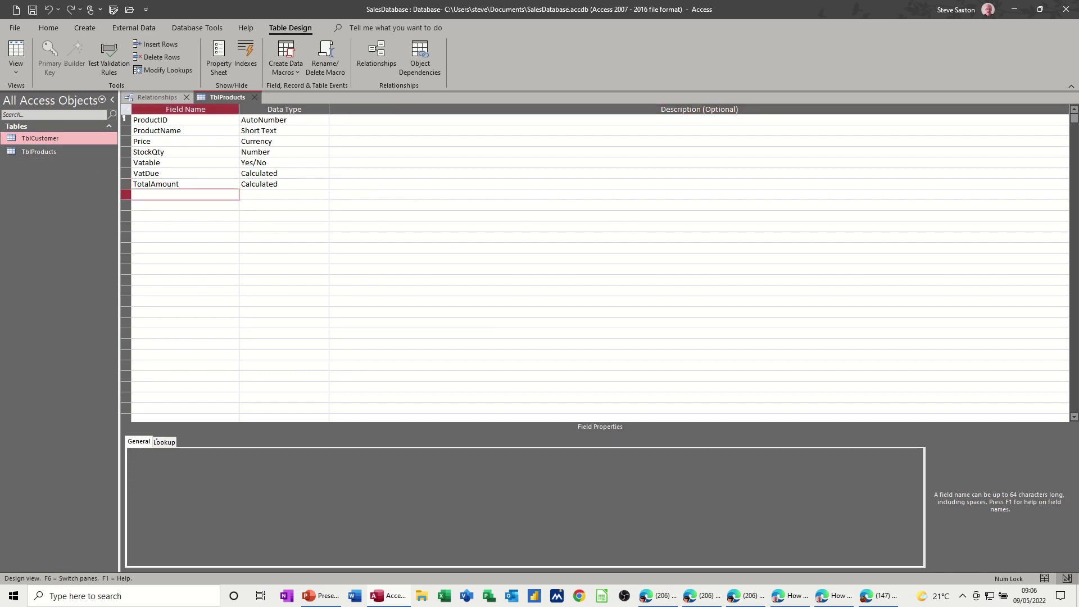
type("CustomerID")
key("Tab")
type("n")
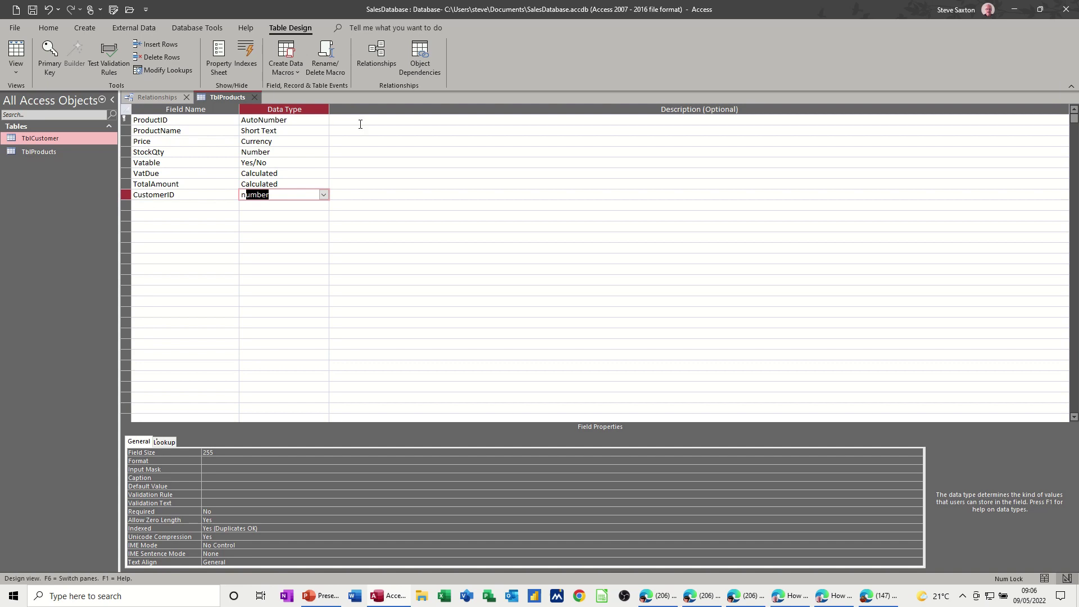
left_click(169, 208)
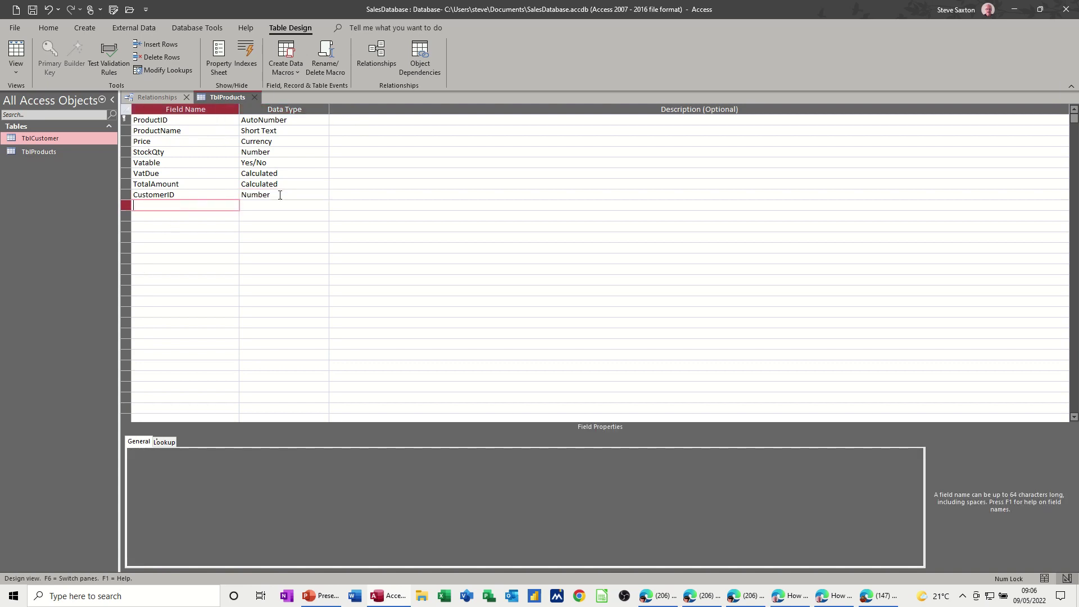
left_click(280, 194)
left_click(188, 195)
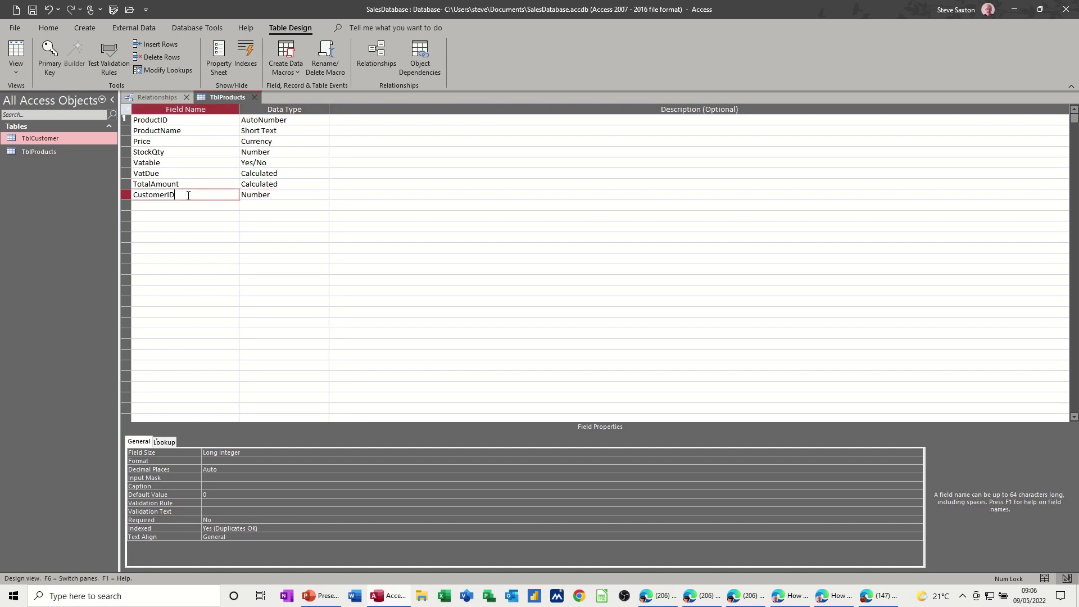
left_click(23, 41)
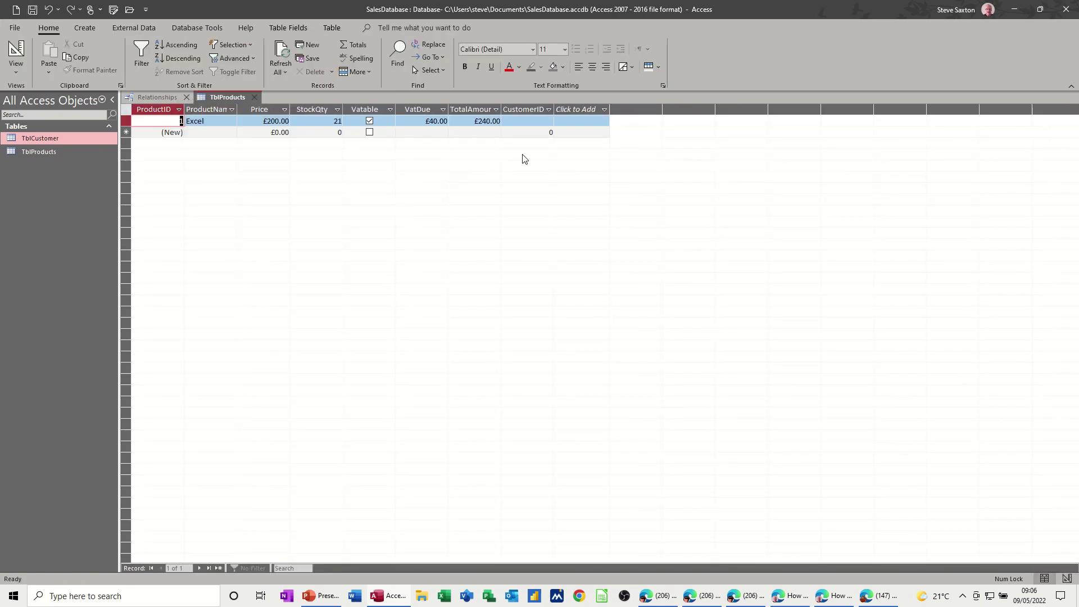
left_click(523, 123)
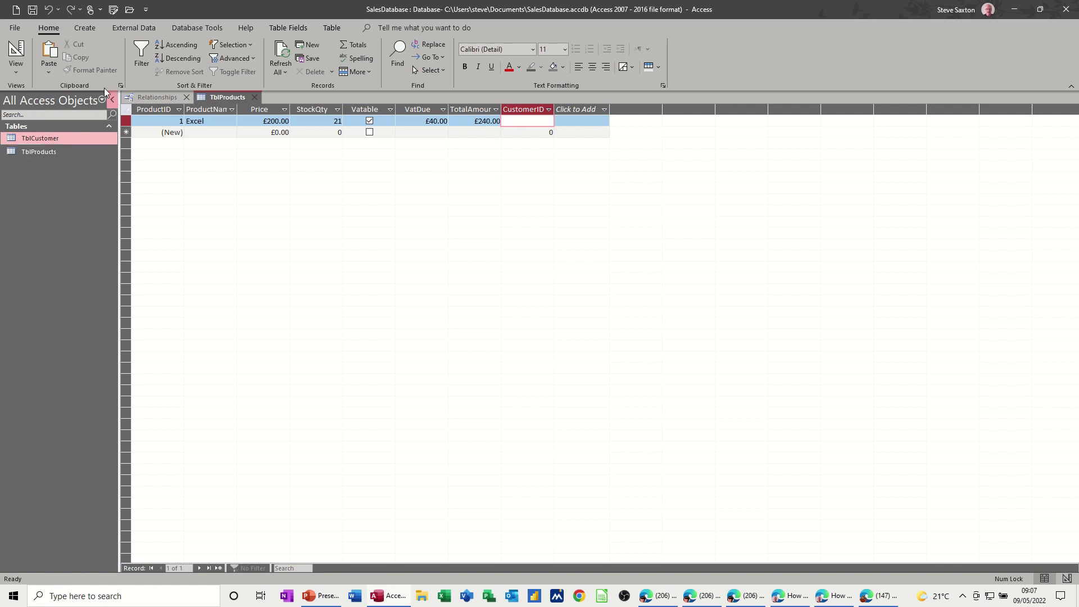
In Design View, set CustomerID's lookup Display Control to Combo Box with Row Source TblCustomer.
left_click(15, 54)
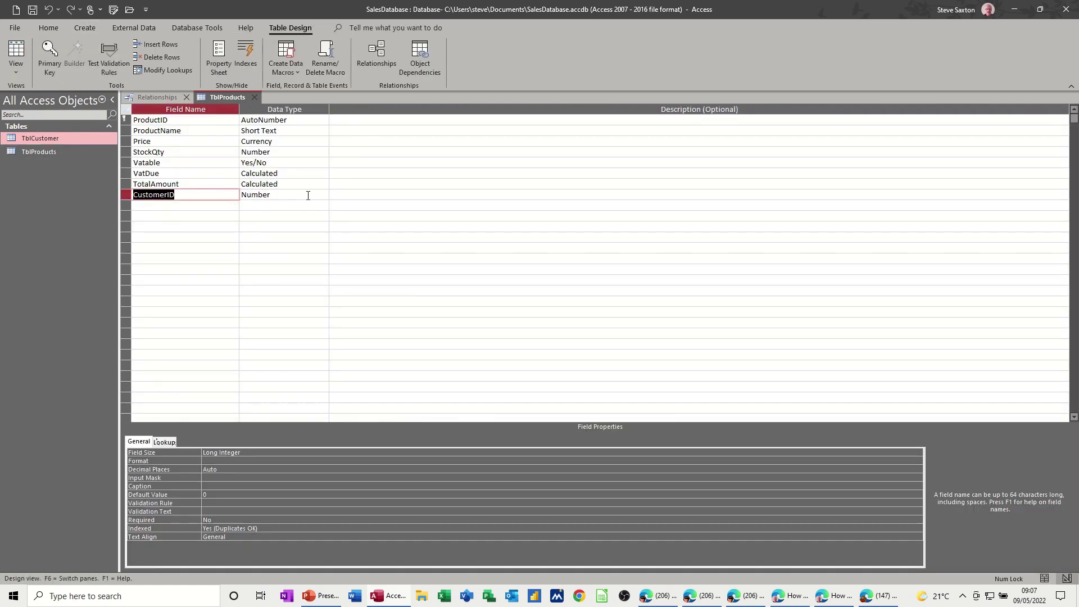
left_click(308, 195)
left_click(324, 195)
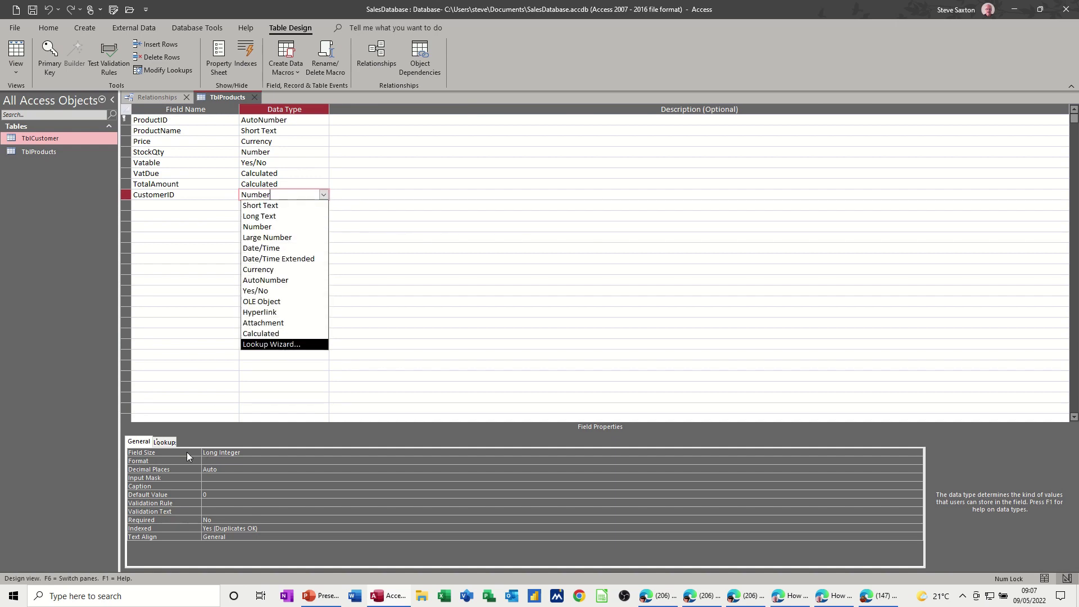
left_click(164, 443)
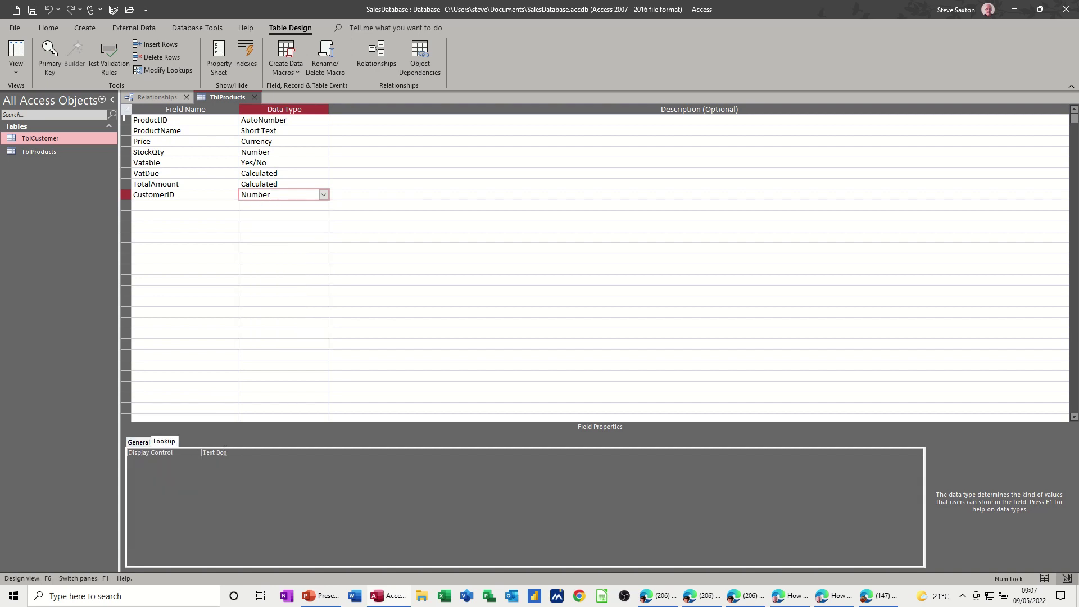
left_click(361, 452)
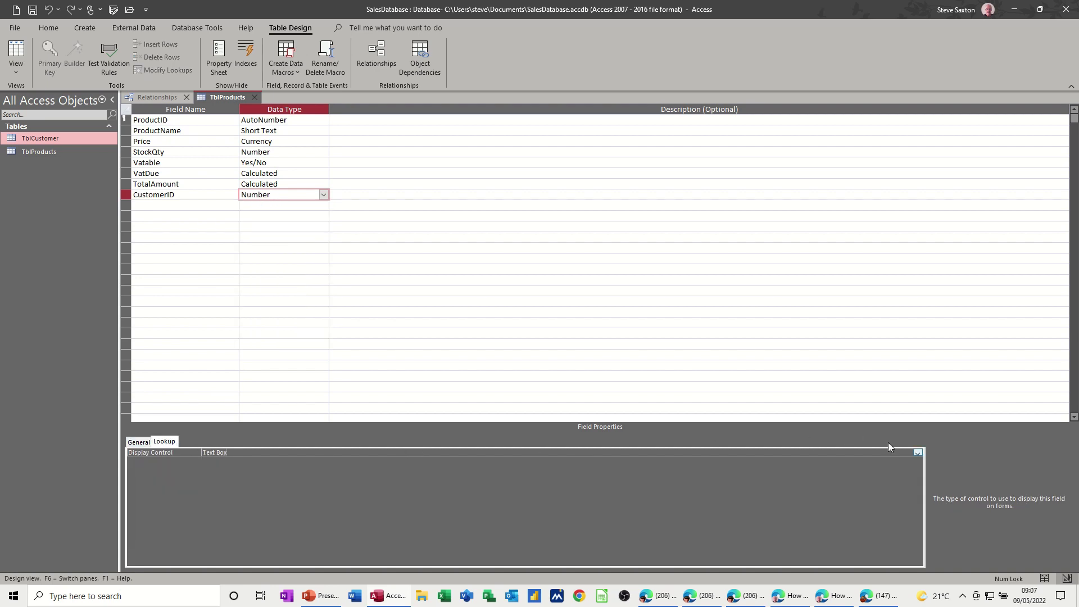
left_click(918, 453)
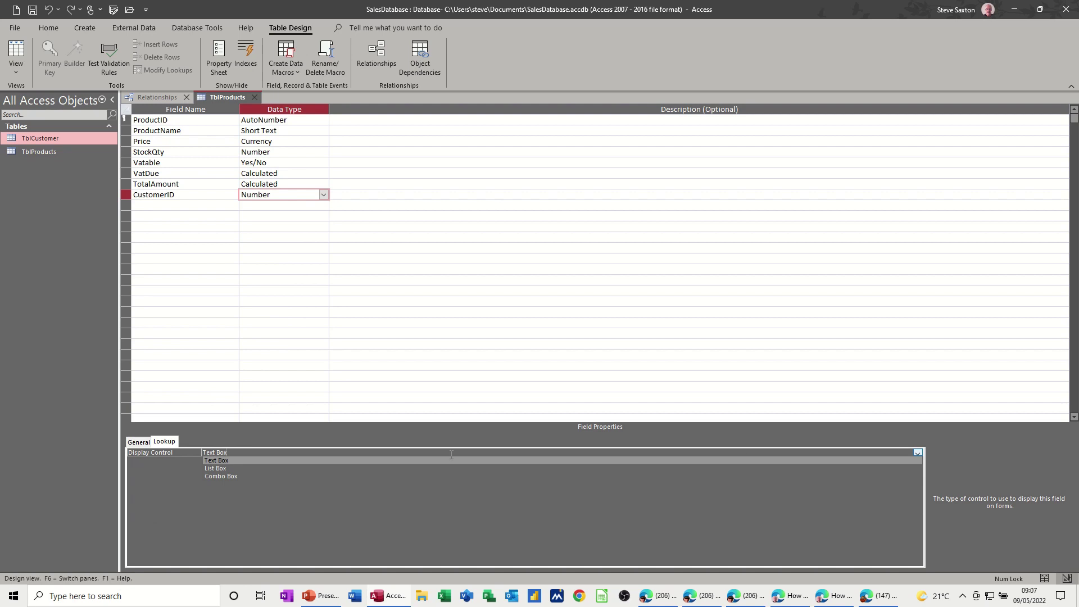
left_click(217, 475)
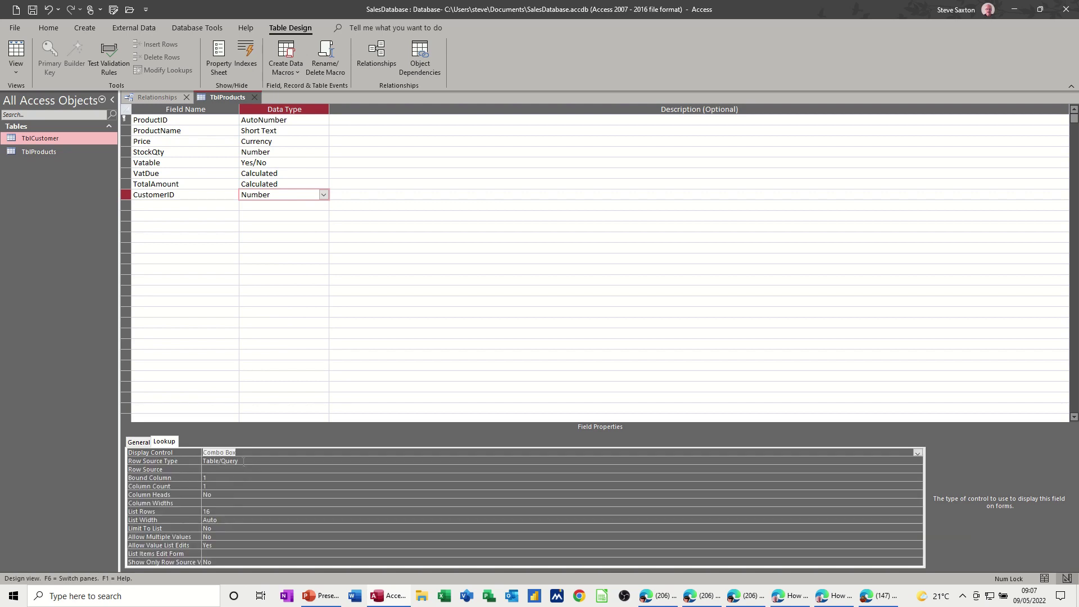
left_click(223, 470)
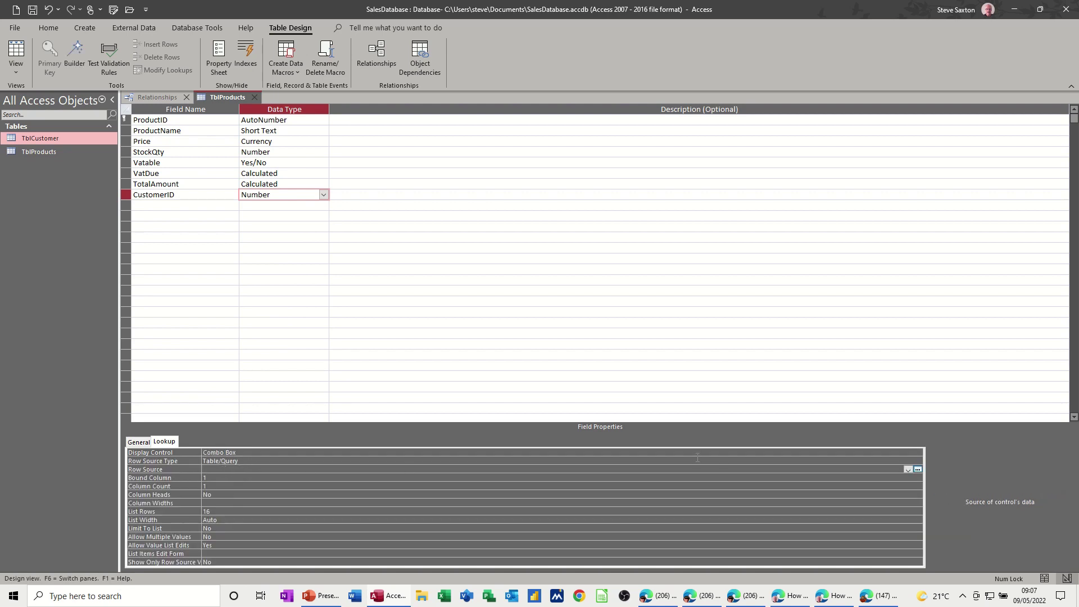
left_click(907, 469)
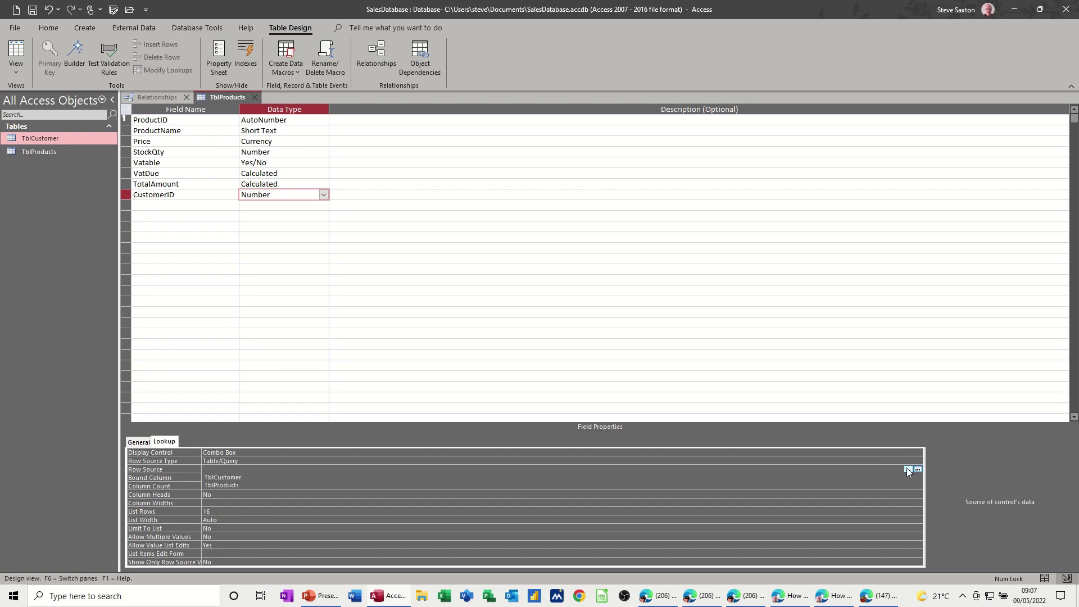
left_click(259, 477)
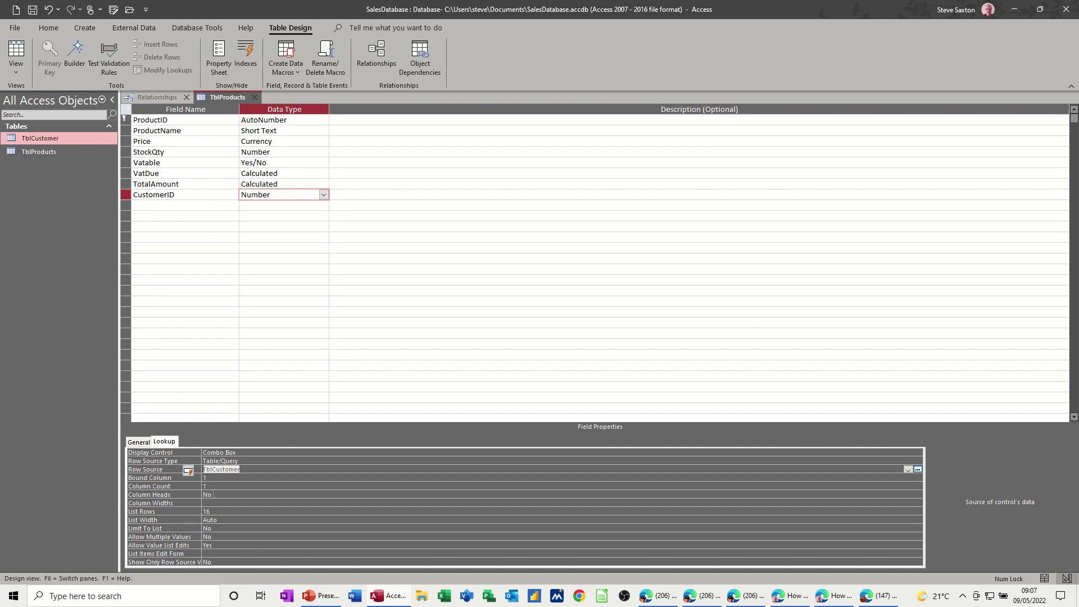
Set Column Count 5, Column Widths 2 and List Width 10cm, then save the table.
left_click(202, 485)
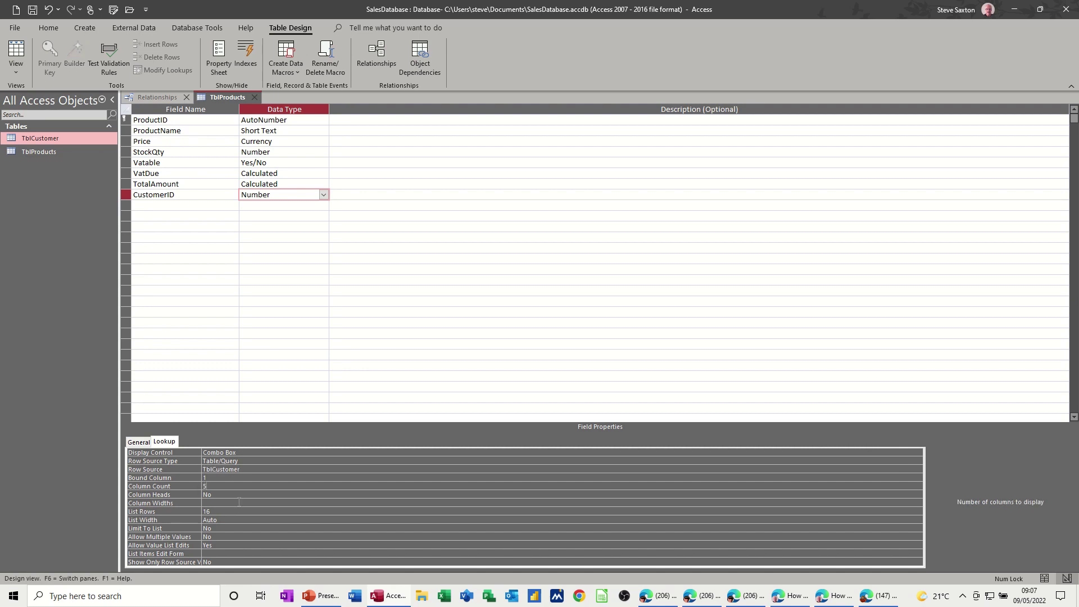
type("5")
left_click(214, 503)
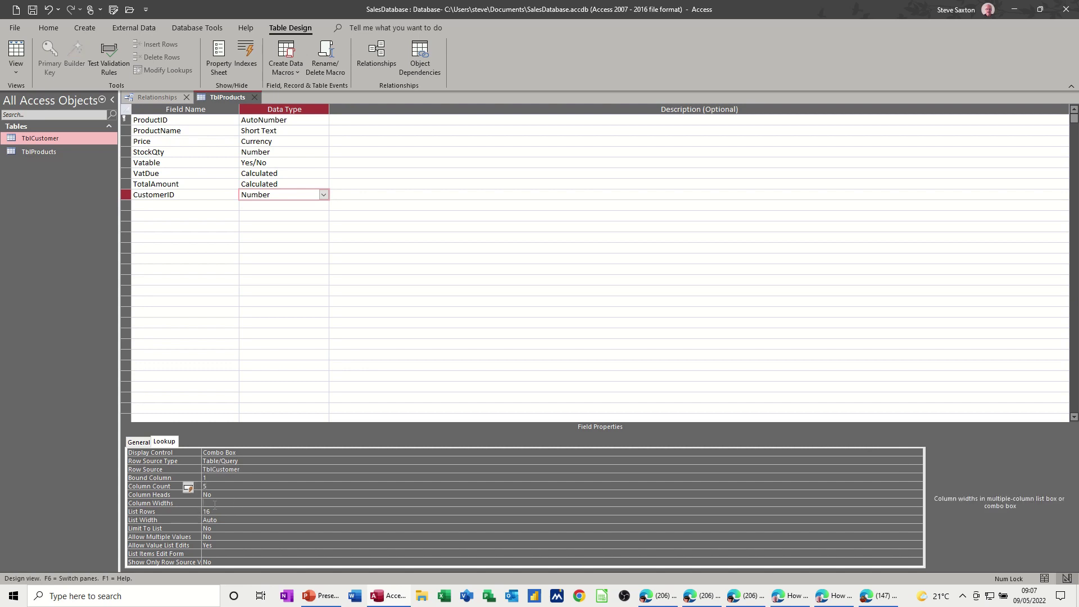
left_click(215, 503)
type("2cm")
left_click_drag(219, 521, 203, 519)
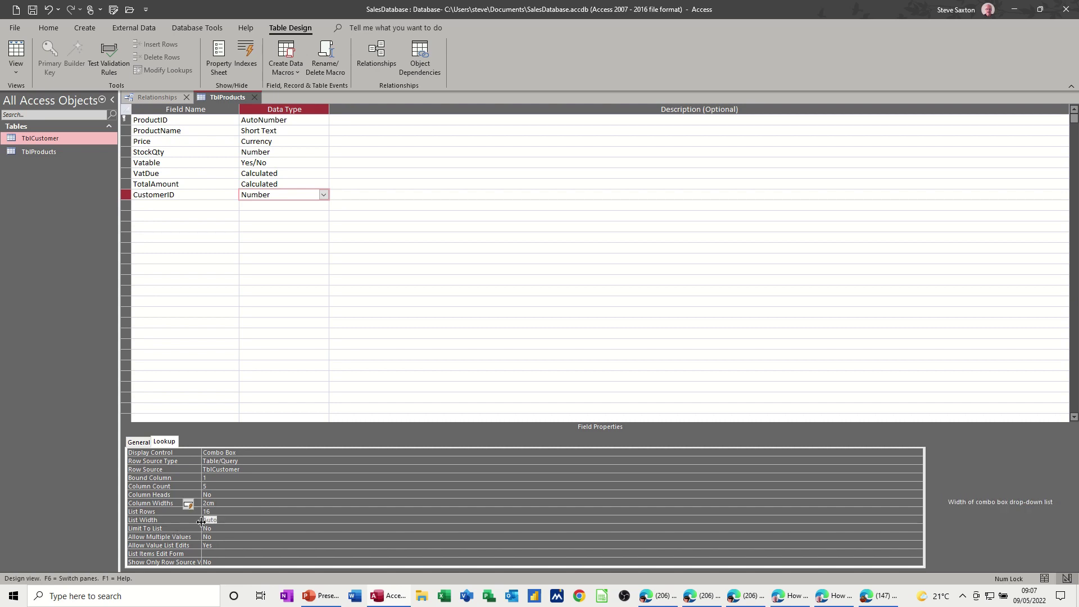
key("BackSpace")
type("10cm")
key("Up")
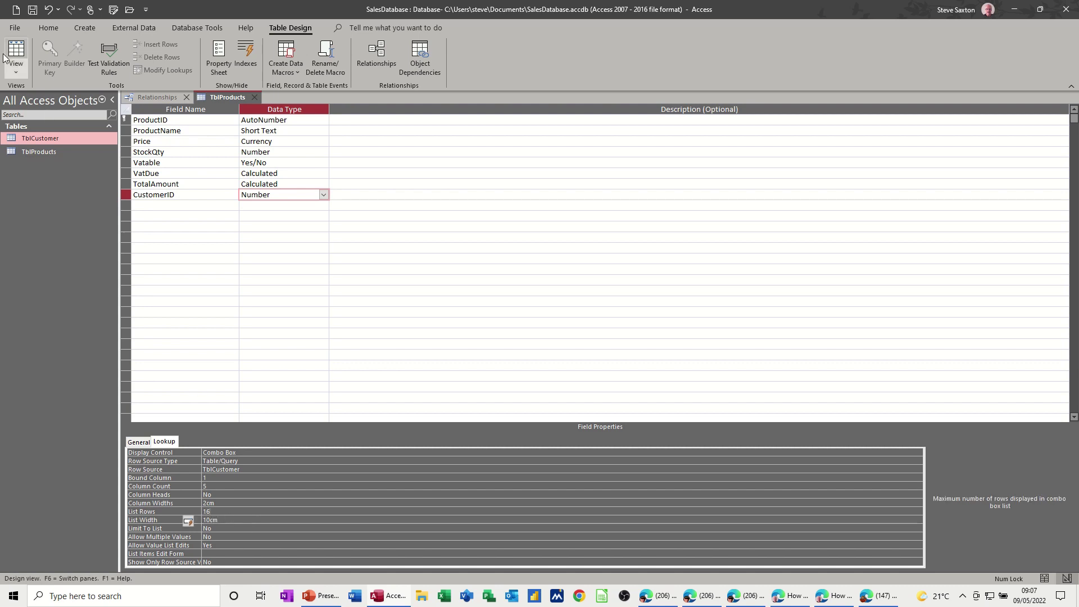
left_click(31, 10)
Check the customer drop-down in the Excel record's CustomerID cell, then return to Design View.
left_click(15, 54)
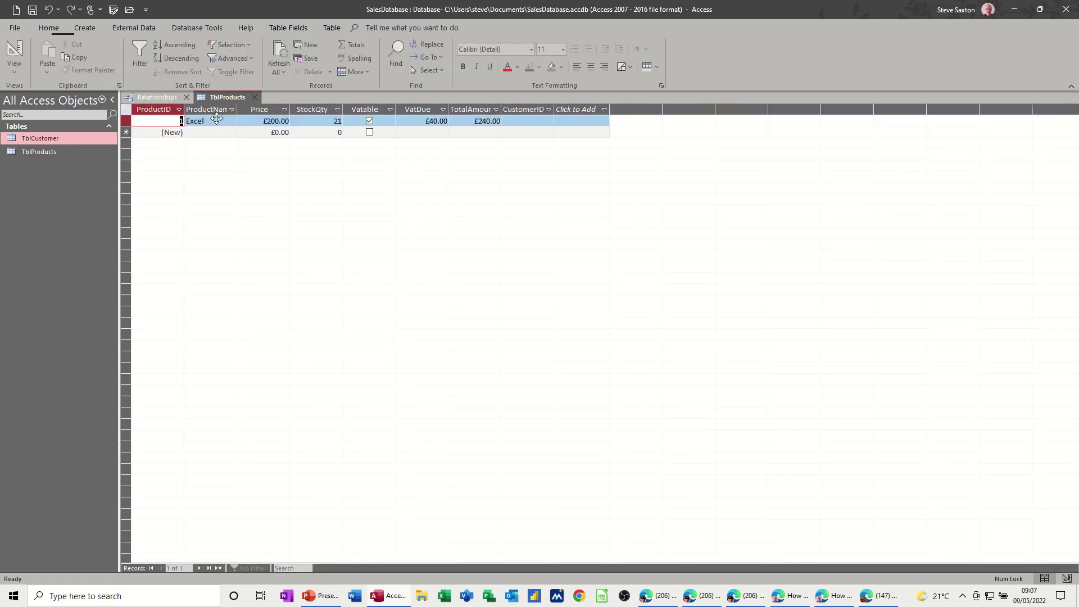
left_click(540, 122)
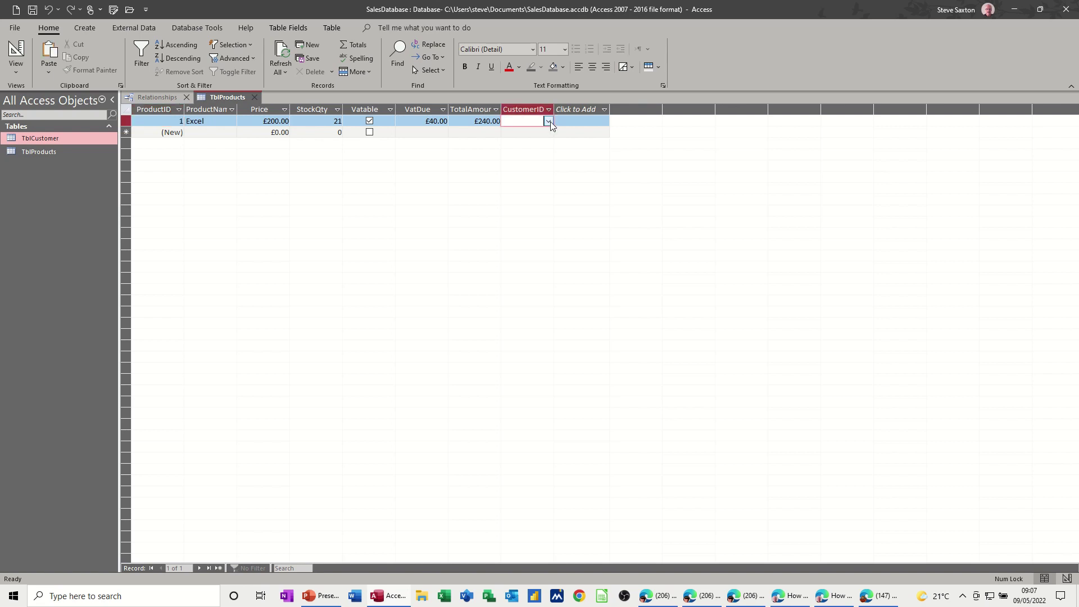
left_click(548, 121)
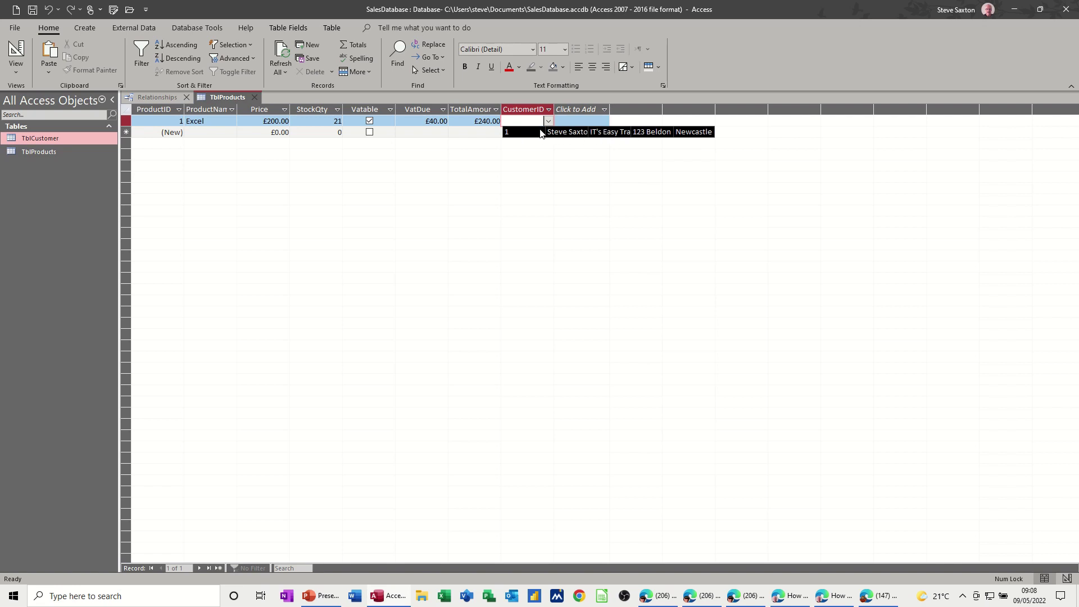
left_click(16, 53)
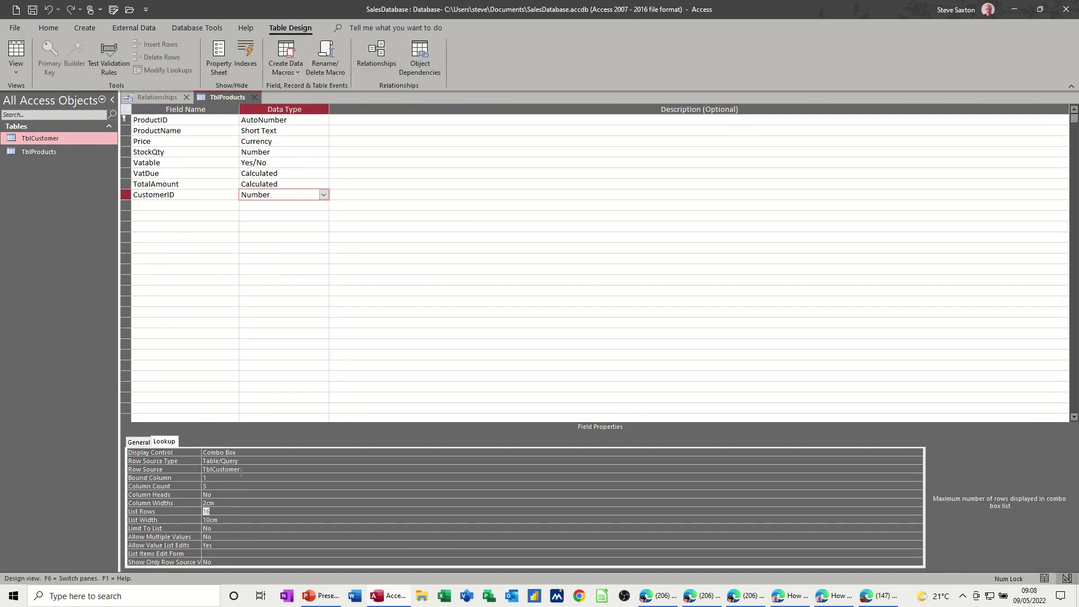
Run the Lookup Wizard on CustomerID using TblCustomer's CustomerName, hiding the key column, and save the table.
left_click(324, 194)
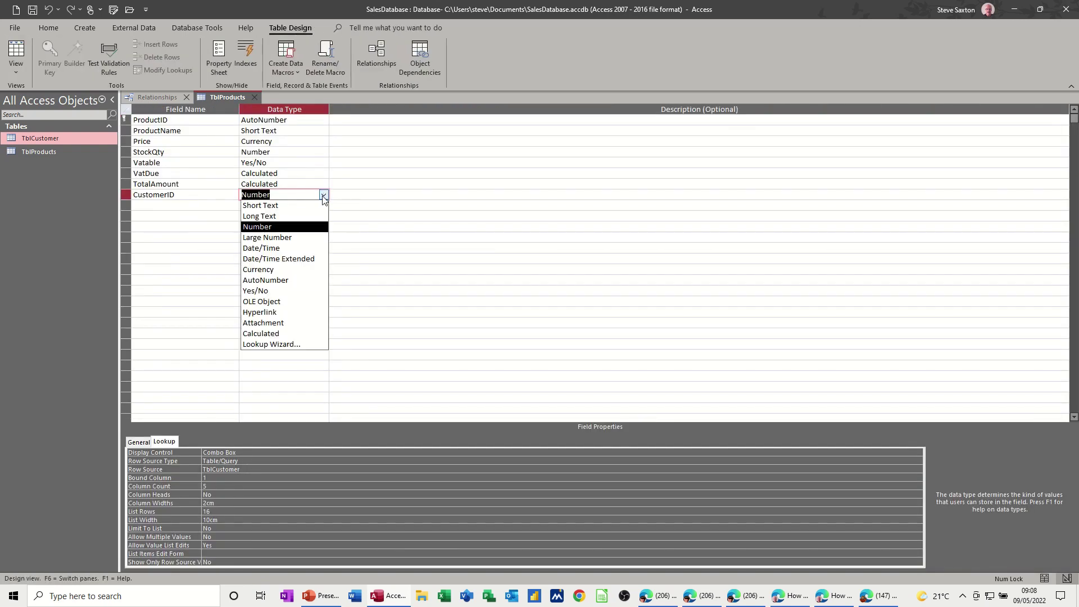
left_click(279, 345)
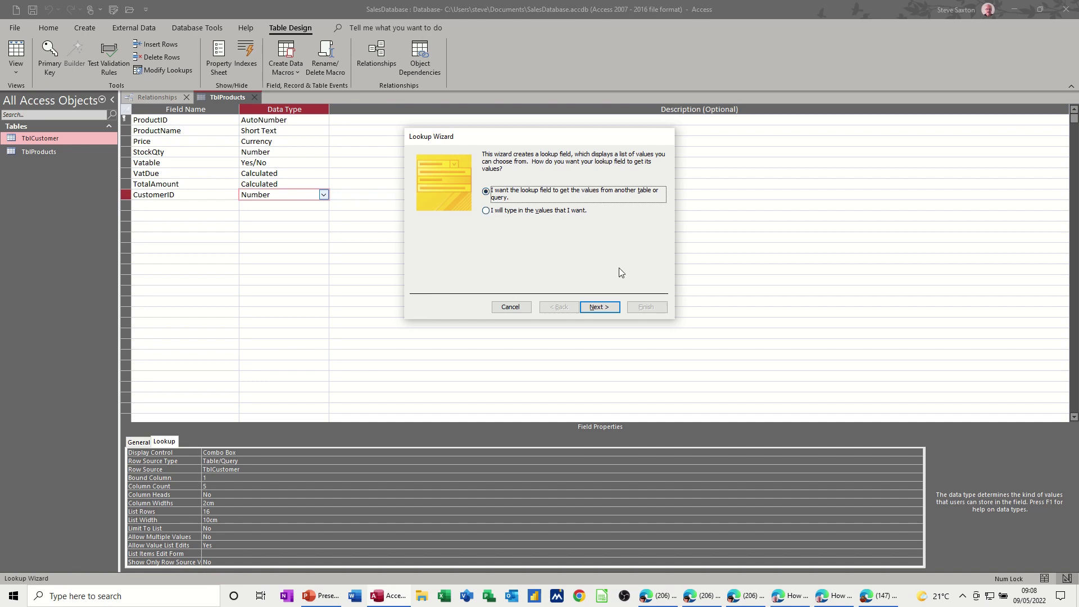
left_click(611, 305)
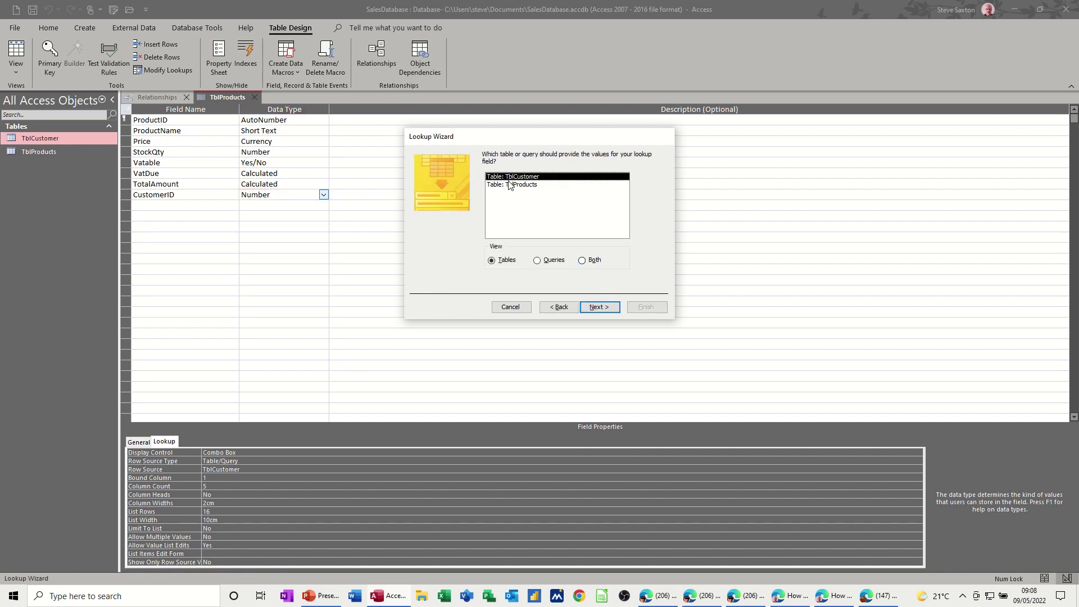
left_click(599, 307)
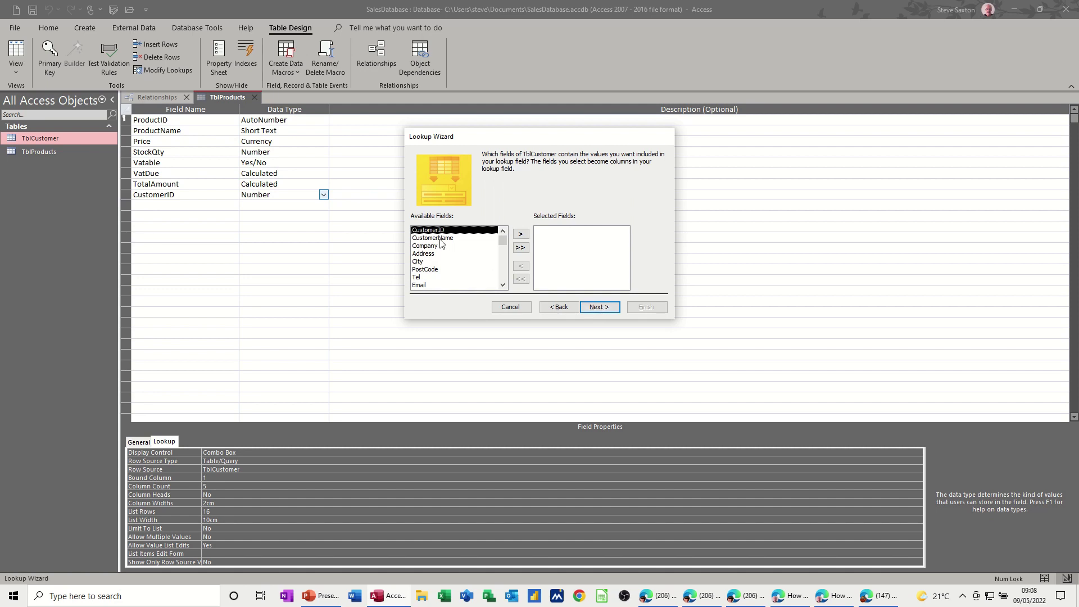
double_click(440, 239)
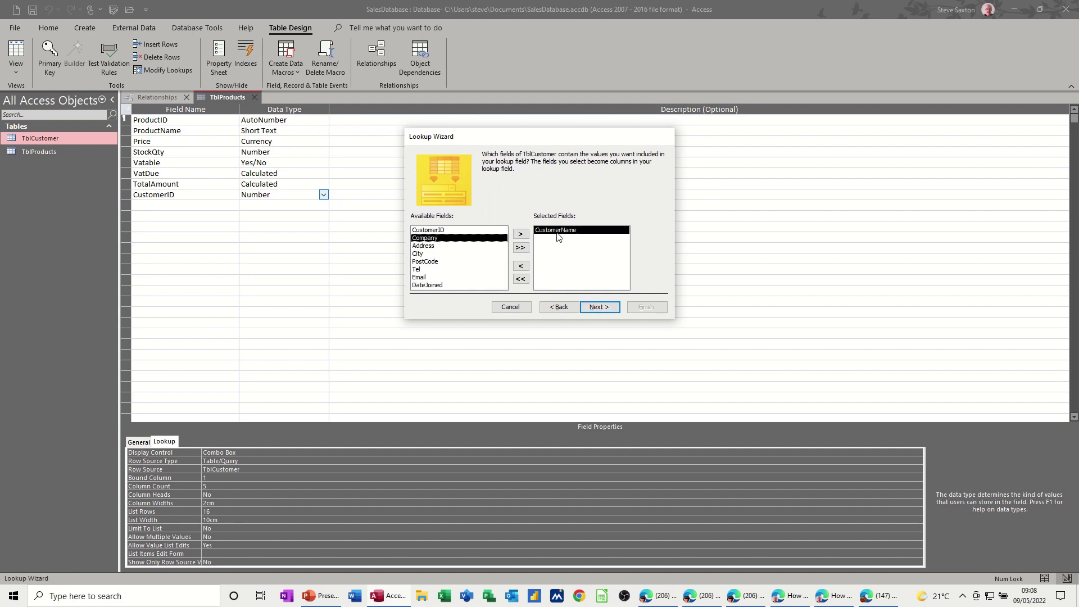
left_click(586, 307)
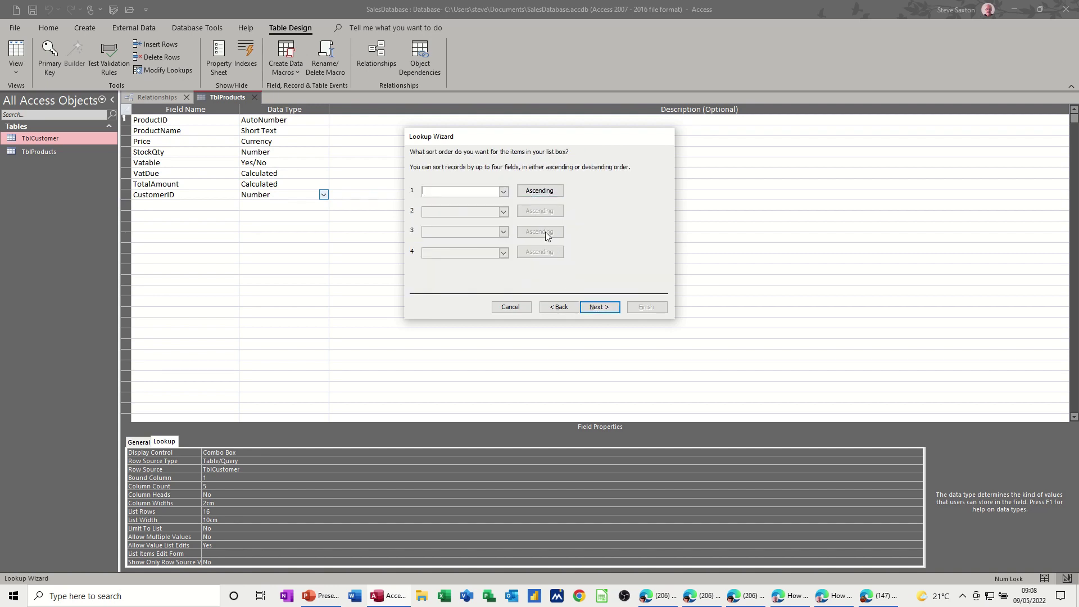
left_click(599, 308)
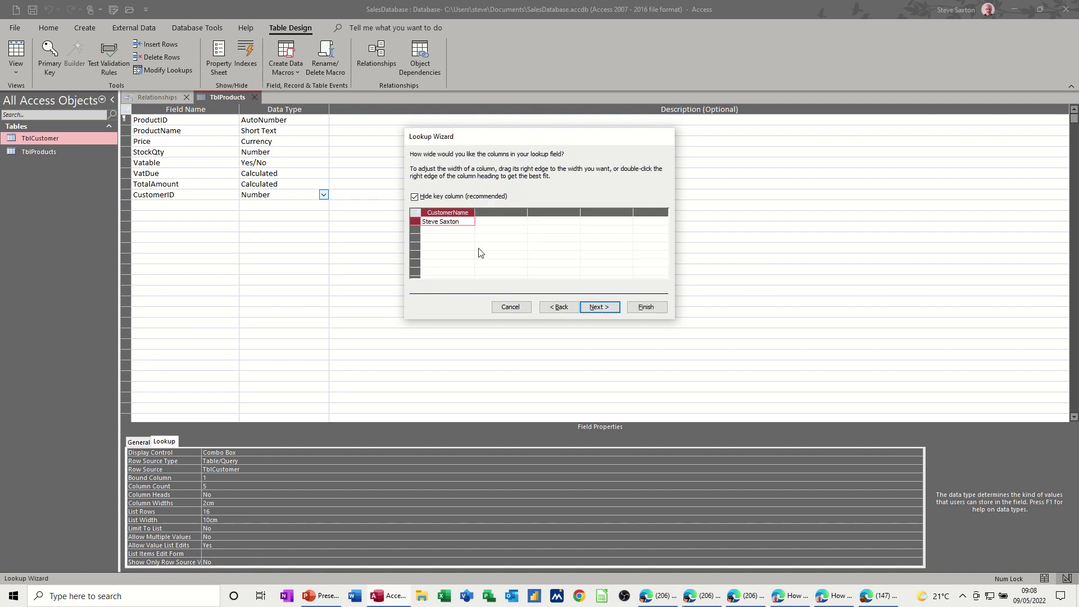
left_click(414, 197)
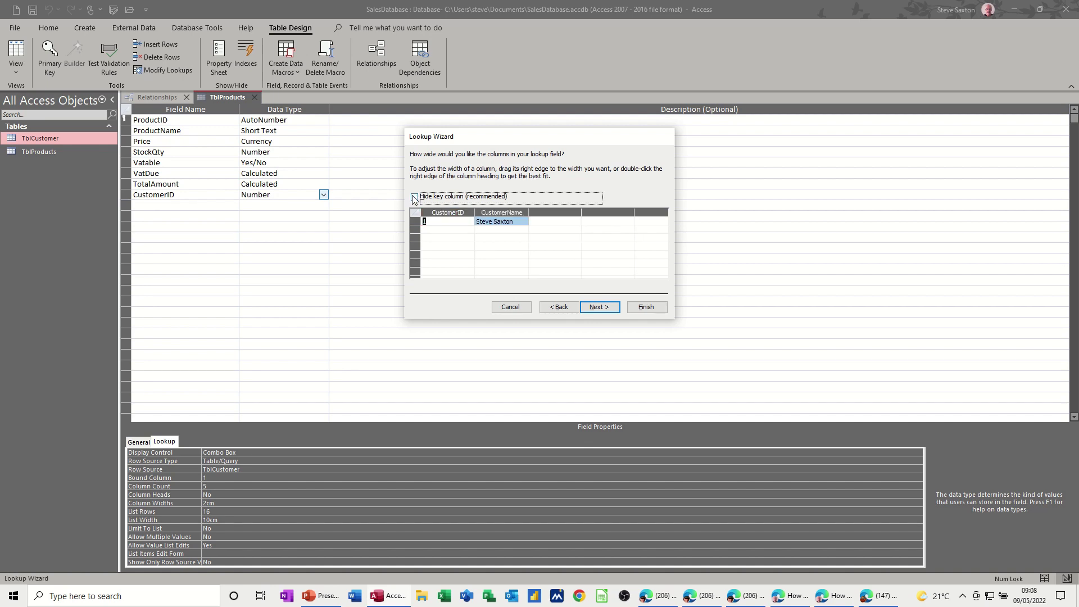
left_click(414, 197)
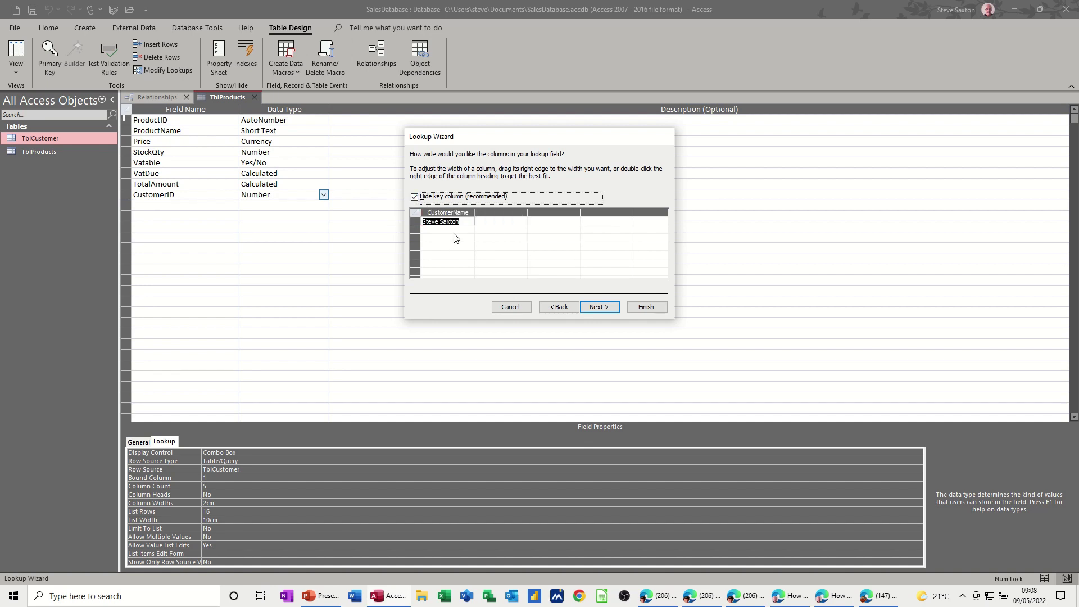
left_click(599, 307)
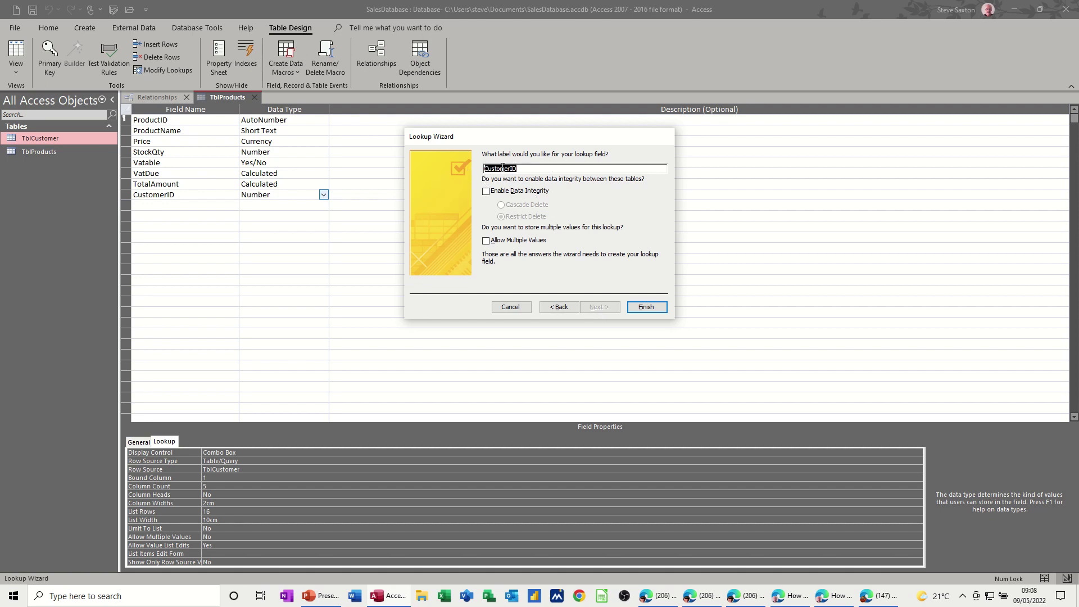
left_click(645, 308)
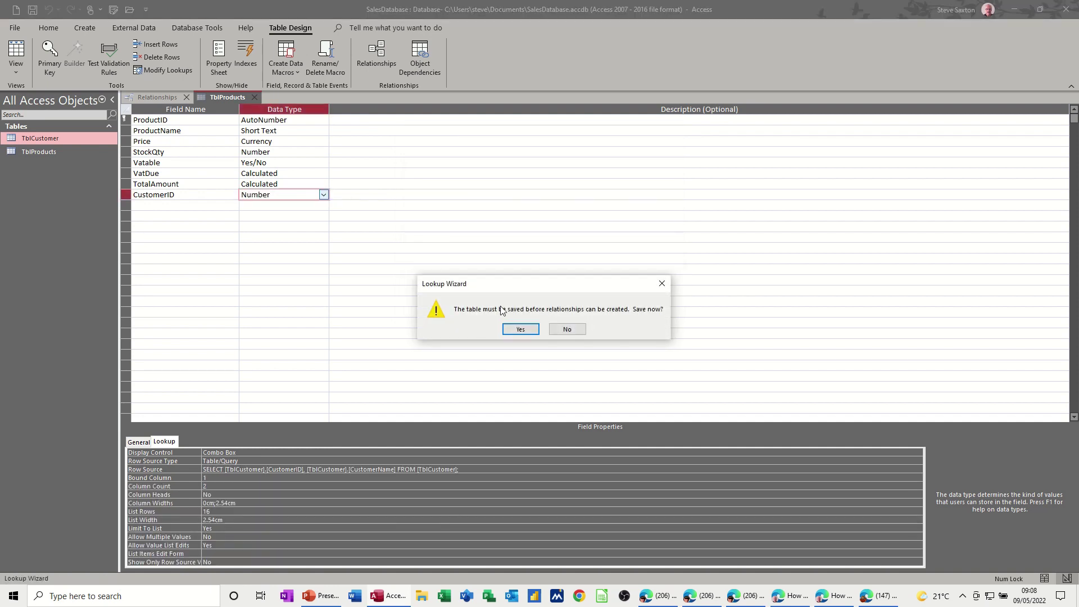
left_click(510, 332)
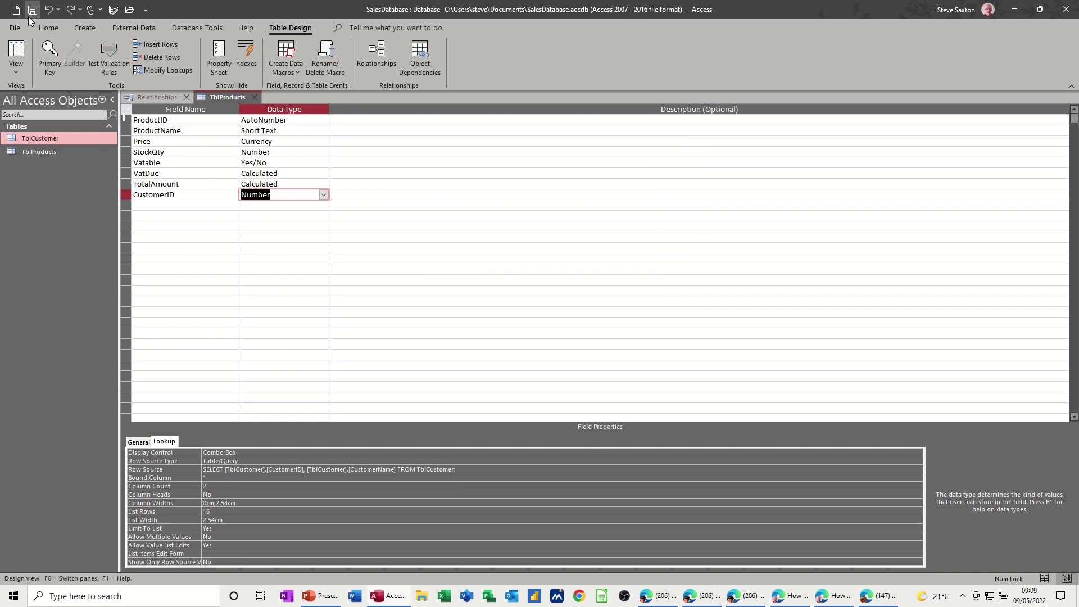
In Datasheet View, pick the existing customer in the Excel record's CustomerID drop-down.
left_click(16, 51)
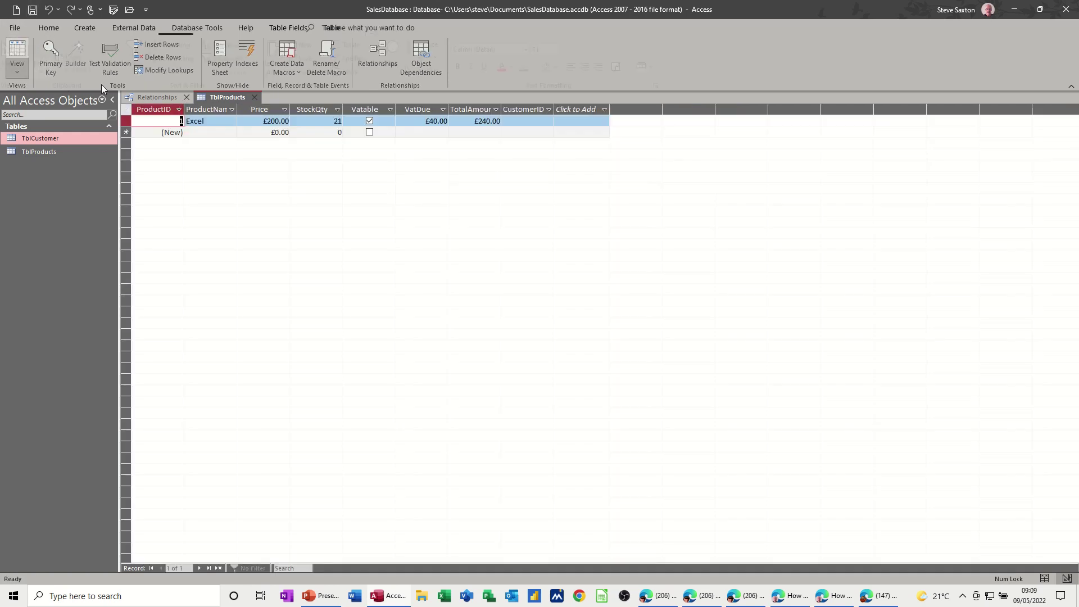
left_click(545, 121)
left_click(526, 132)
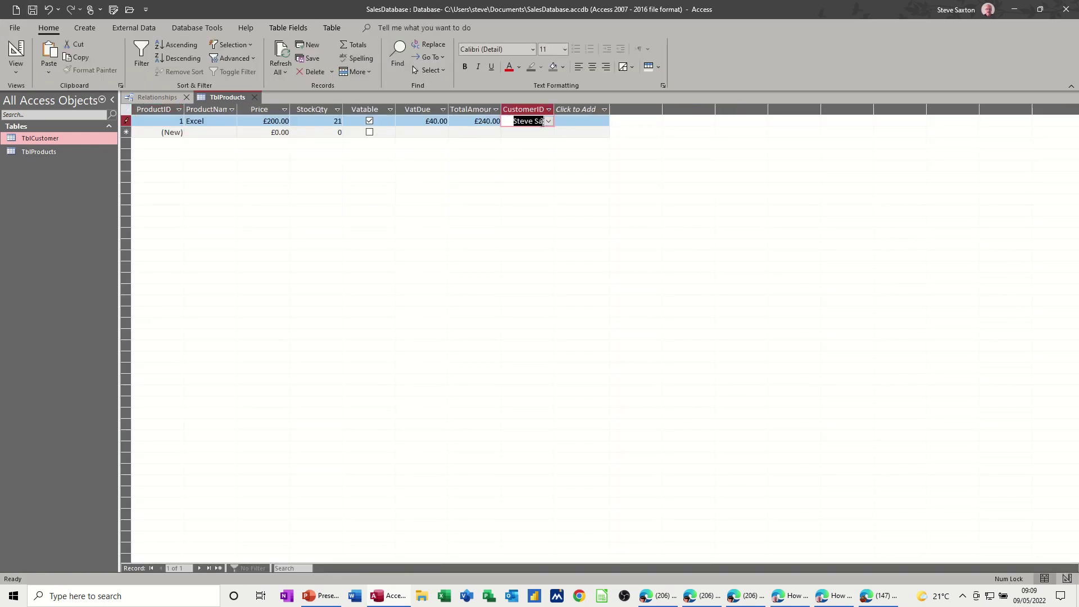
left_click(524, 131)
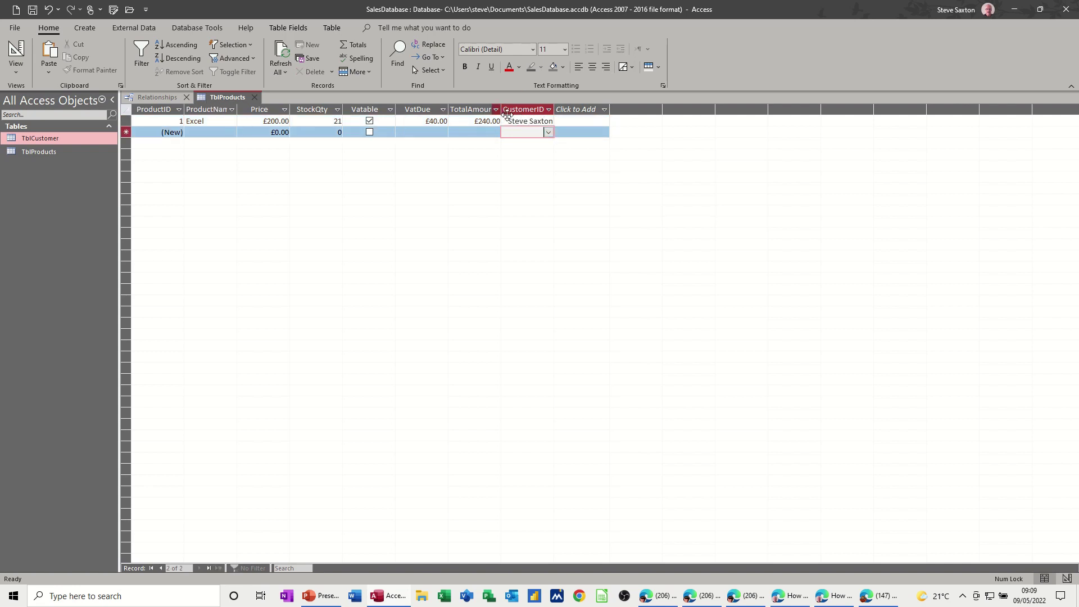
Close TblProducts, open TblCustomer to check its records, and close it.
left_click(255, 98)
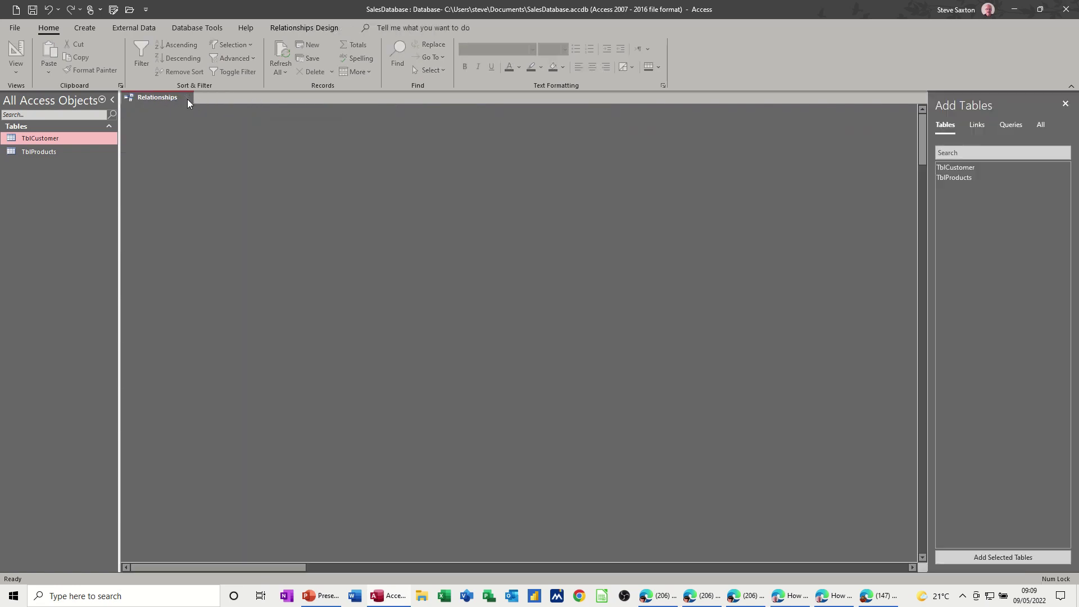
double_click(33, 139)
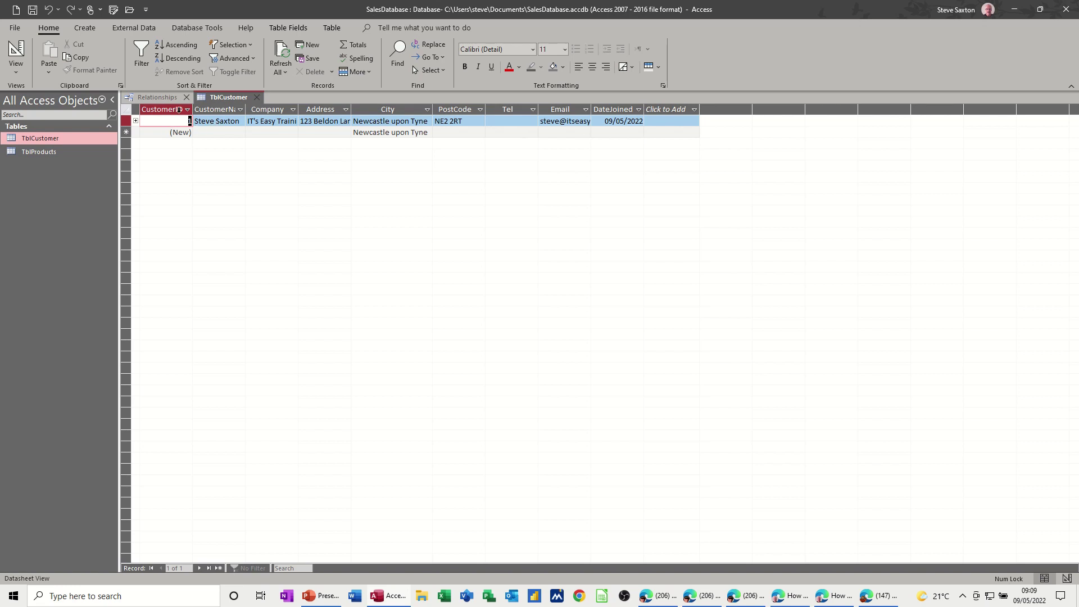
left_click(253, 98)
Add product Access at £250.00 with 23 in stock, vatable, assigned to the existing customer.
left_click(187, 98)
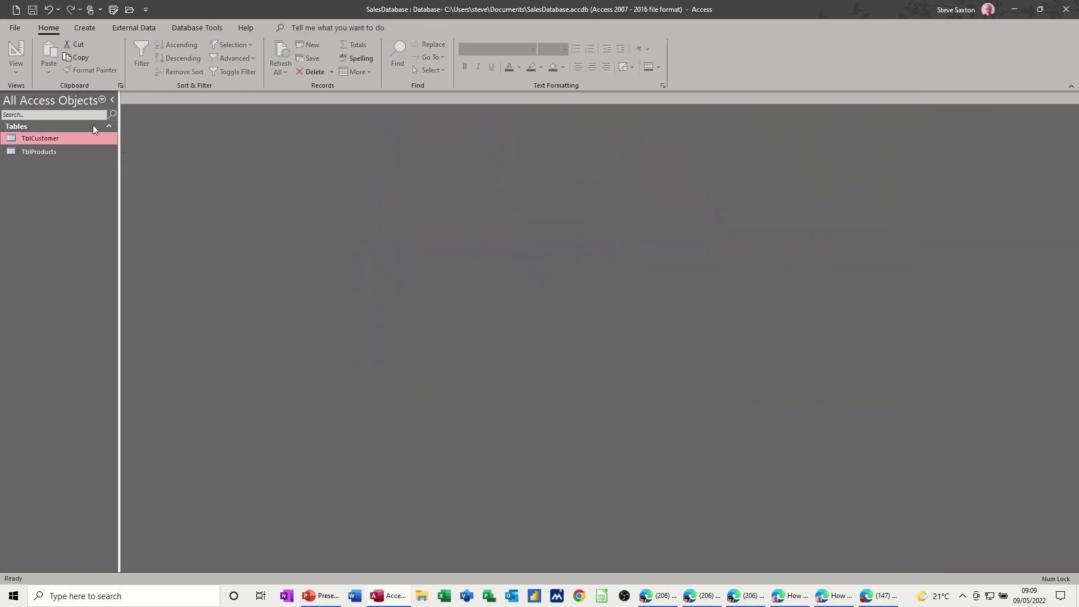
double_click(47, 152)
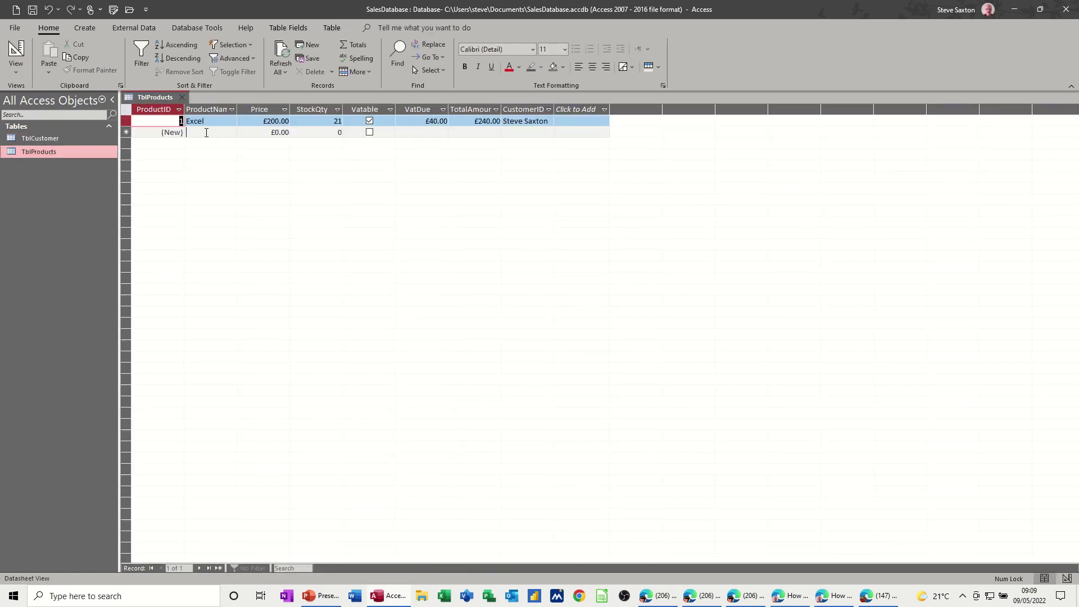
left_click(206, 133)
type("Acce")
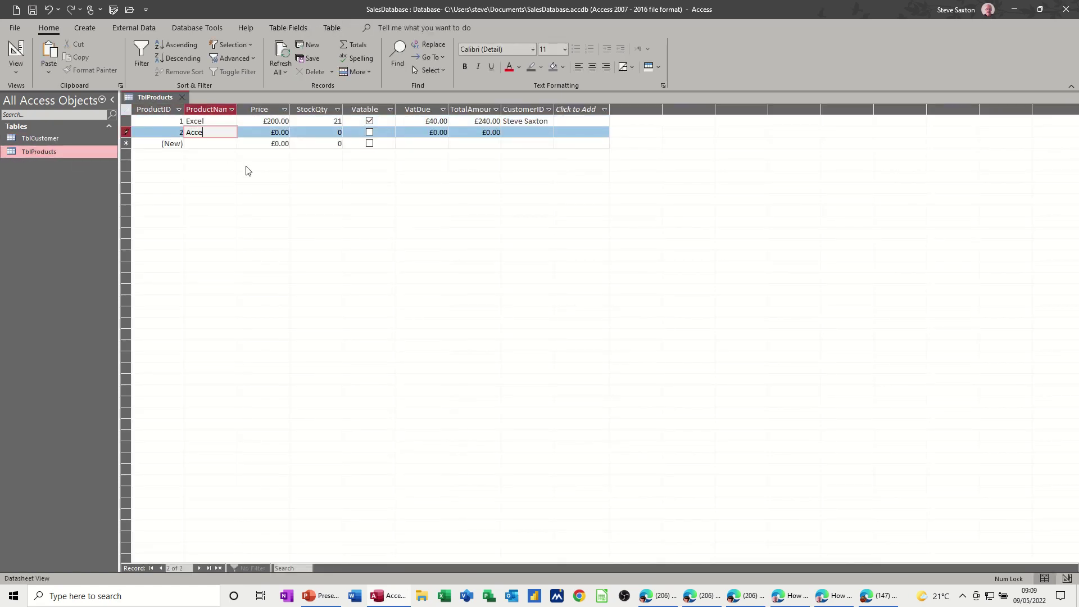
type("ss")
key("Tab")
type("2")
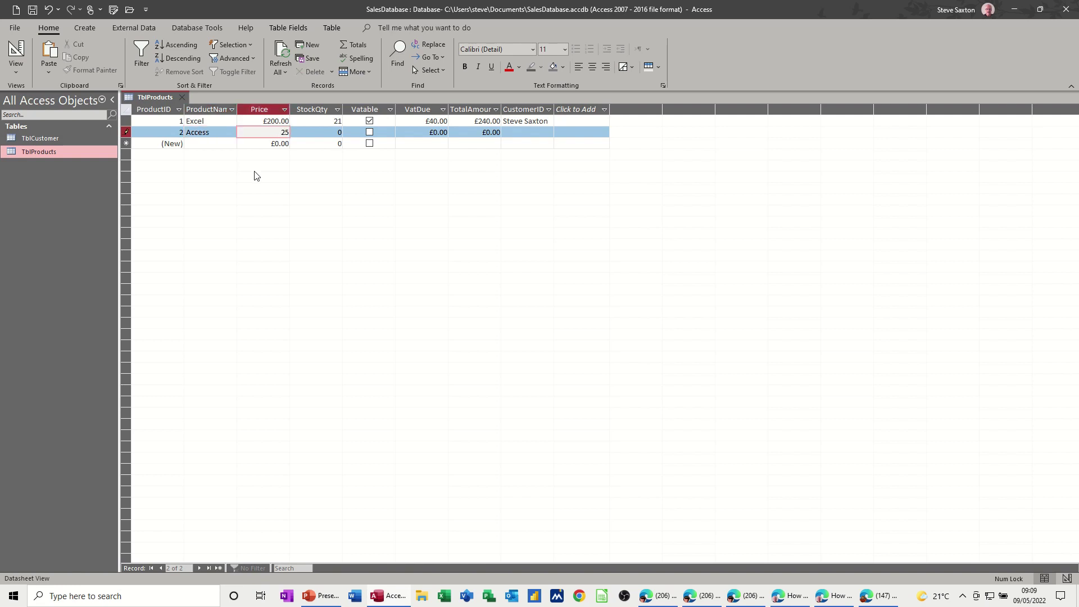
key("Tab")
type("23")
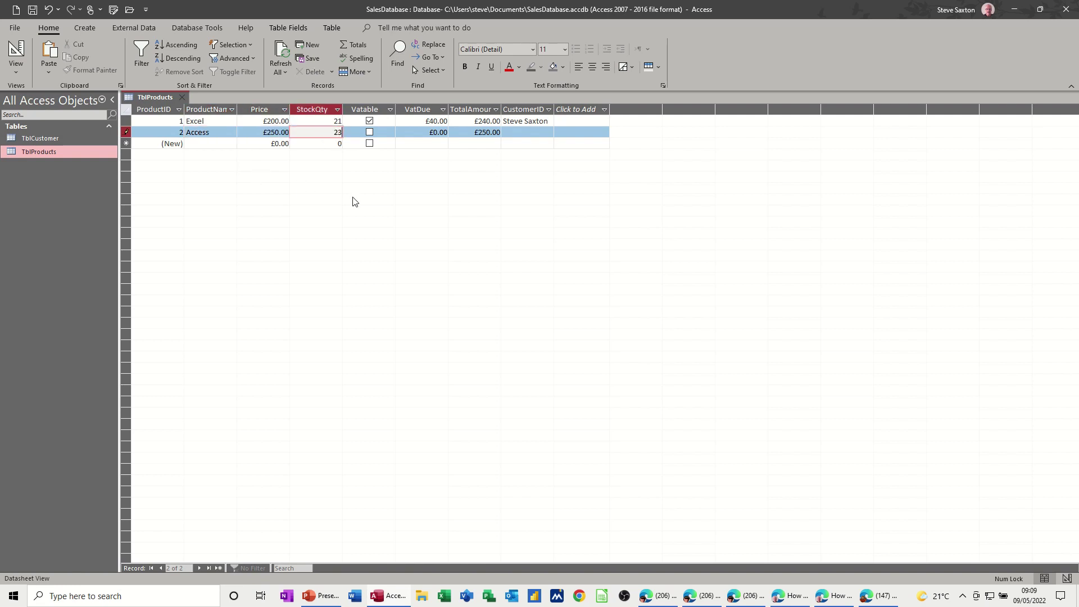
key("Tab")
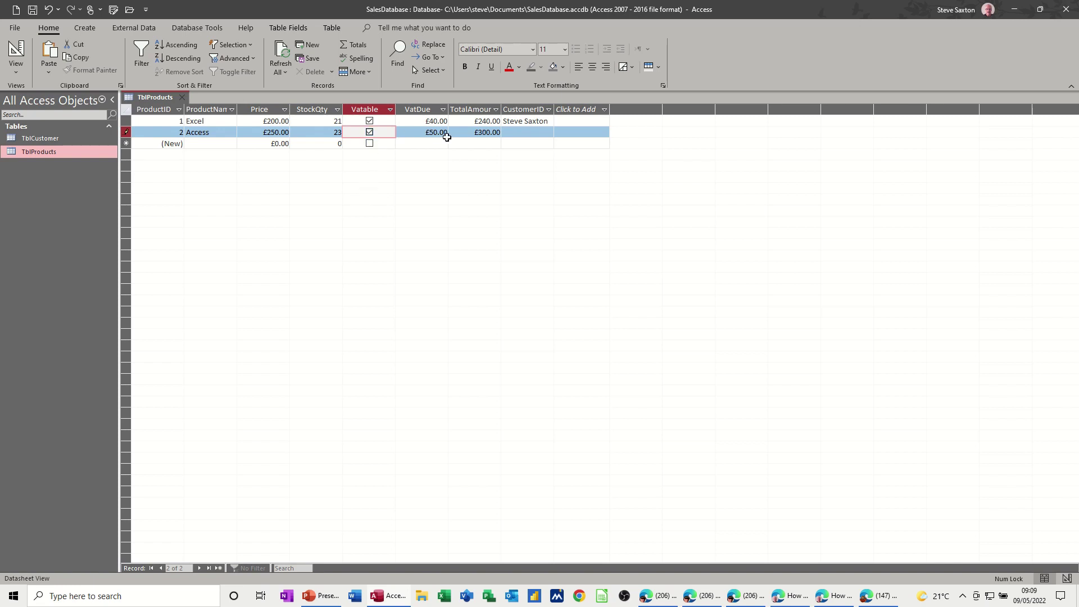
left_click(519, 133)
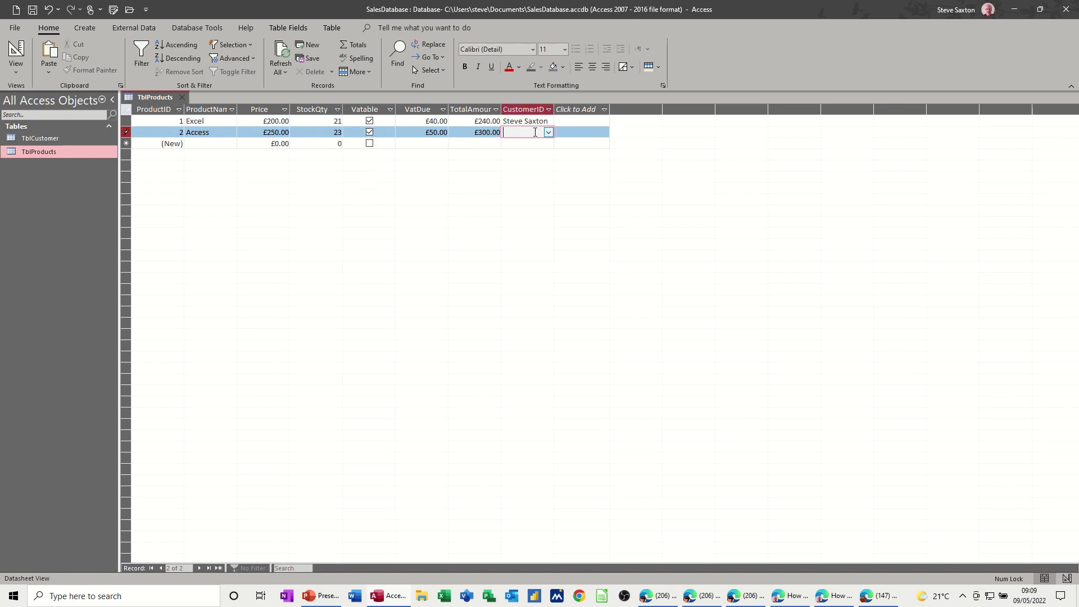
left_click(547, 132)
left_click(542, 144)
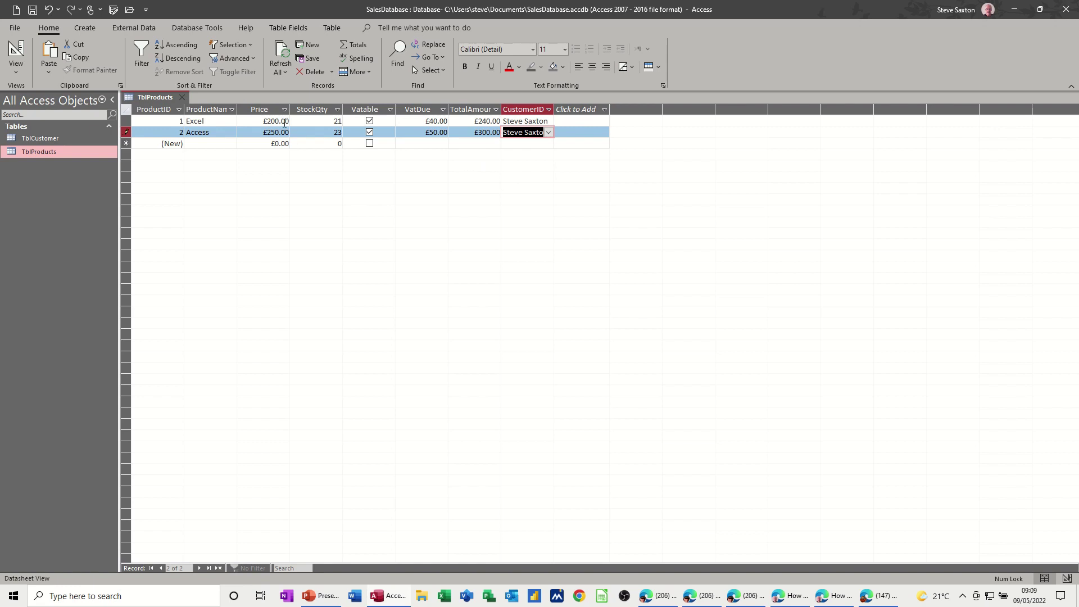
Place TblCustomer and TblProducts in the Relationships window and enlarge both boxes to show every field.
left_click(181, 97)
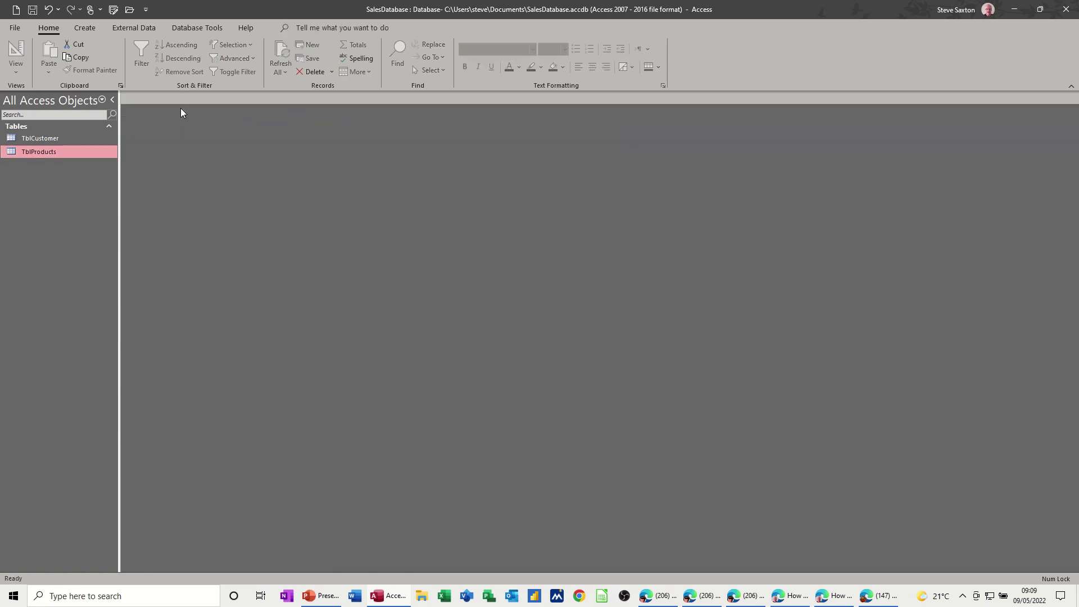
left_click(189, 28)
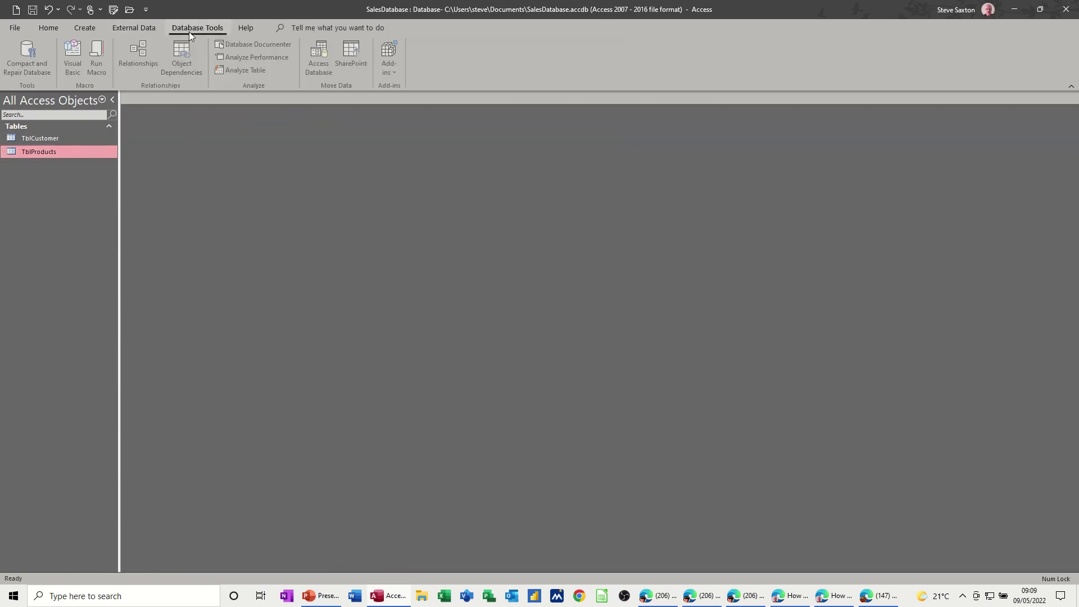
left_click(145, 56)
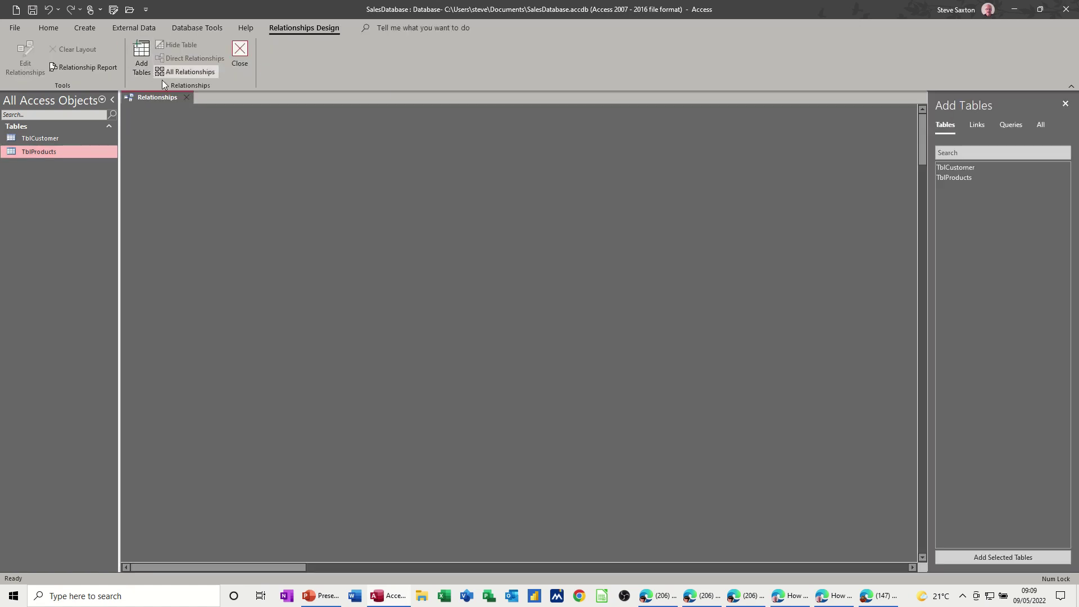
left_click_drag(49, 141, 266, 154)
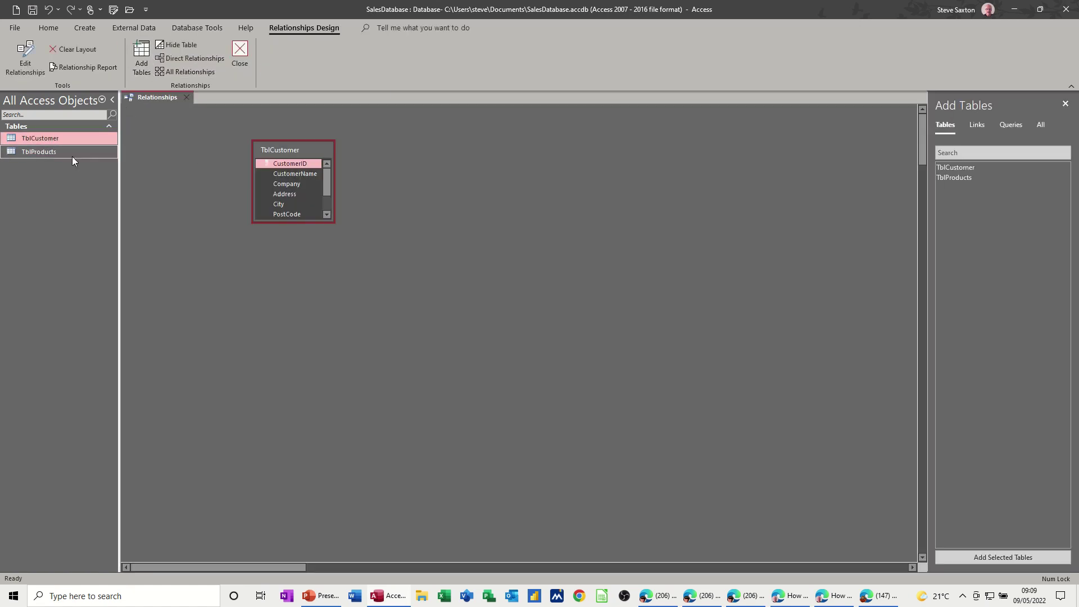
left_click_drag(46, 153, 418, 178)
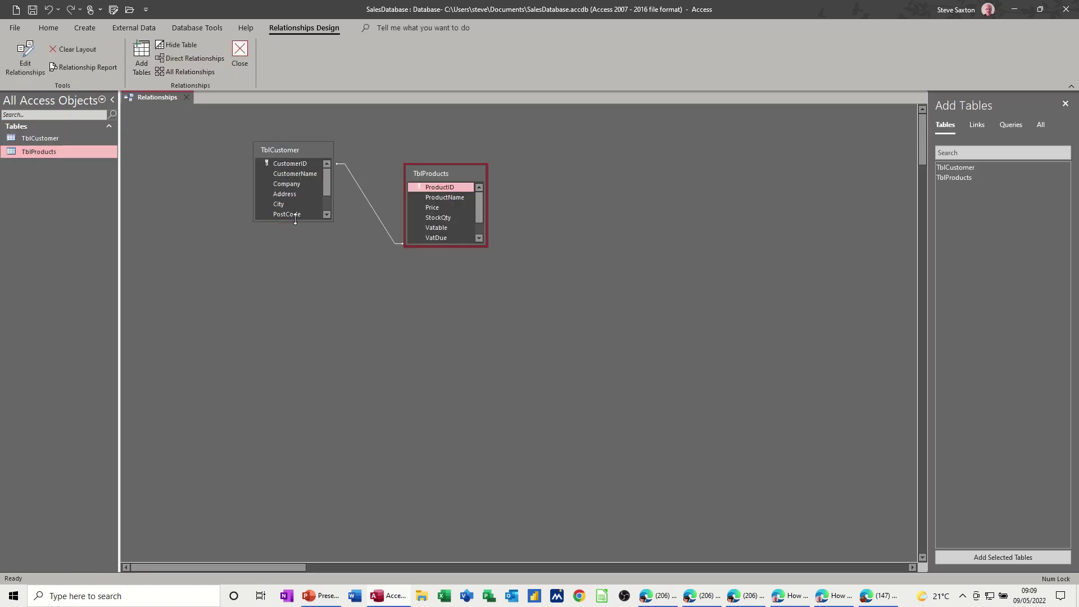
left_click_drag(294, 221, 295, 302)
left_click_drag(453, 244, 458, 304)
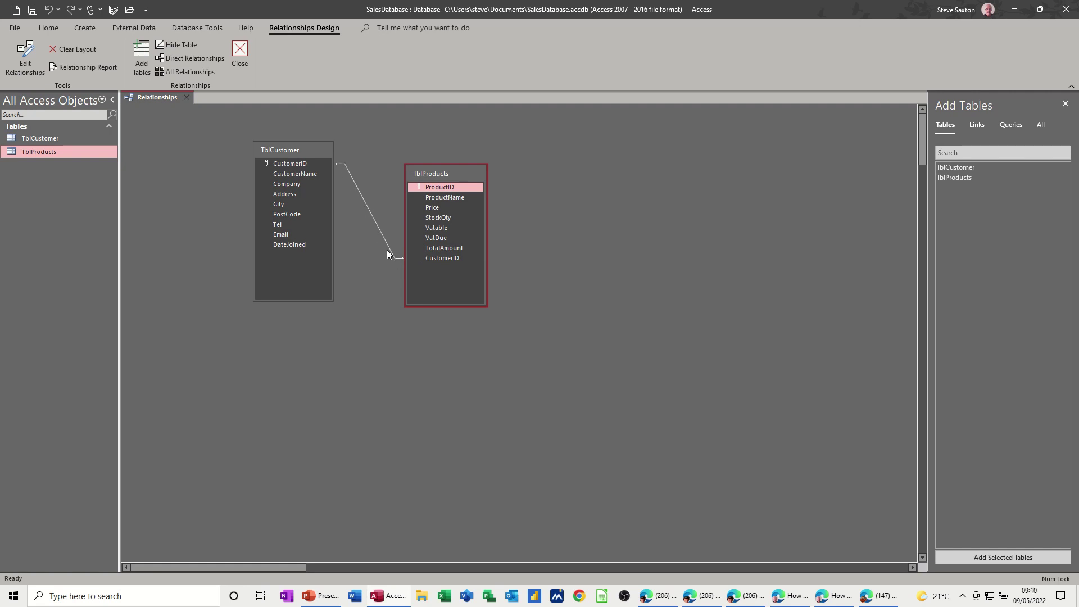
Enforce referential integrity on the CustomerID relationship, then close the Relationships window.
double_click(369, 208)
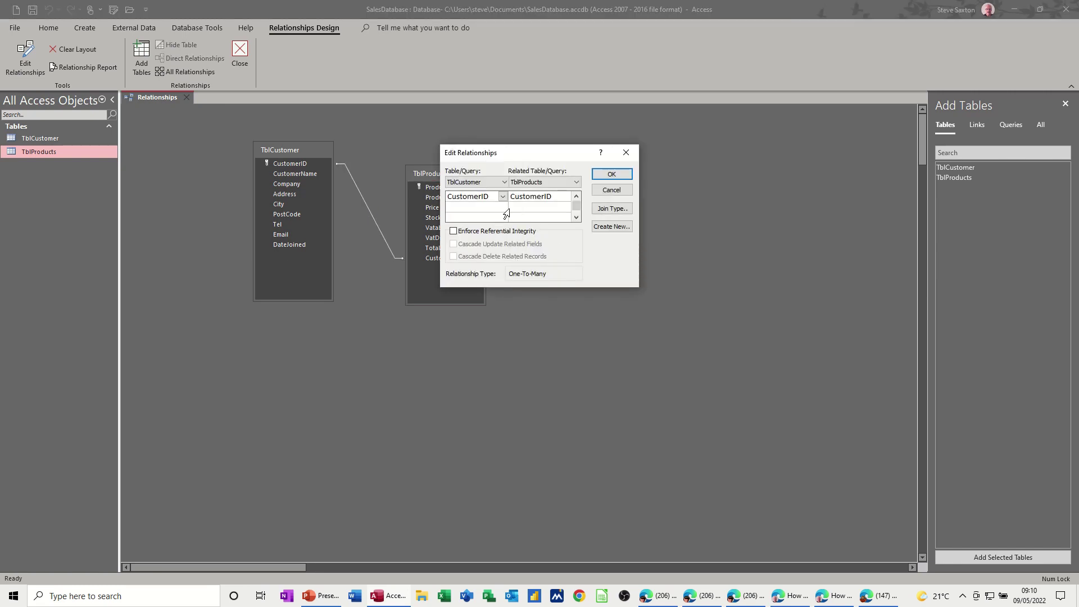
left_click(541, 186)
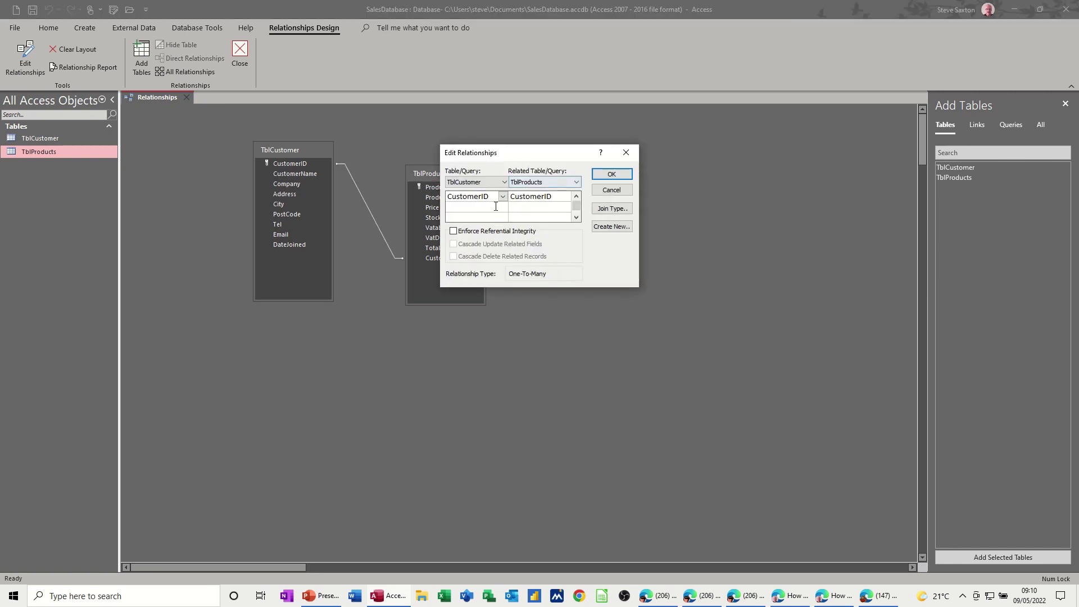
left_click(453, 231)
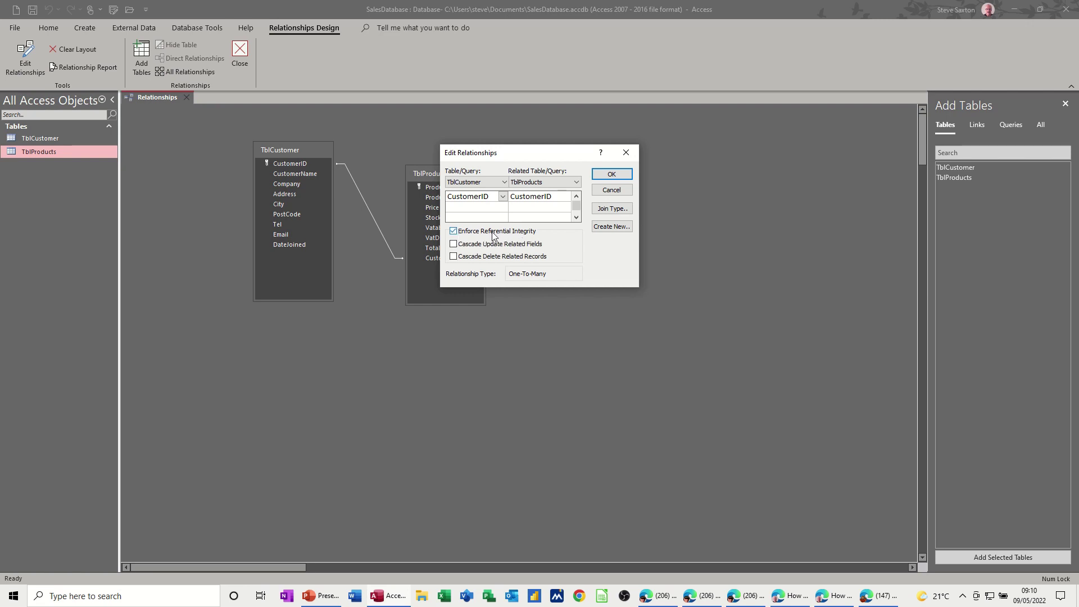
left_click_drag(537, 153, 671, 129)
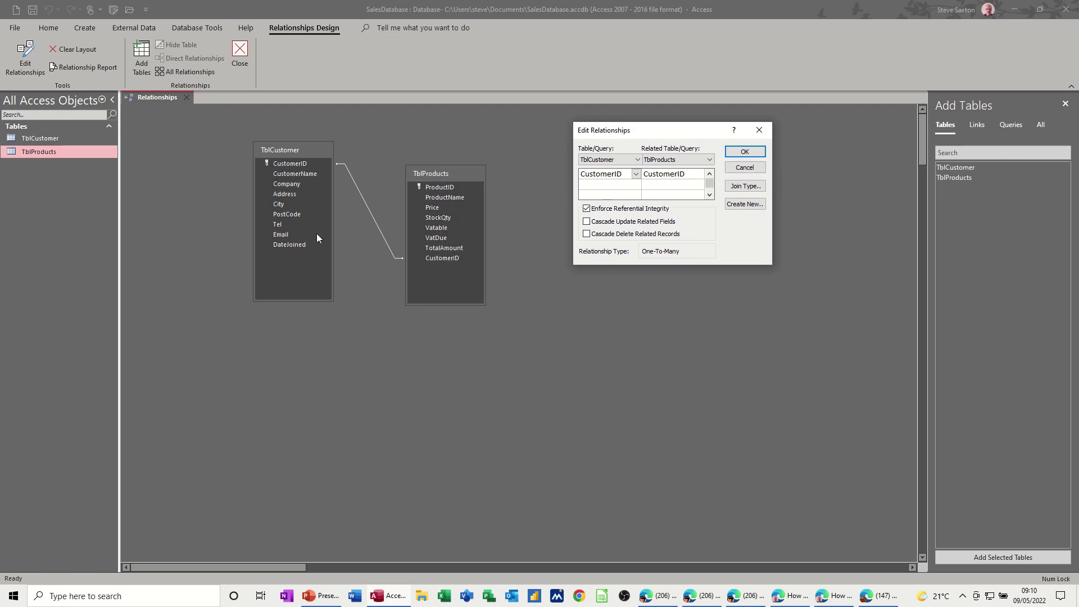
left_click(745, 151)
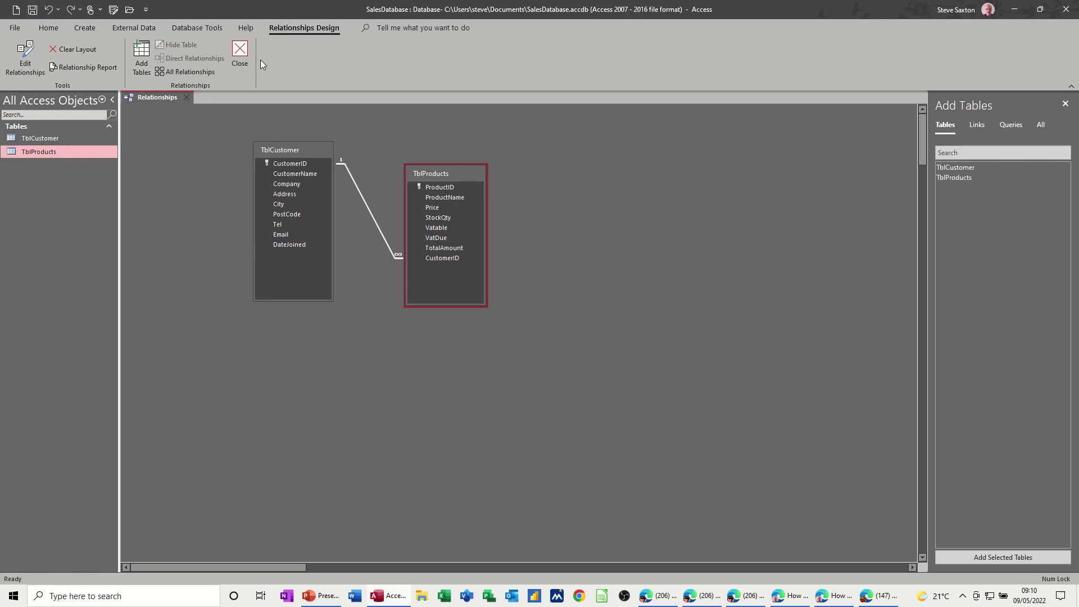
left_click(240, 53)
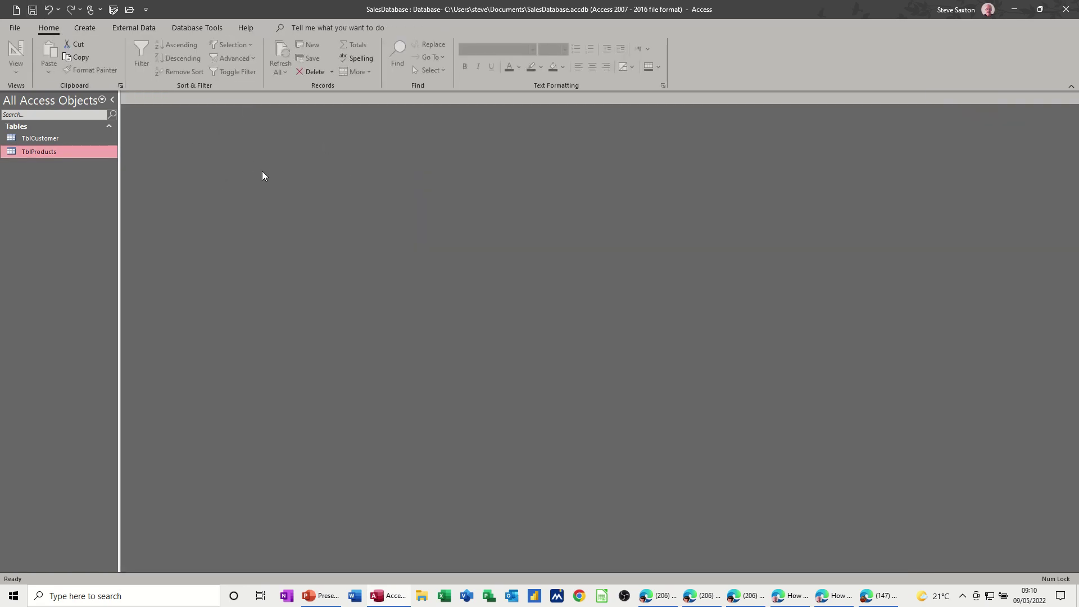
Create a design-view query with TblCustomer and TblProducts, add CustomerName, and preview the results.
left_click(86, 28)
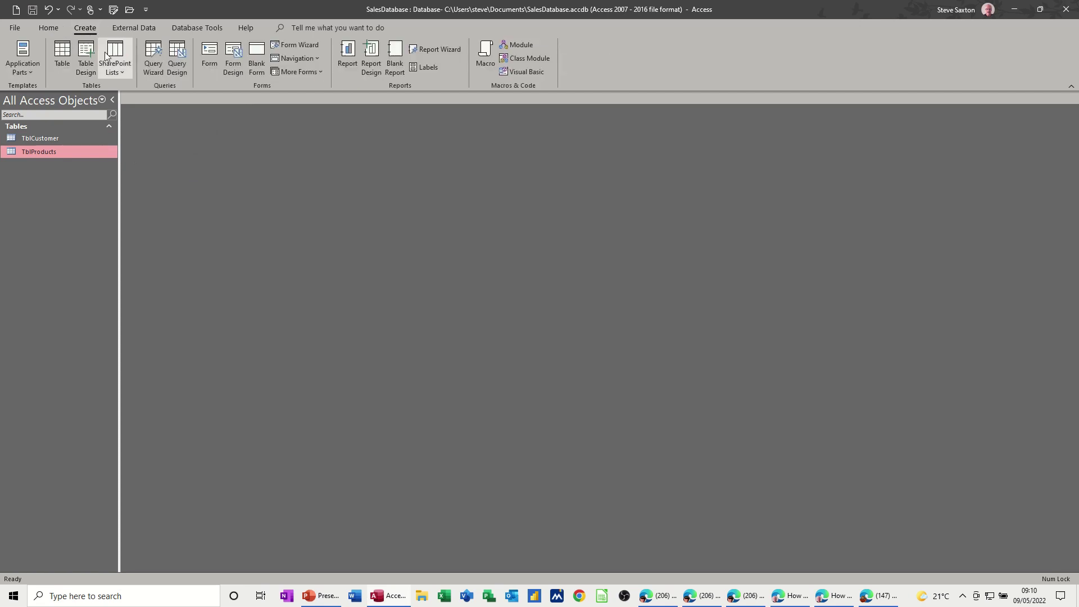
left_click(183, 60)
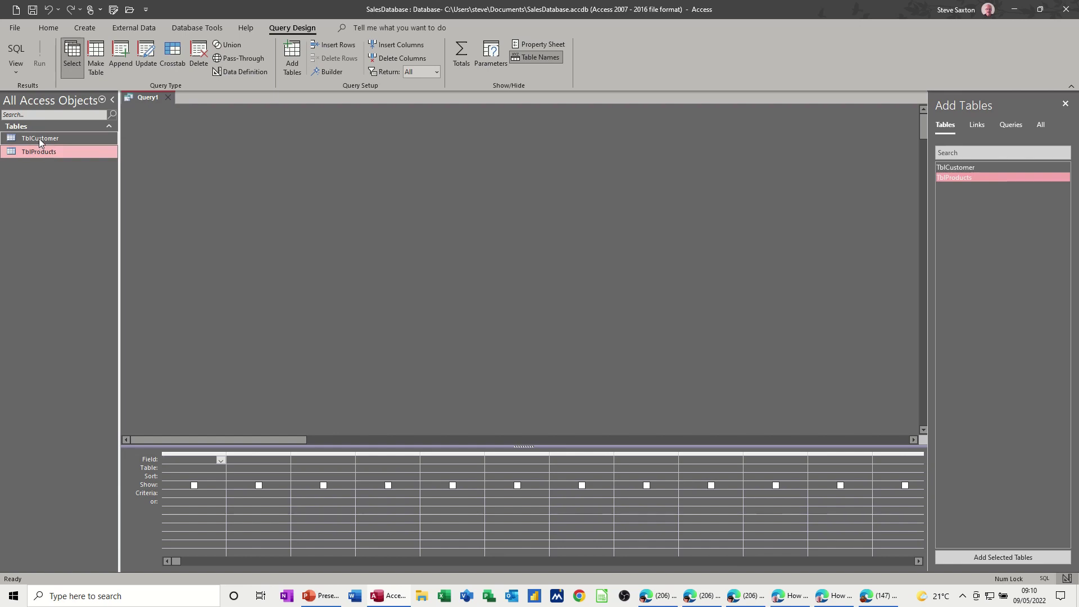
left_click_drag(39, 138, 215, 132)
left_click_drag(63, 152, 376, 167)
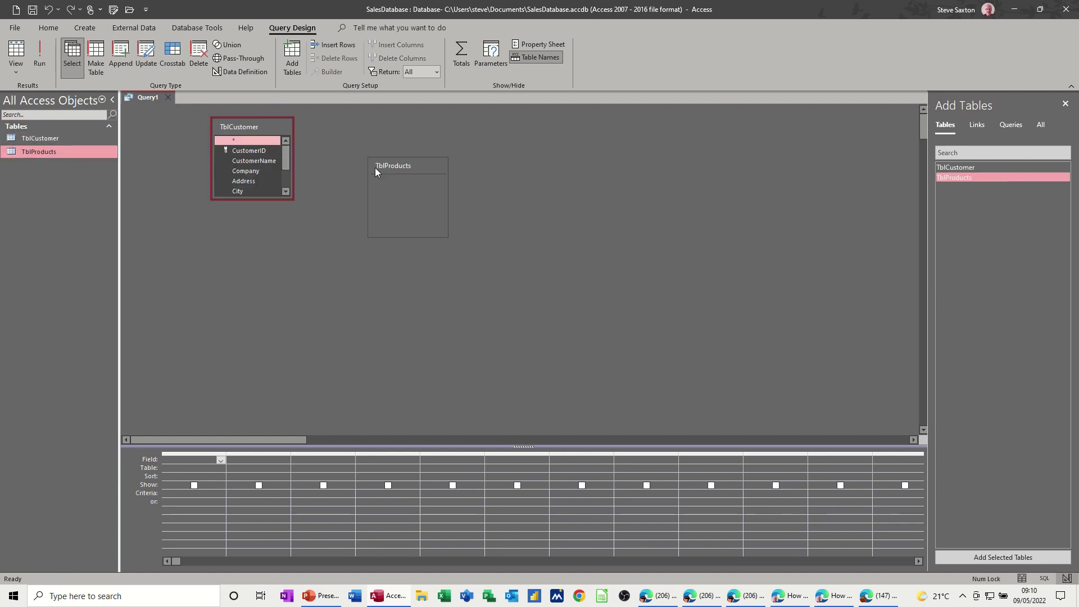
double_click(260, 163)
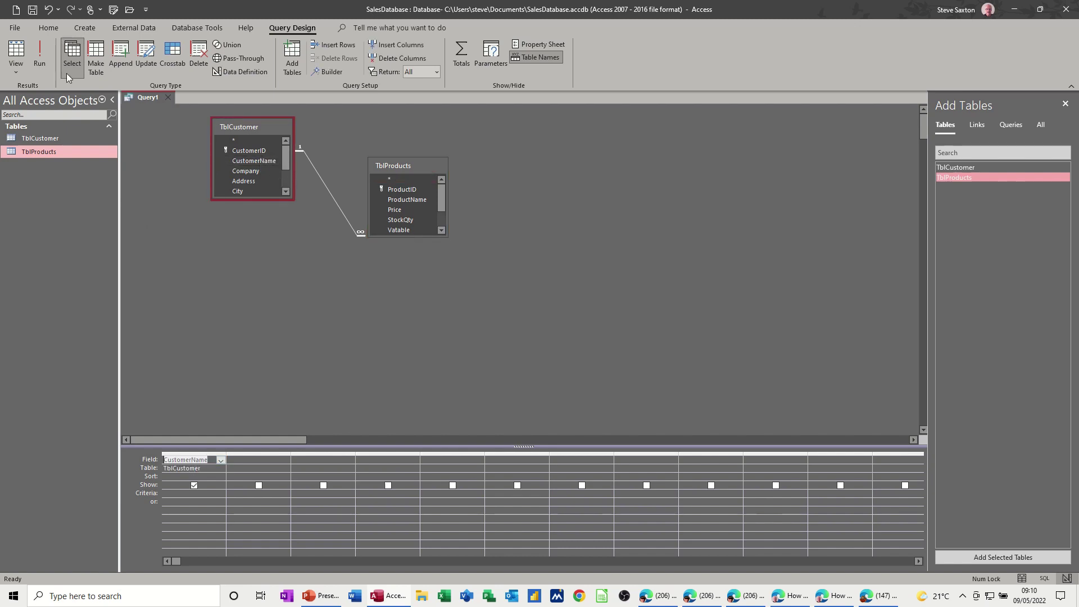
left_click(45, 59)
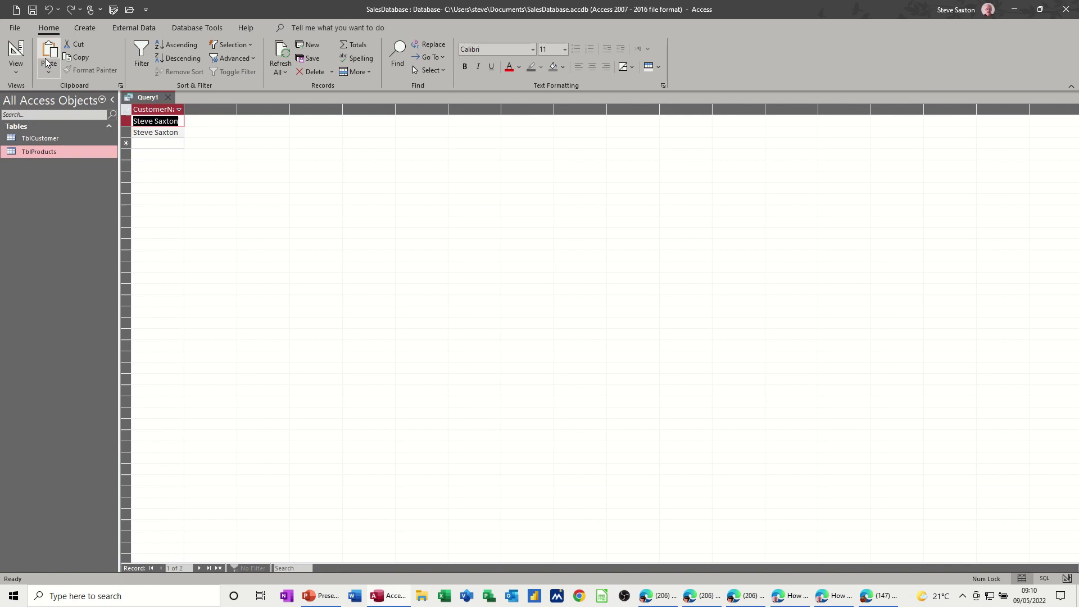
left_click(16, 55)
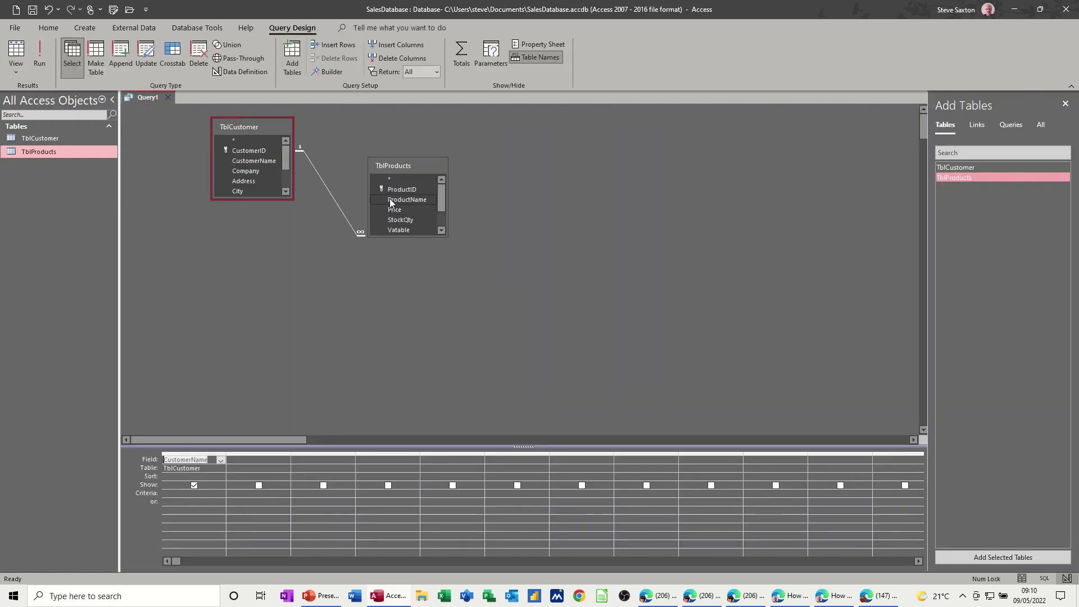
Add ProductName and TotalAmount to the query grid and run it to check the output.
double_click(406, 201)
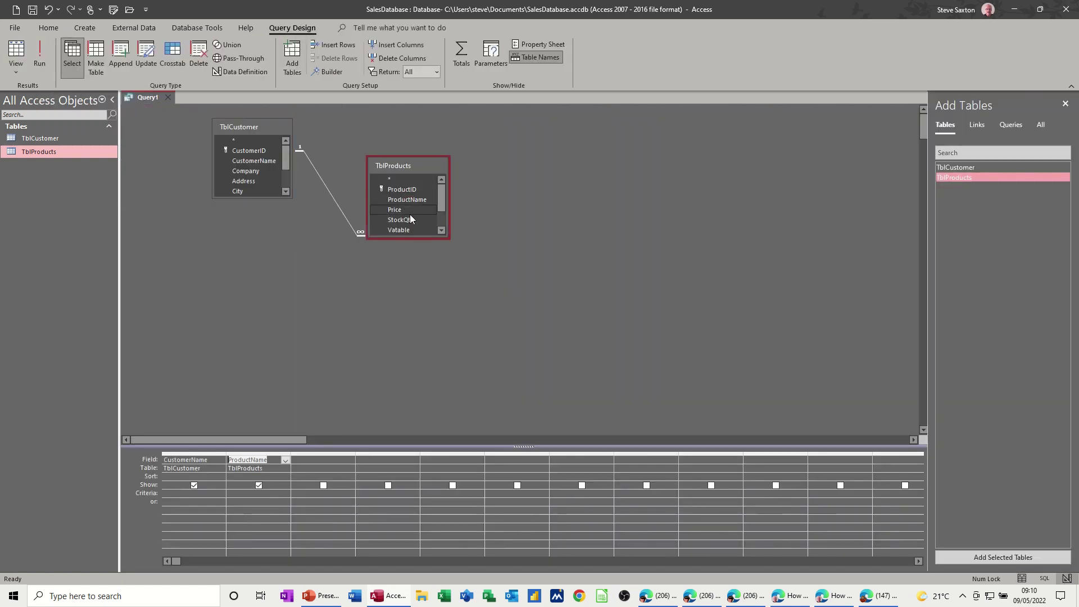
left_click_drag(441, 203, 443, 212)
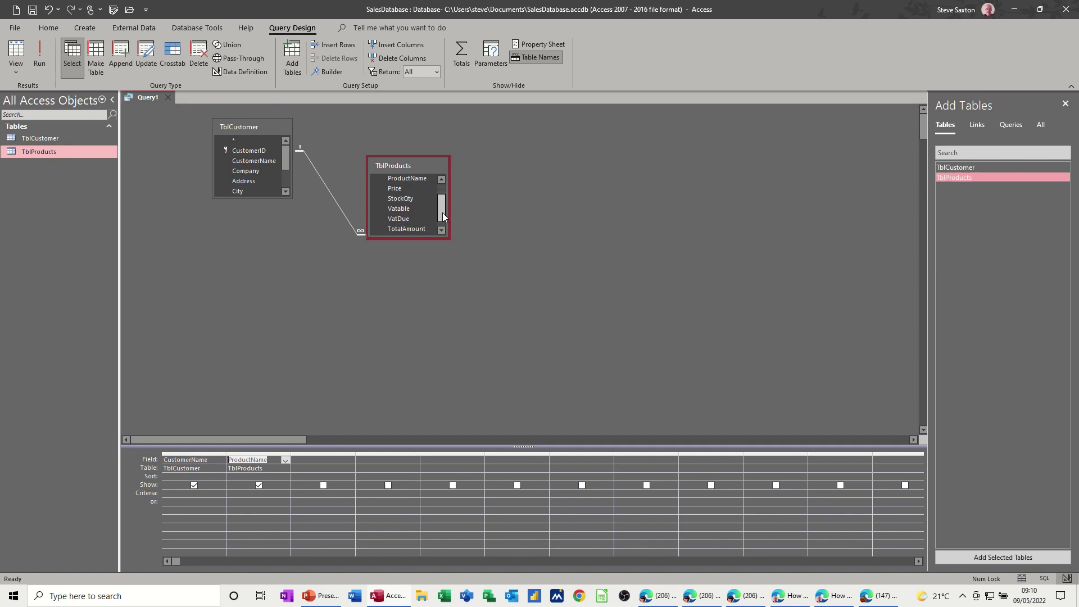
double_click(409, 226)
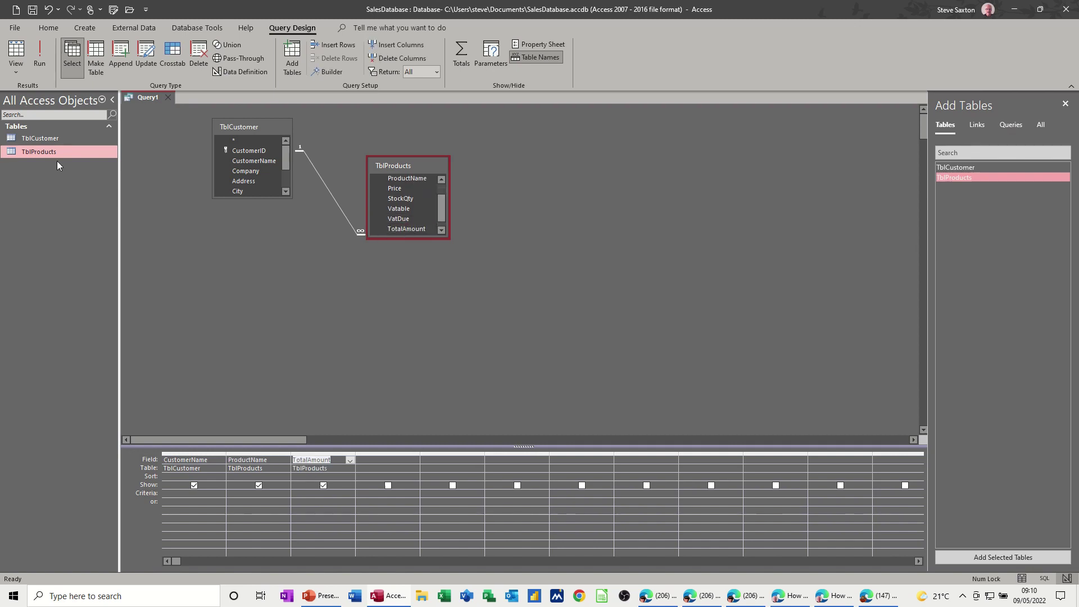
left_click(35, 60)
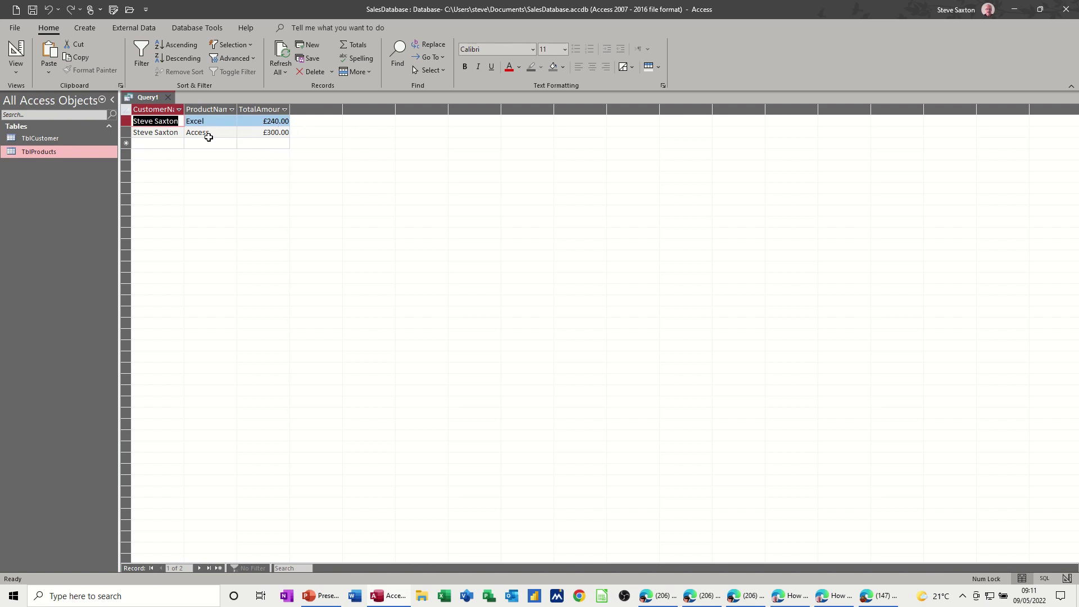
left_click(16, 53)
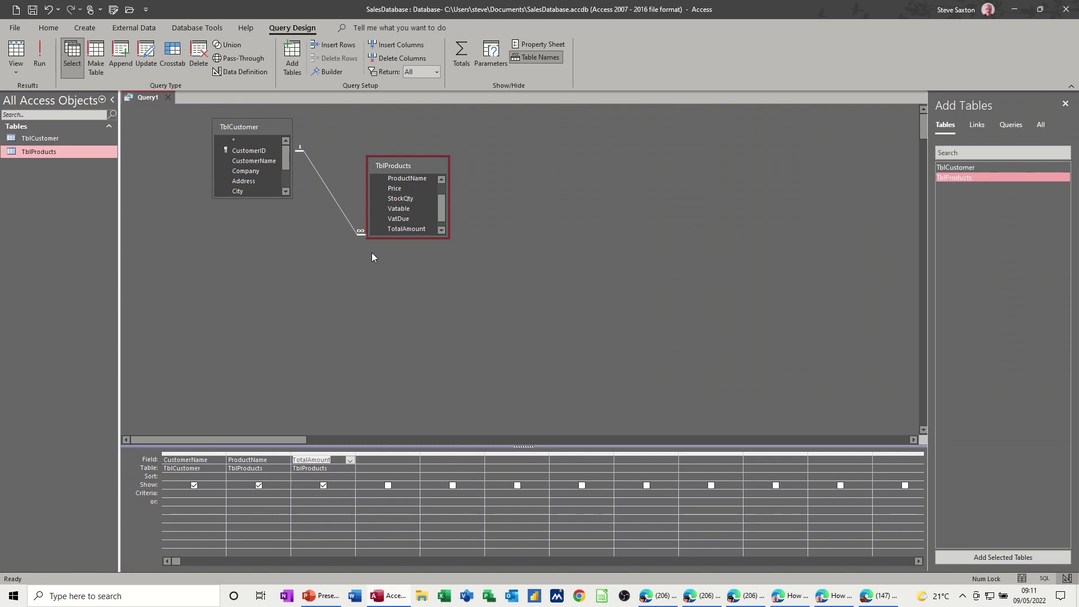
Add Vatable and VatDue to the query, move TotalAmount to the last column, and run it.
left_click(395, 210)
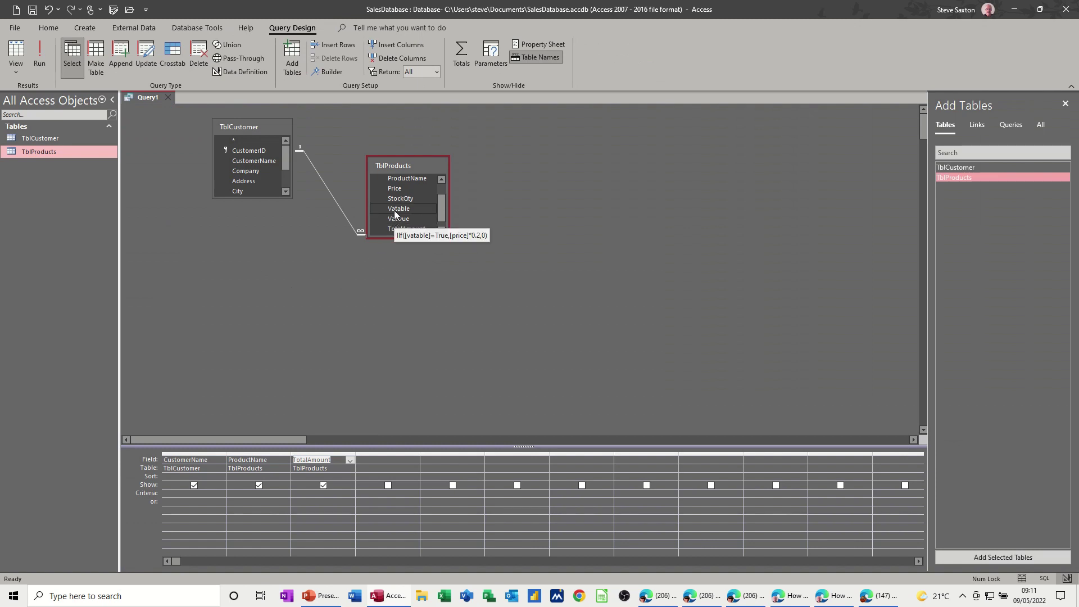
double_click(395, 209)
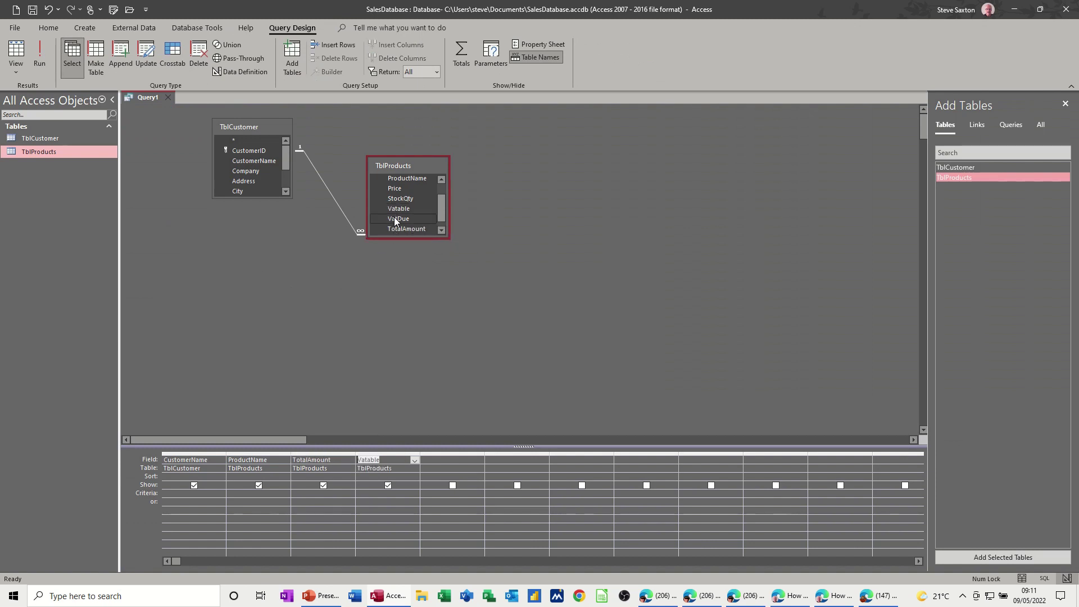
double_click(396, 218)
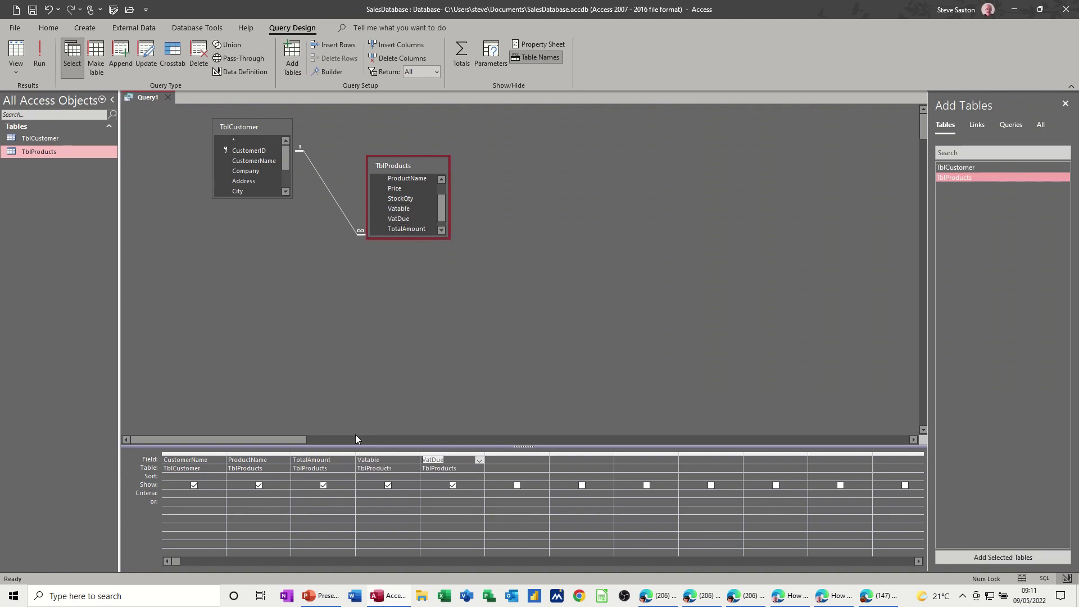
left_click(317, 454)
left_click_drag(316, 453, 470, 457)
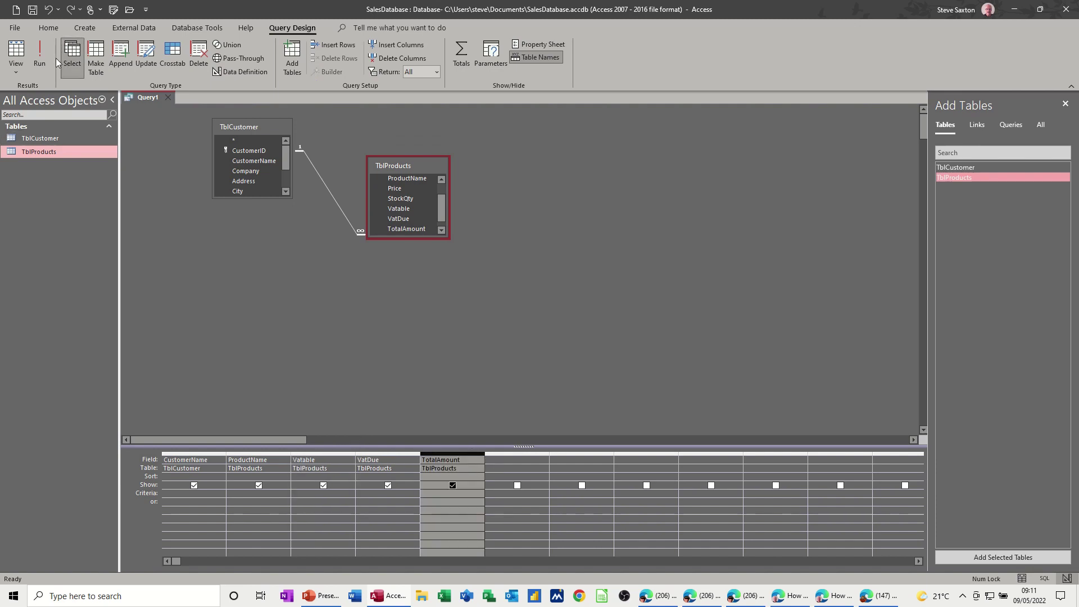
left_click(39, 56)
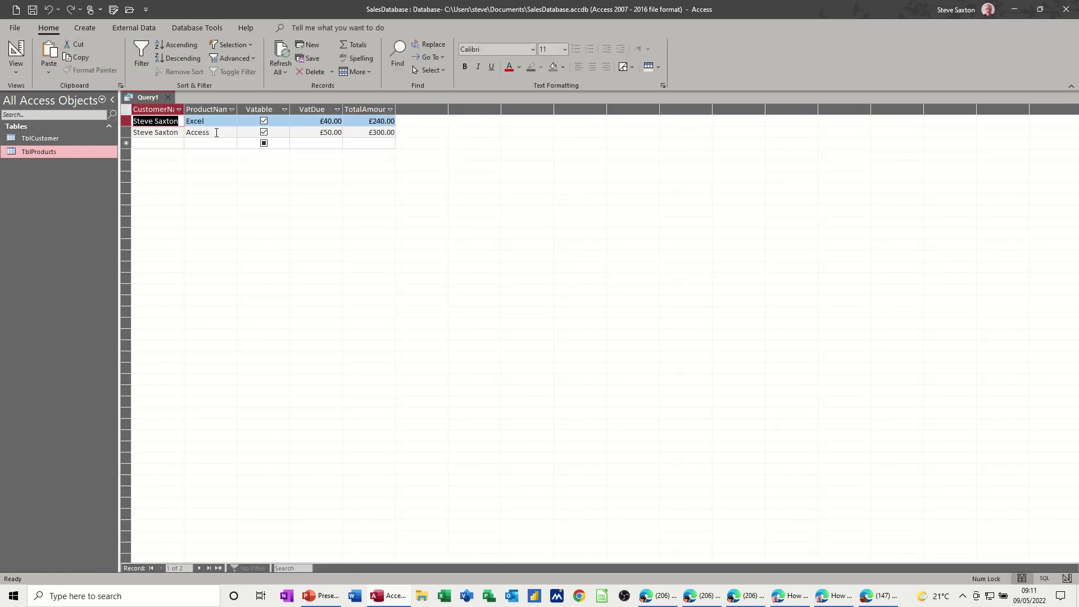
Save the query as QryProductsSold and close it.
left_click(32, 10)
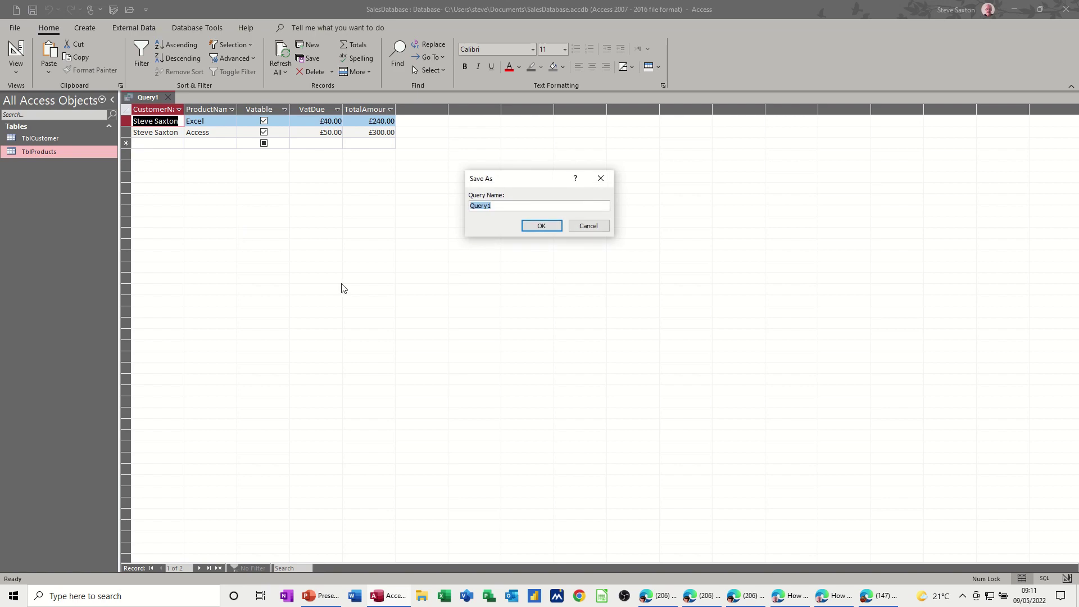
type("Q")
left_click(542, 227)
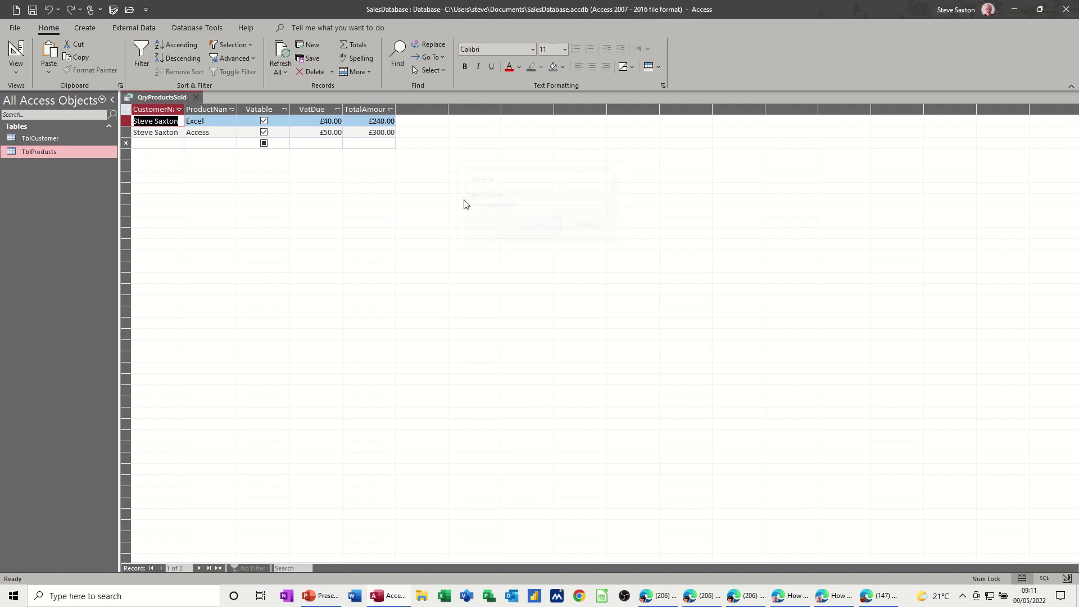
left_click(195, 98)
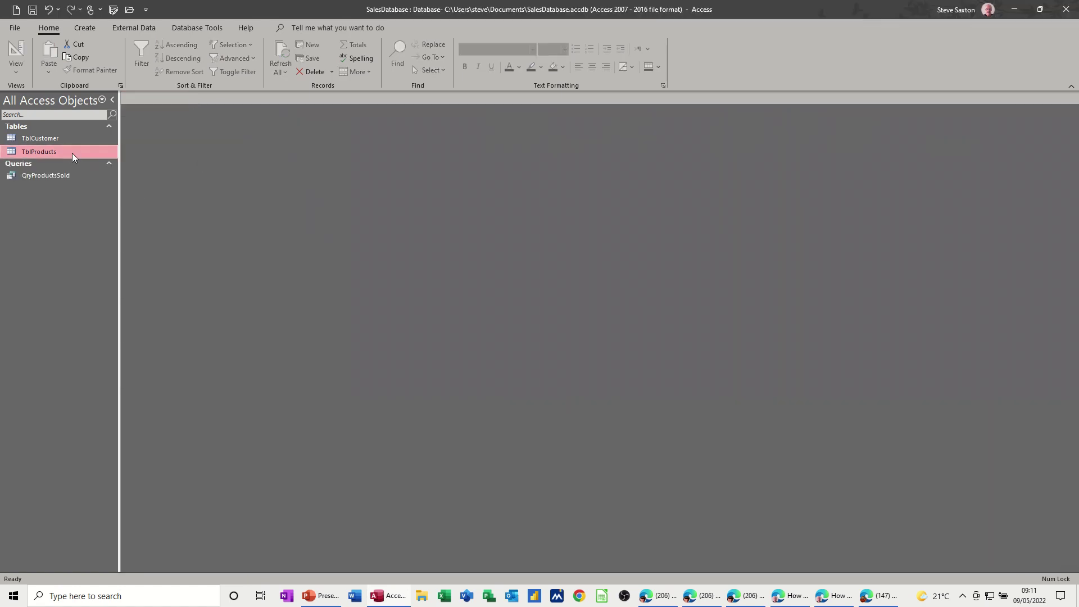
Open TblCustomer, TblProducts and the saved QryProductsSold query to review their data.
double_click(57, 139)
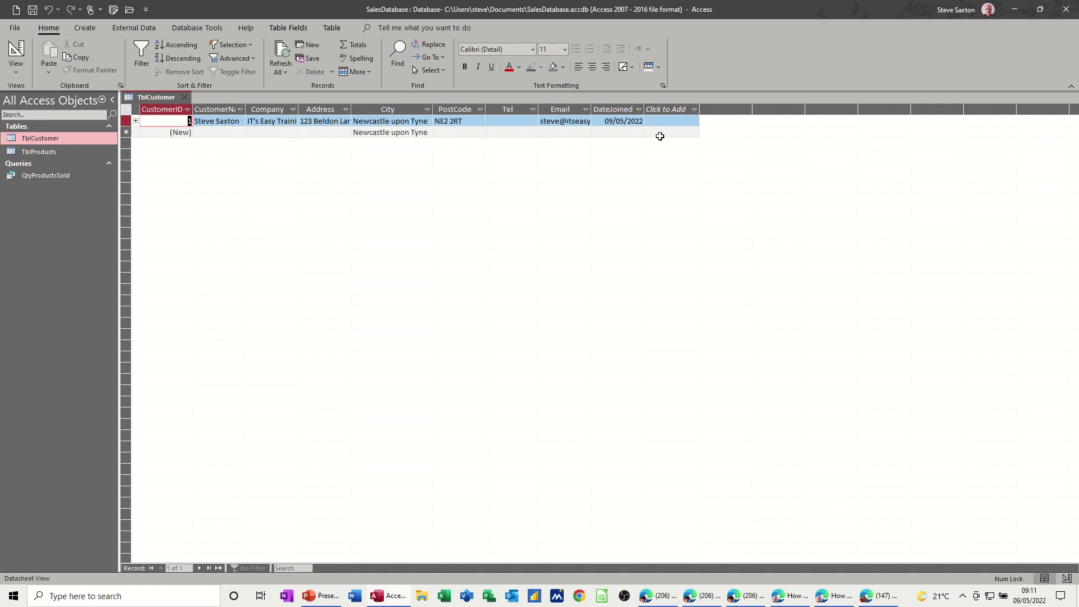
left_click(49, 152)
double_click(49, 153)
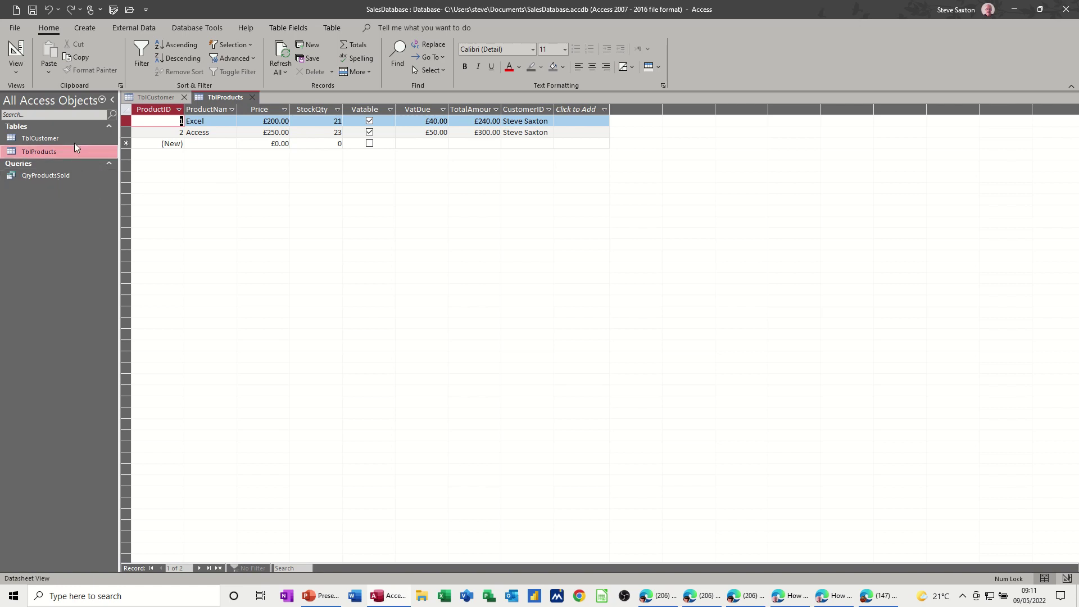
left_click(51, 175)
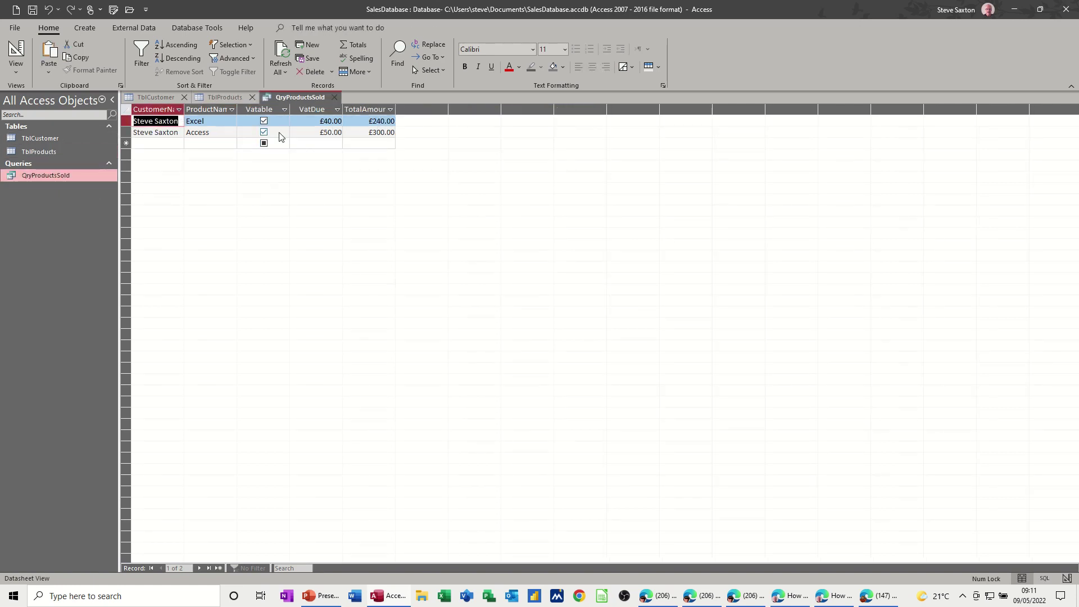
Close the query, toggle Vatable for the Access product, and close TblProducts, leaving TblCustomer open.
left_click(334, 98)
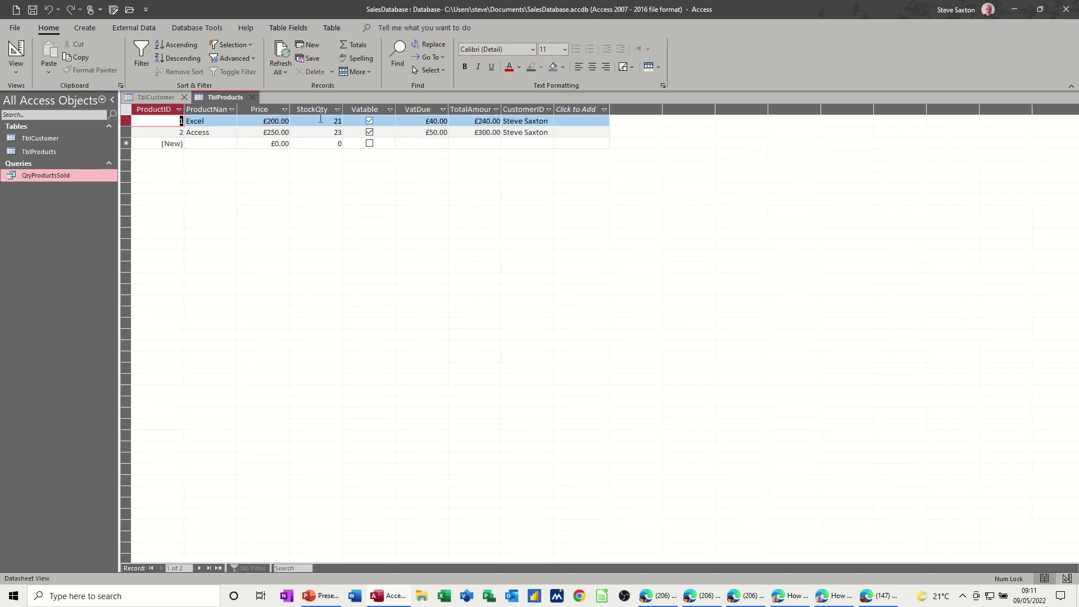
left_click(370, 133)
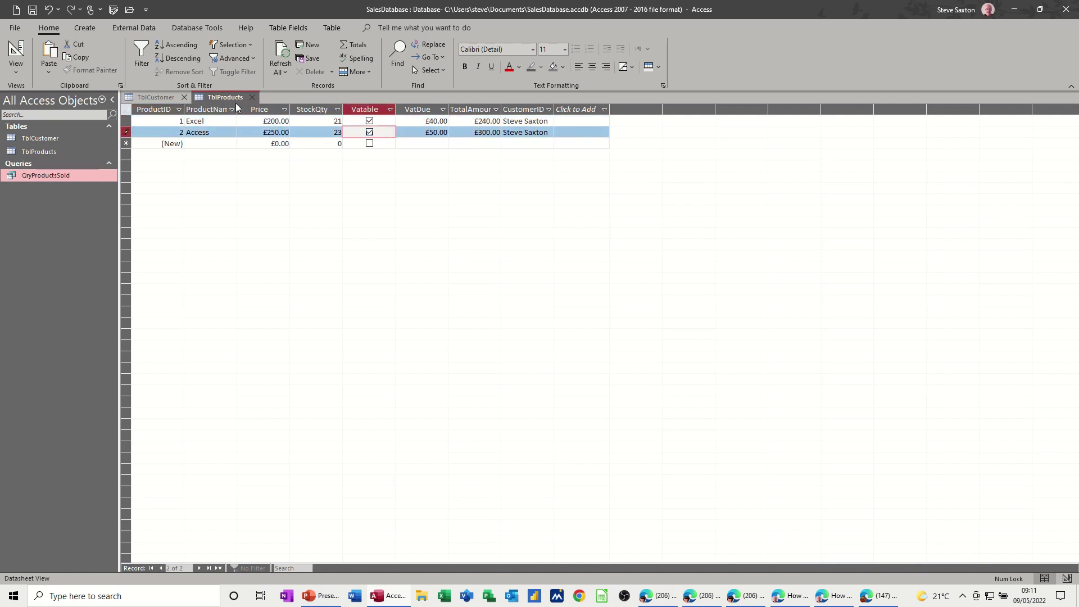
left_click(252, 96)
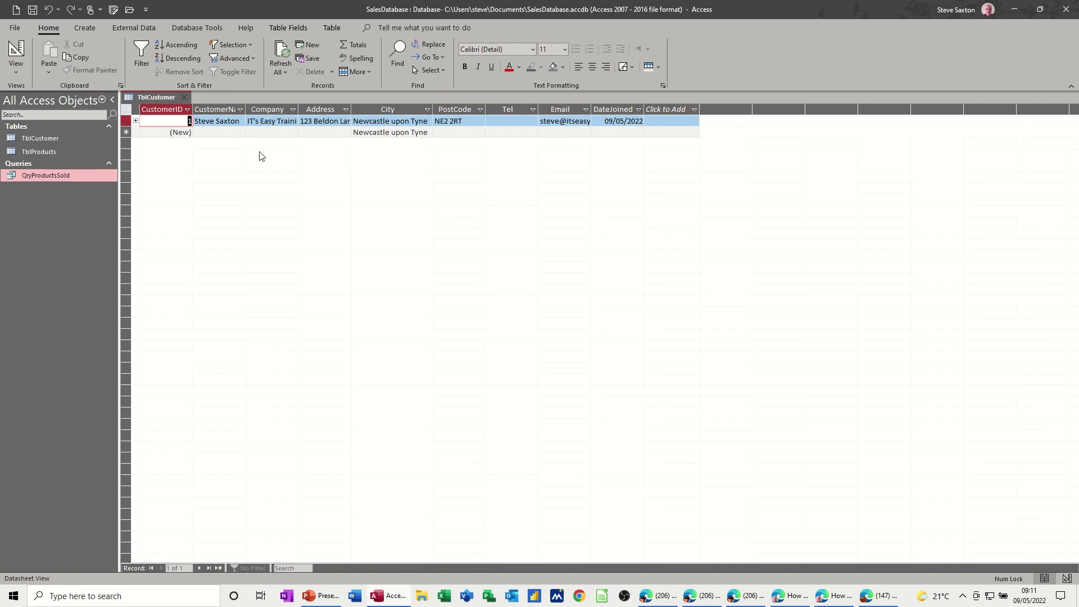